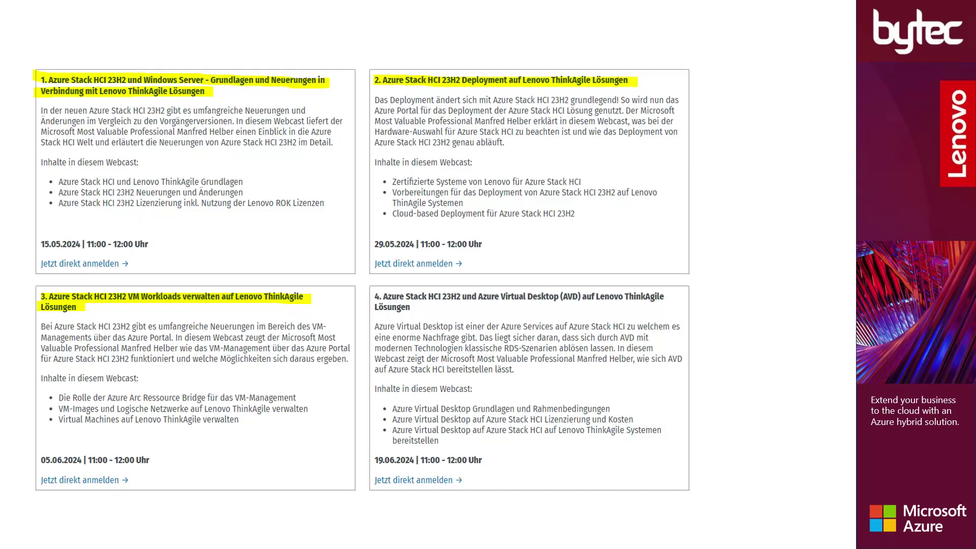
# Advance the slideshow from the webcast overview to the Azure Stack HCI architecture slide.
pyautogui.press('Right')
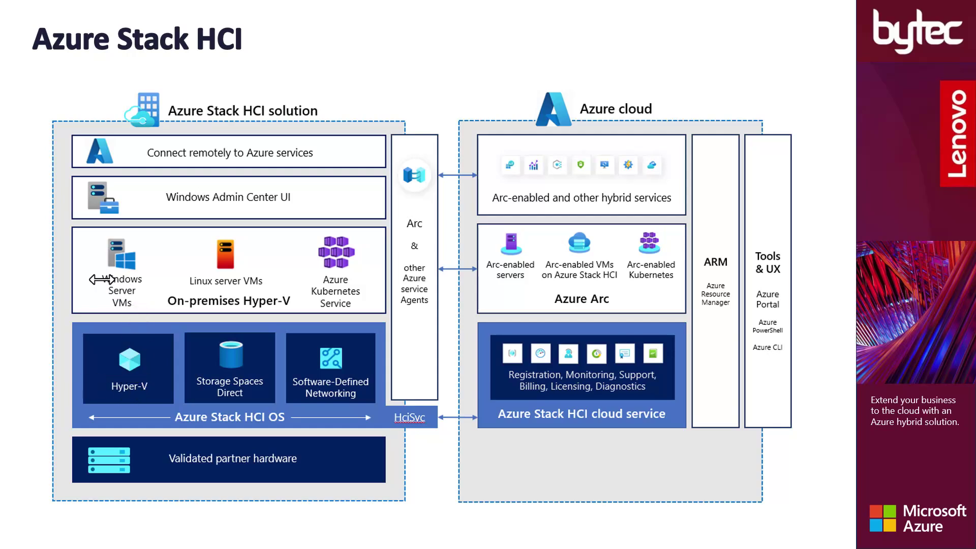
# Highlight the Windows Server VMs label, the Arc-enabled hybrid services and Azure Arc on the diagram.
pyautogui.moveTo(101, 280)
pyautogui.mouseDown()
pyautogui.moveTo(141, 280)
pyautogui.moveTo(144, 304)
pyautogui.moveTo(263, 281)
pyautogui.moveTo(355, 281)
pyautogui.moveTo(362, 291)
pyautogui.moveTo(344, 304)
pyautogui.moveTo(358, 305)
pyautogui.mouseUp()
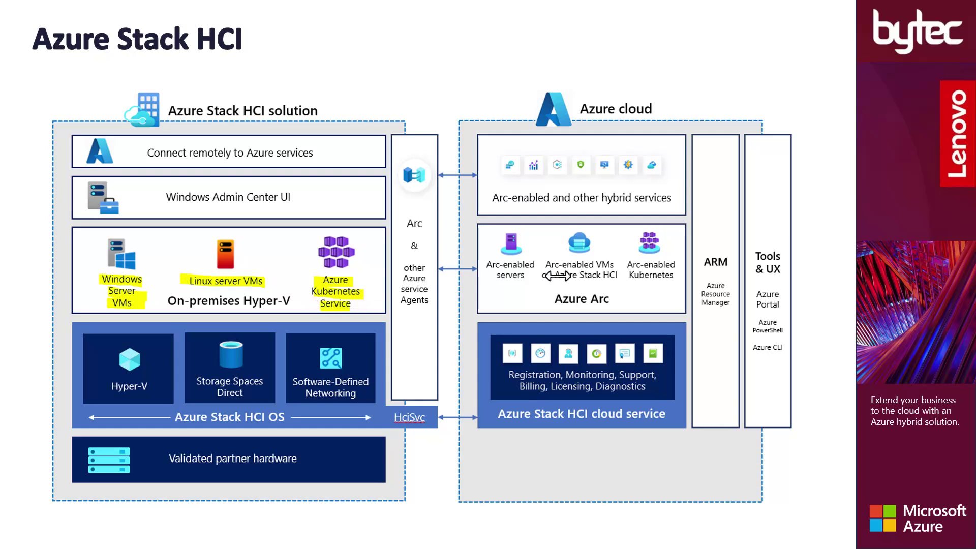
pyautogui.moveTo(487, 198); pyautogui.dragTo(677, 199)
pyautogui.moveTo(552, 299); pyautogui.dragTo(616, 301)
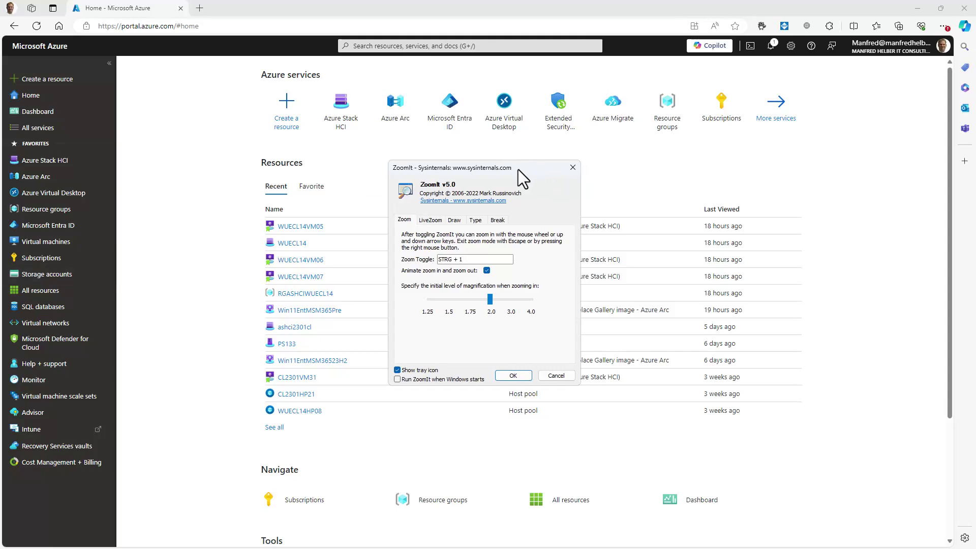
# Dismiss the options dialog and open the Azure Stack HCI overview dashboard.
pyautogui.press('Escape')
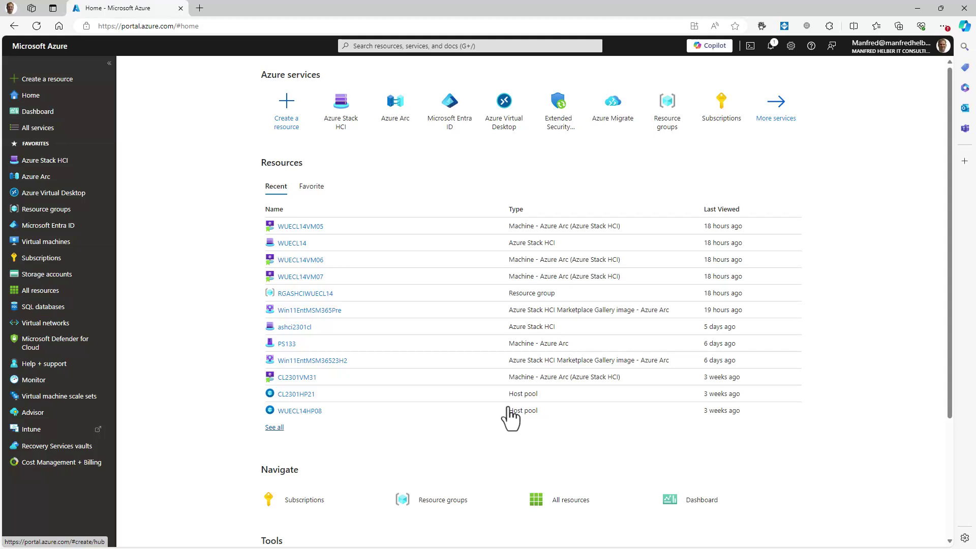
pyautogui.click(348, 128)
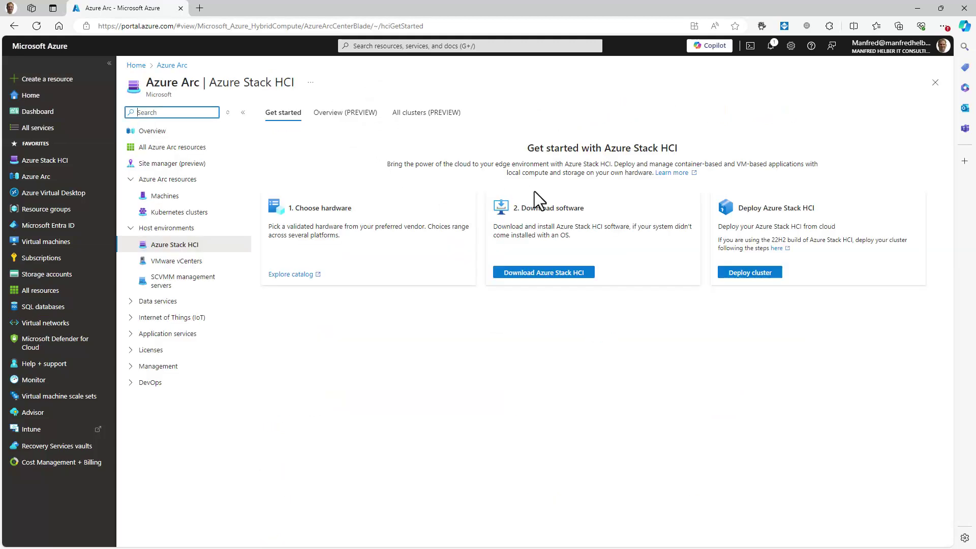
pyautogui.click(350, 113)
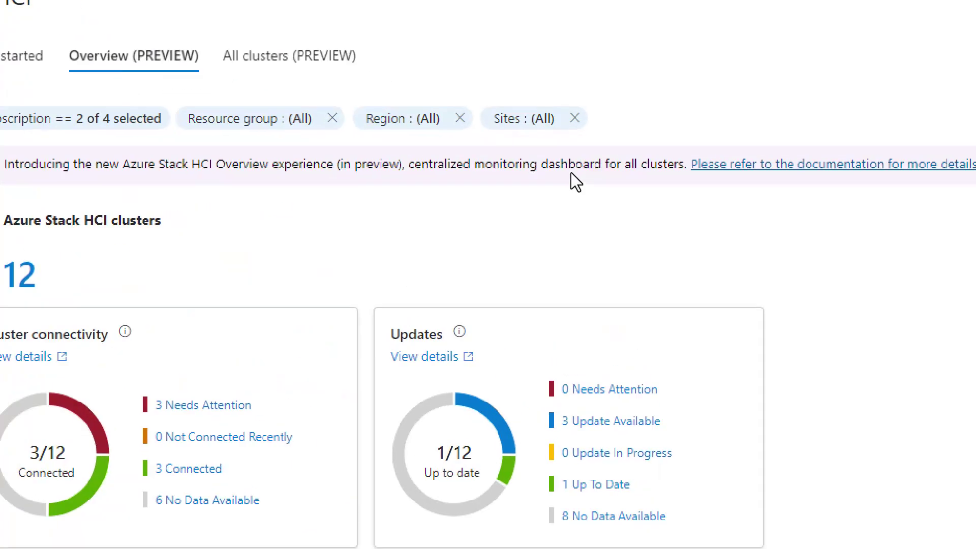
# Frame the total cluster, 27 Nodes and 50 Virtual machines counts, then list all clusters.
pyautogui.moveTo(89, 103)
pyautogui.mouseDown()
pyautogui.moveTo(349, 219)
pyautogui.moveTo(400, 220)
pyautogui.mouseUp()
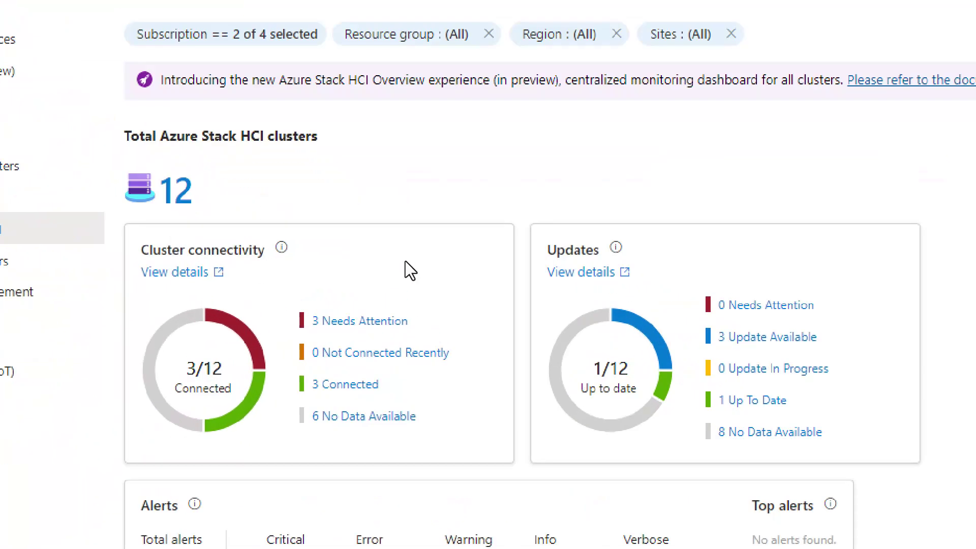
pyautogui.moveTo(148, 431); pyautogui.dragTo(214, 484)
pyautogui.moveTo(403, 424)
pyautogui.mouseDown()
pyautogui.moveTo(466, 466)
pyautogui.moveTo(545, 492)
pyautogui.mouseUp()
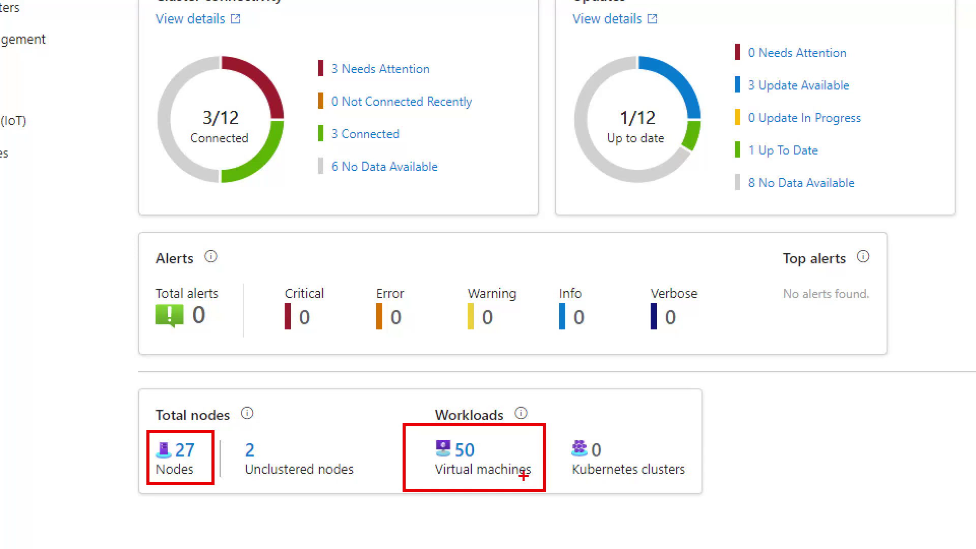
pyautogui.press('Escape')
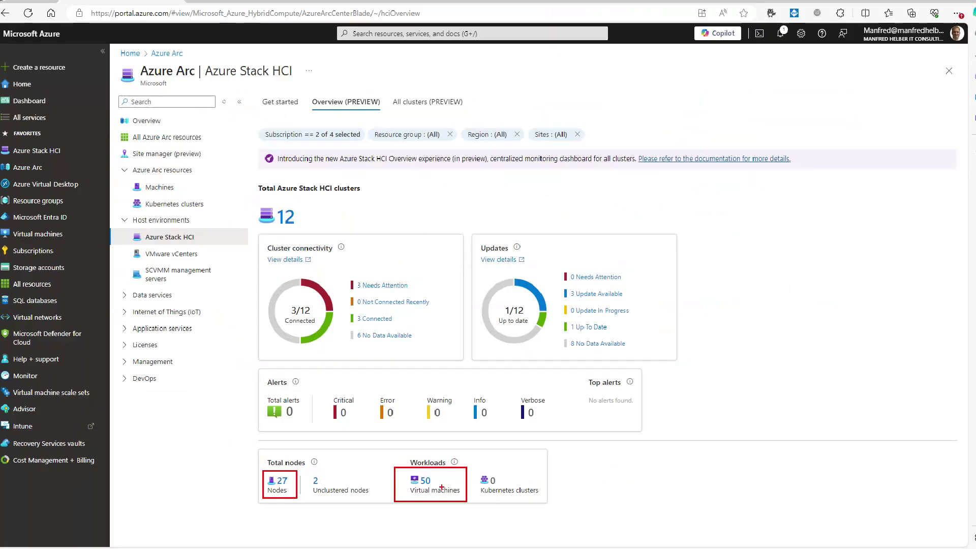
pyautogui.click(440, 114)
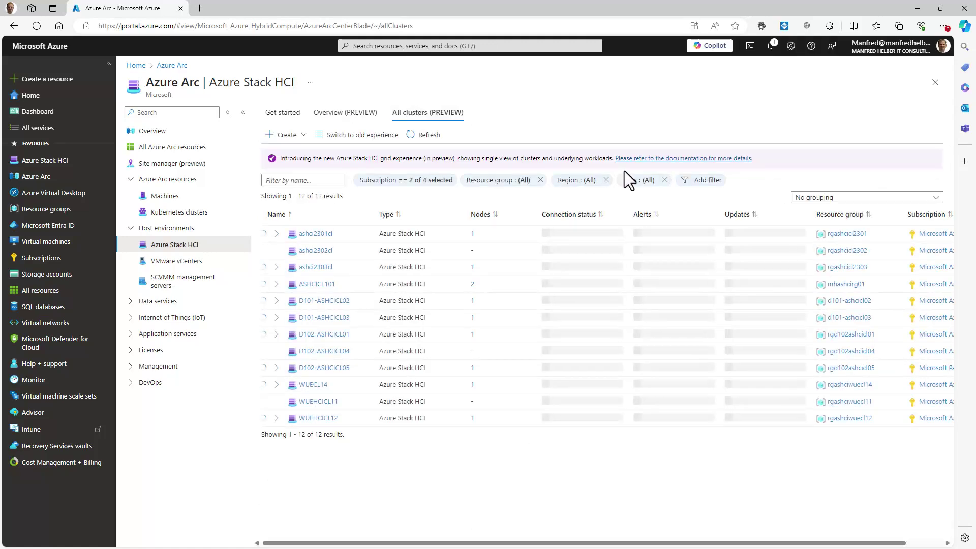
# Open WUECL14 from the cluster grid and frame its Resources section.
pyautogui.click(313, 385)
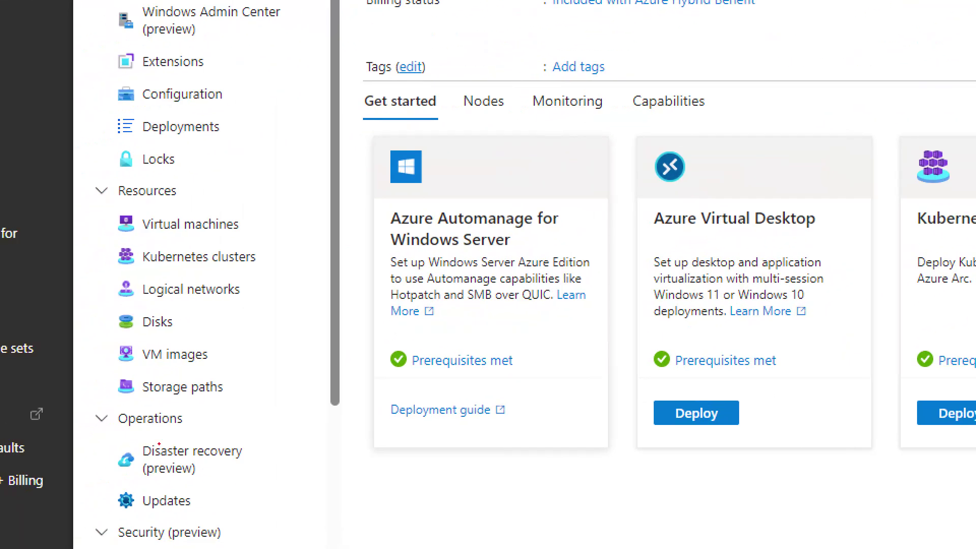
pyautogui.moveTo(80, 172)
pyautogui.mouseDown()
pyautogui.moveTo(214, 311)
pyautogui.moveTo(270, 399)
pyautogui.moveTo(296, 412)
pyautogui.mouseUp()
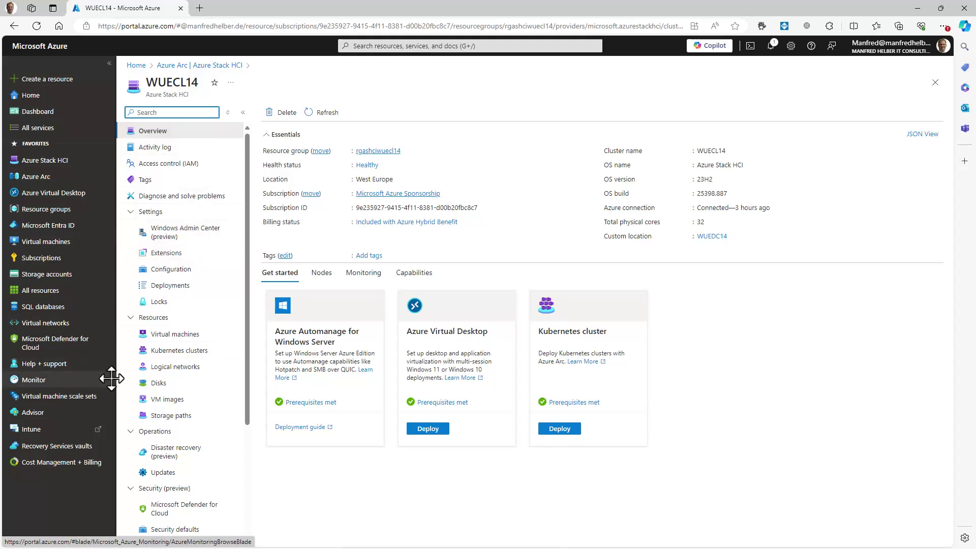
pyautogui.moveTo(110, 402)
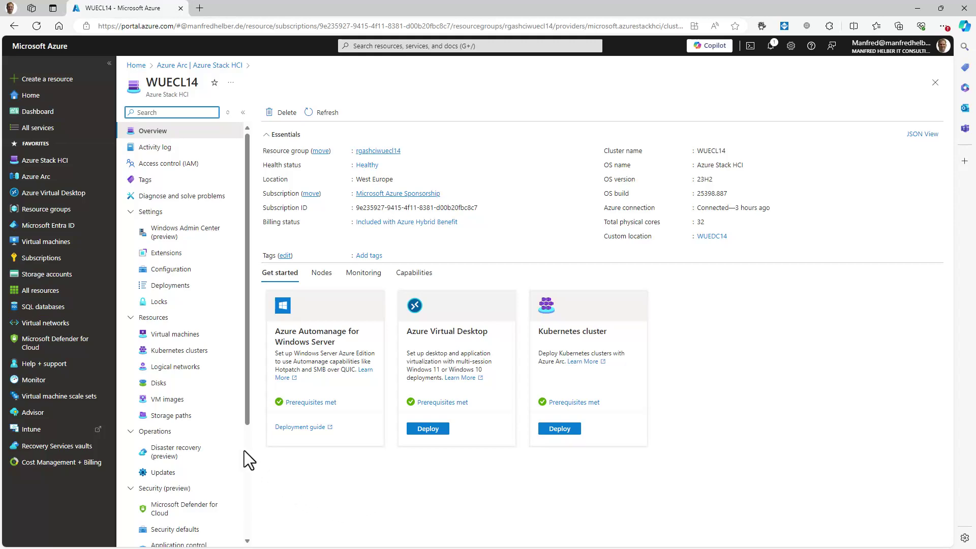
# Show WUECL14's Logical networks page listing WUECL14-LN01.
pyautogui.click(175, 367)
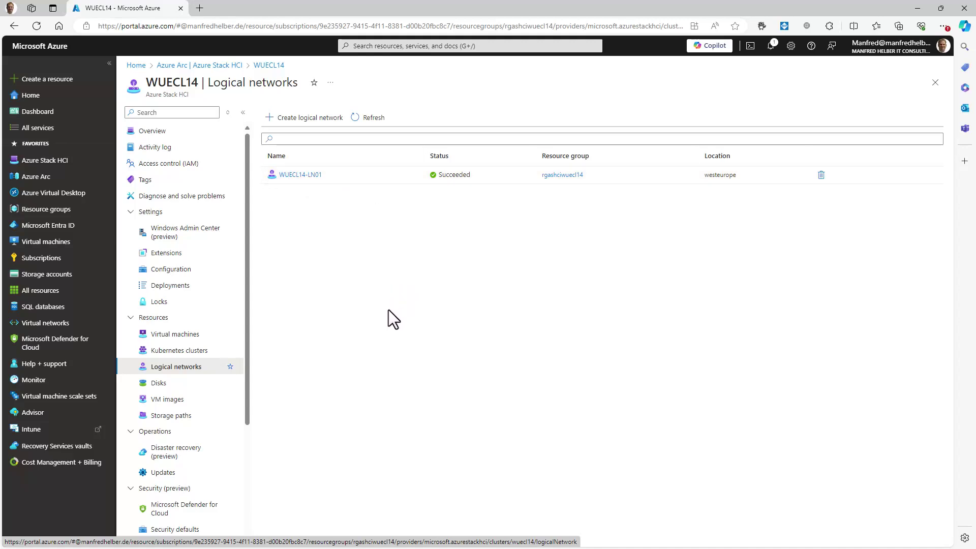
# From WUECL14's VM images page, add a VM image from Azure Marketplace.
pyautogui.click(165, 401)
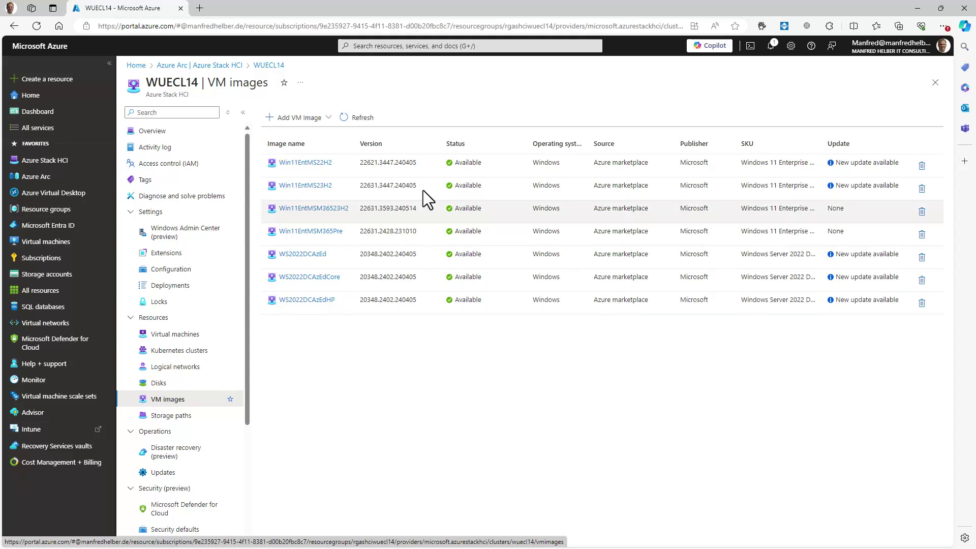
pyautogui.click(329, 118)
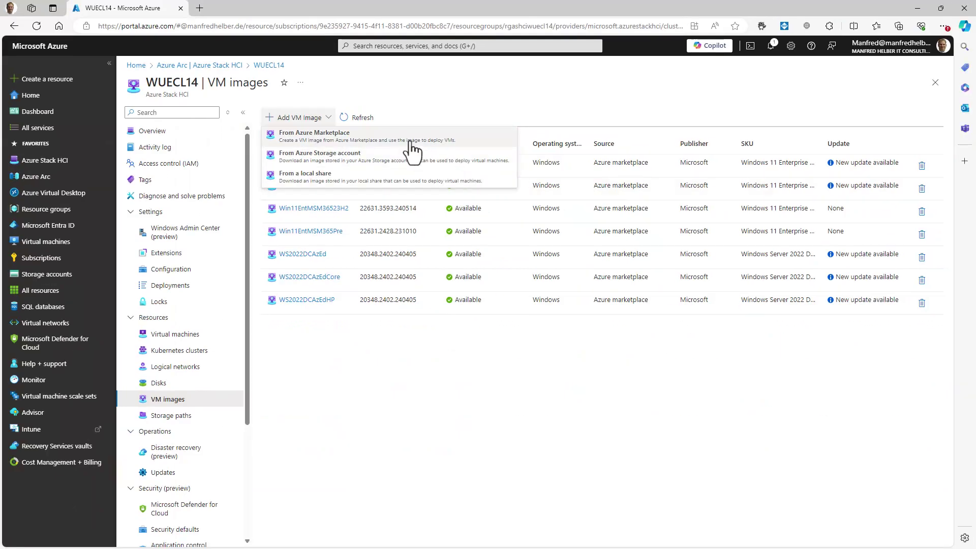
pyautogui.click(537, 161)
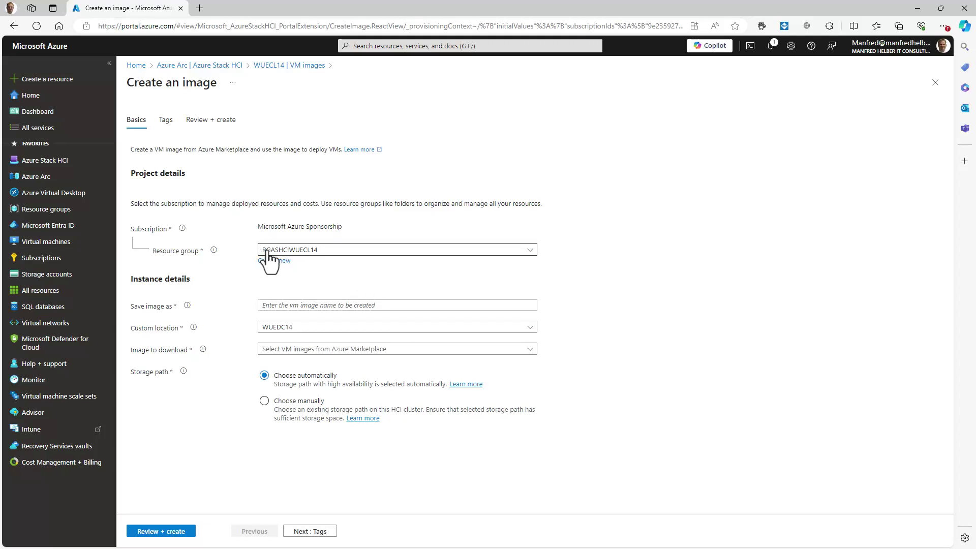
# Bring up the list of Marketplace images available to download.
pyautogui.click(417, 349)
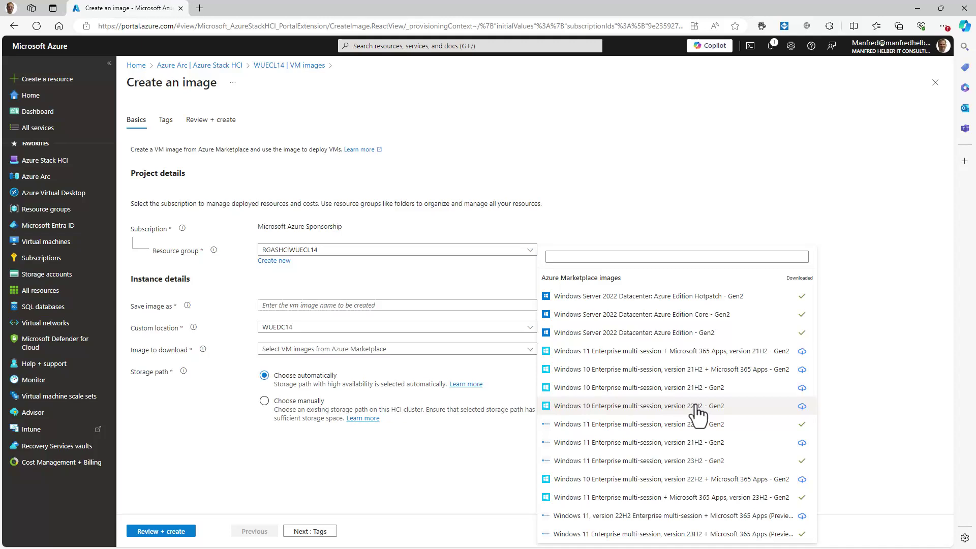
# Pick Windows 10 Enterprise multi-session, version 22H2 - Gen2 and name the image Win10EntMS22H2.
pyautogui.click(657, 406)
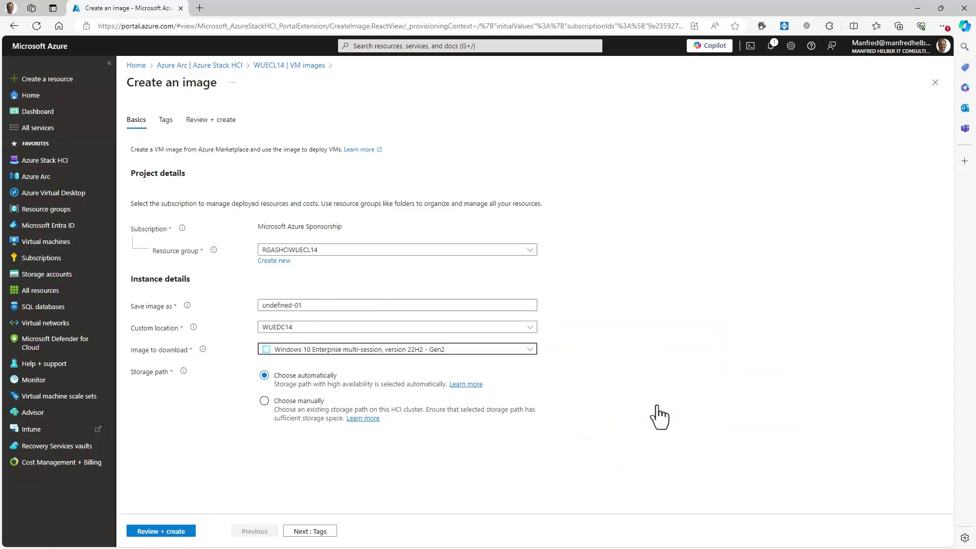
pyautogui.tripleClick(288, 305)
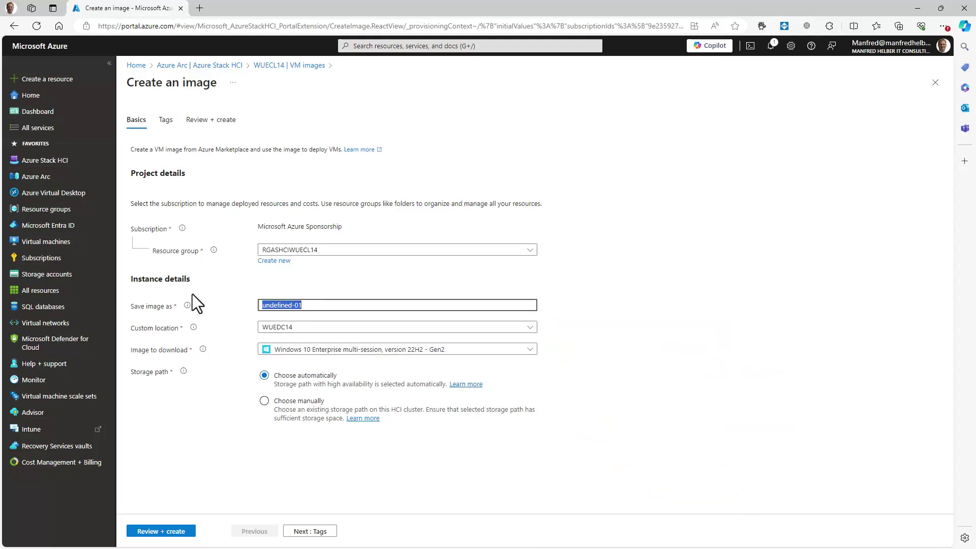
pyautogui.write('Win10EntMS22H2')
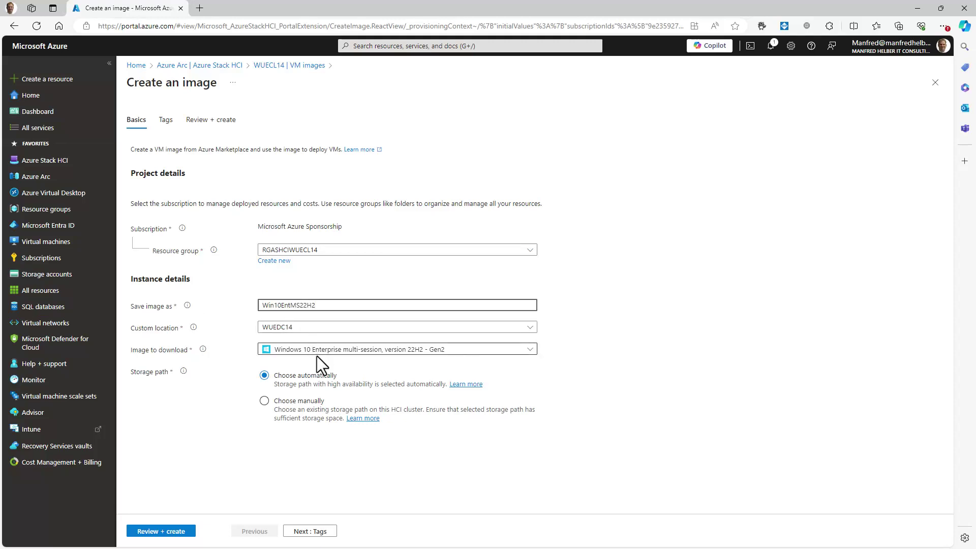
pyautogui.click(376, 463)
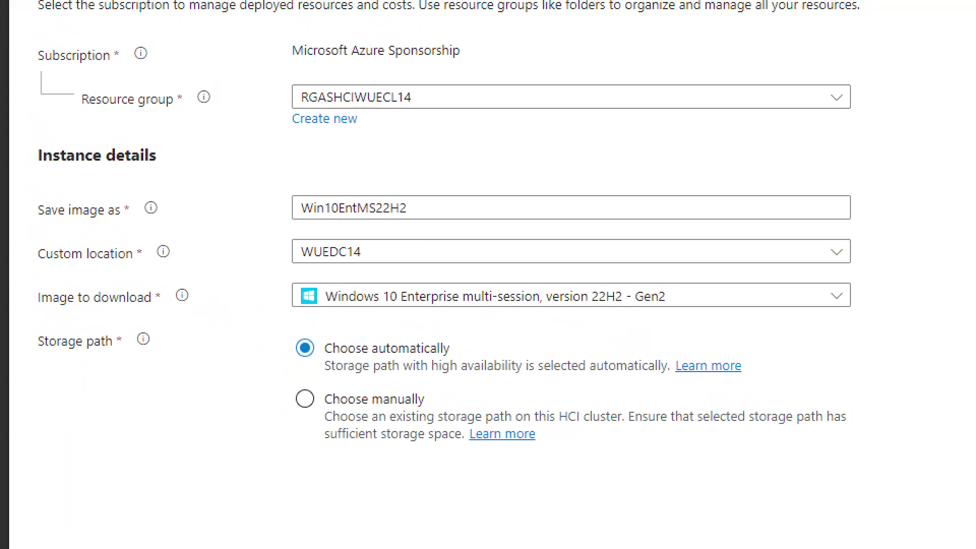
pyautogui.moveTo(412, 388); pyautogui.dragTo(797, 384)
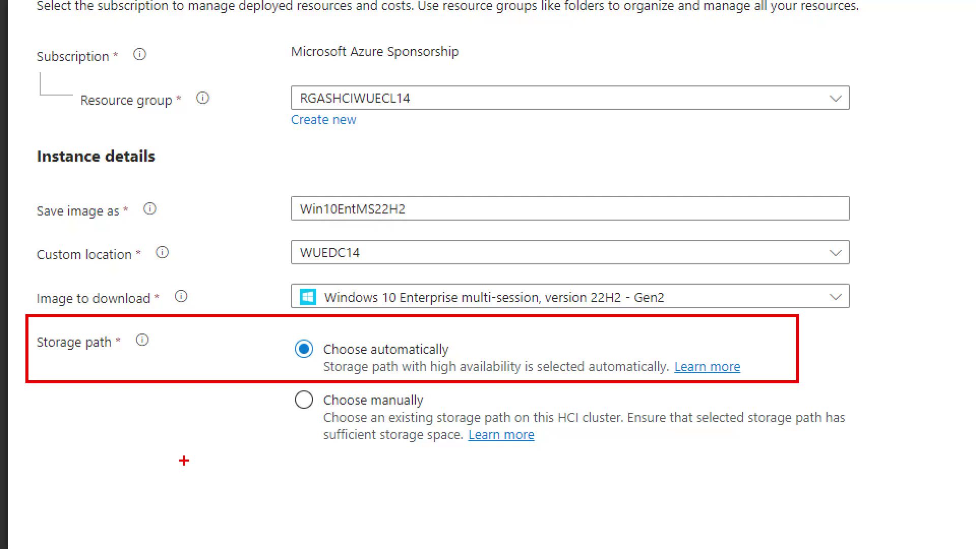
pyautogui.moveTo(277, 78); pyautogui.dragTo(440, 132)
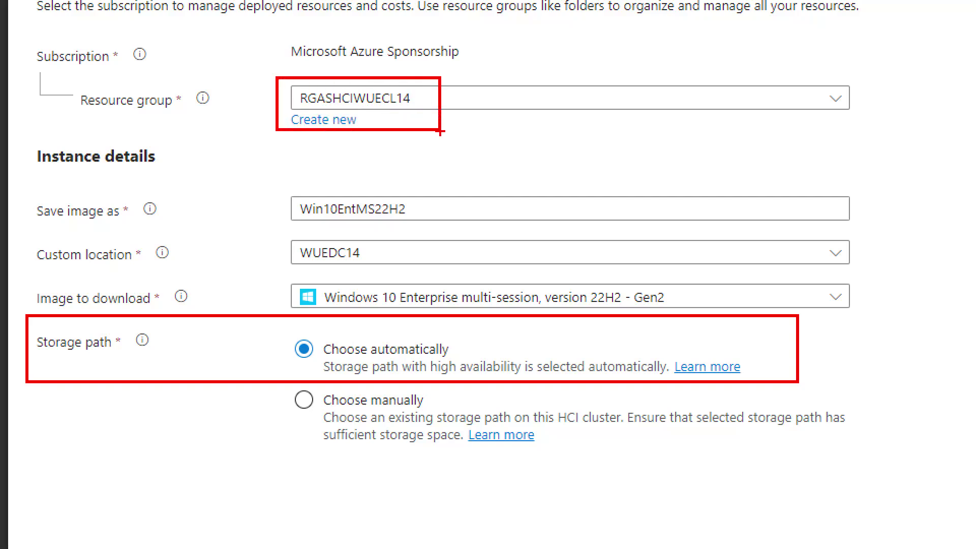
pyautogui.press('Escape')
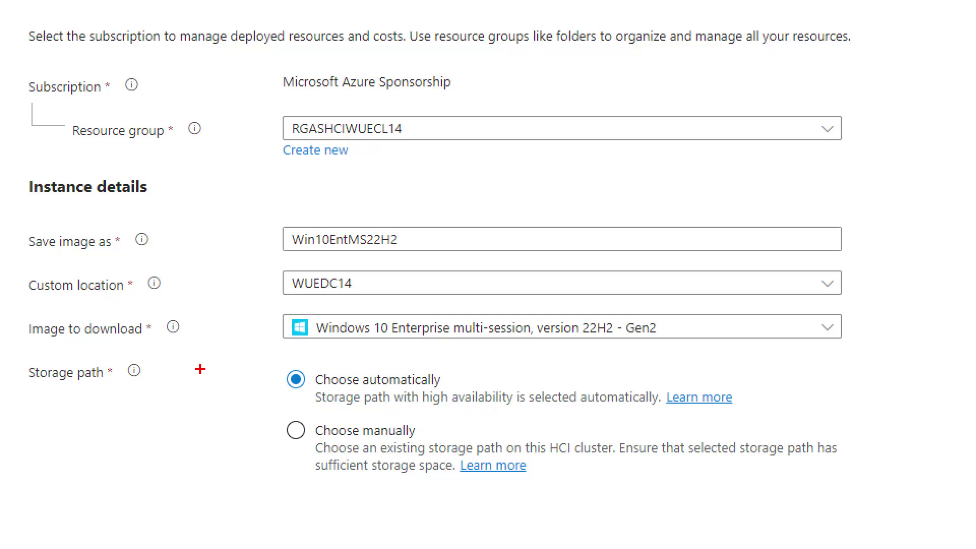
pyautogui.moveTo(19, 352)
pyautogui.mouseDown()
pyautogui.moveTo(77, 373)
pyautogui.moveTo(680, 429)
pyautogui.moveTo(837, 438)
pyautogui.moveTo(838, 412)
pyautogui.mouseUp()
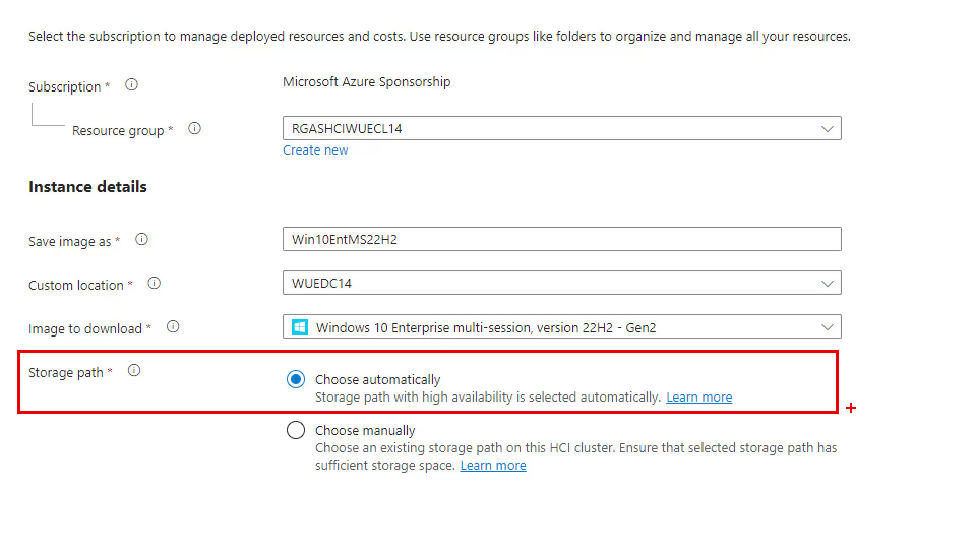
pyautogui.moveTo(279, 436); pyautogui.dragTo(186, 479)
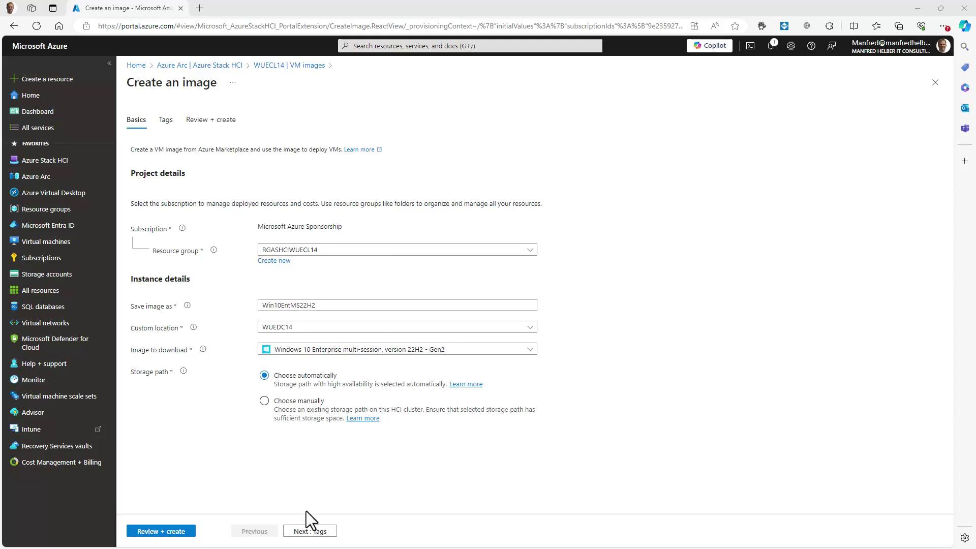
# Pass through Tags and Review + create, then create the Win10EntMS22H2 image.
pyautogui.click(302, 531)
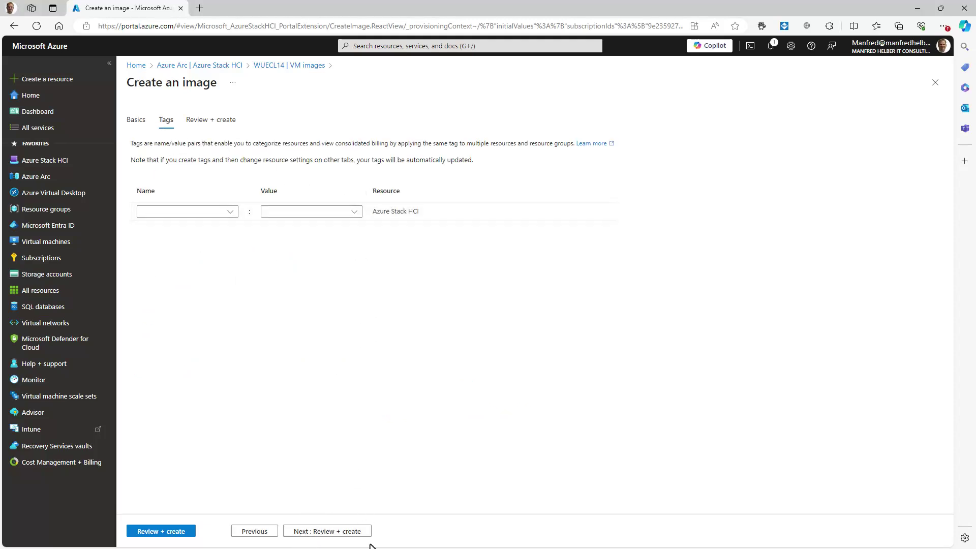
pyautogui.click(348, 531)
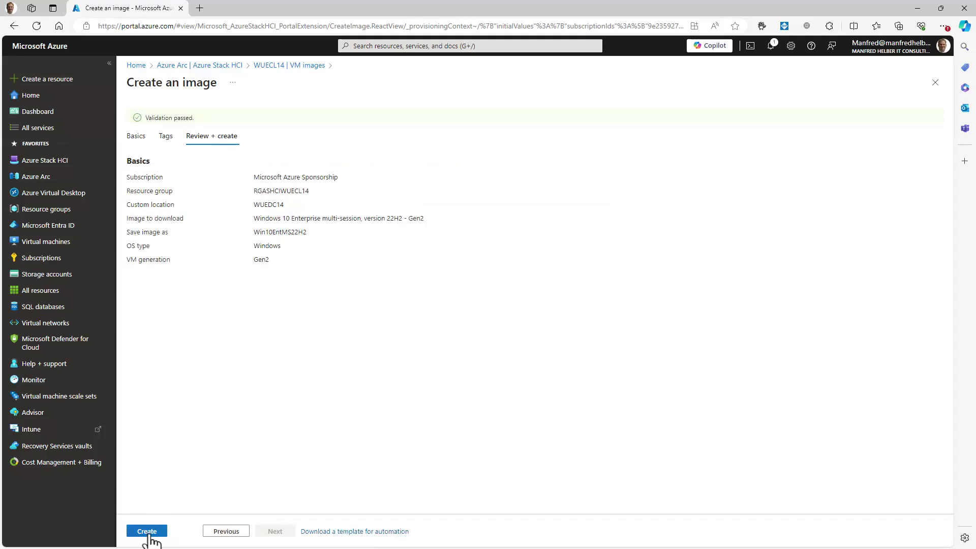
pyautogui.click(148, 533)
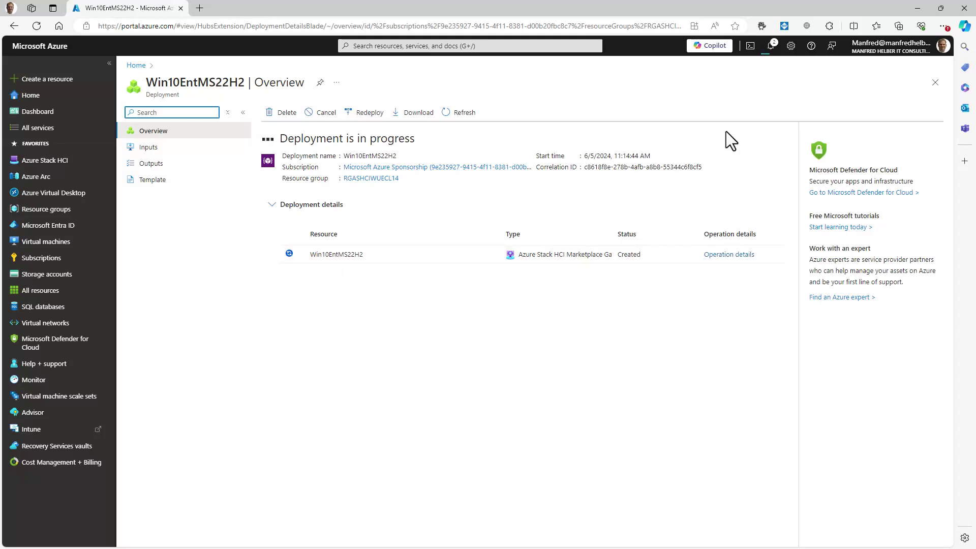
# Check the Win10EntMS22H2 deployment progress in the notifications pane.
pyautogui.click(771, 46)
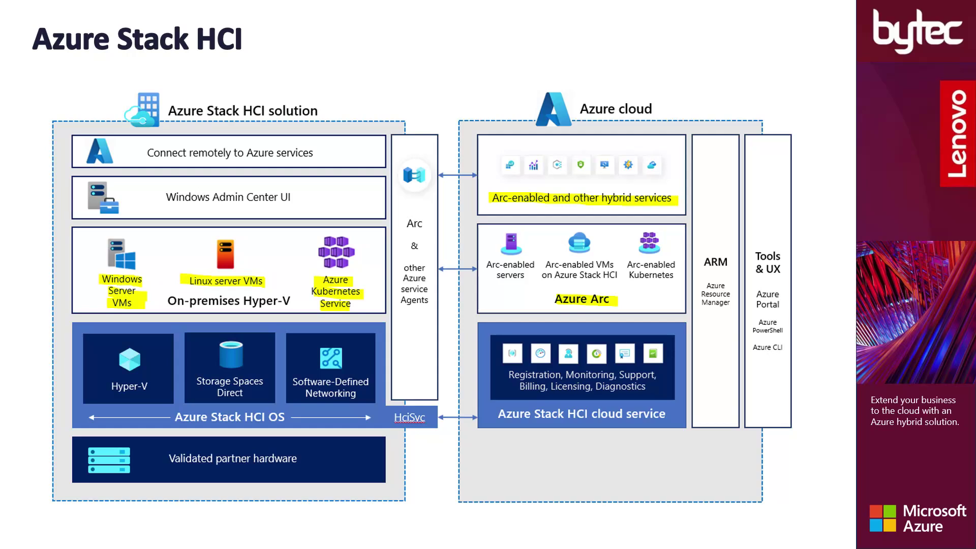
# Mark the top and middle Arc arrows and the HciSvc arrow in red, then draw a red curve from Azure cloud to ARM.
pyautogui.moveTo(450, 162); pyautogui.dragTo(447, 187)
pyautogui.moveTo(451, 263); pyautogui.dragTo(451, 280)
pyautogui.moveTo(454, 408); pyautogui.dragTo(454, 420)
pyautogui.moveTo(666, 109)
pyautogui.mouseDown()
pyautogui.moveTo(693, 108)
pyautogui.moveTo(715, 158)
pyautogui.moveTo(722, 151)
pyautogui.mouseUp()
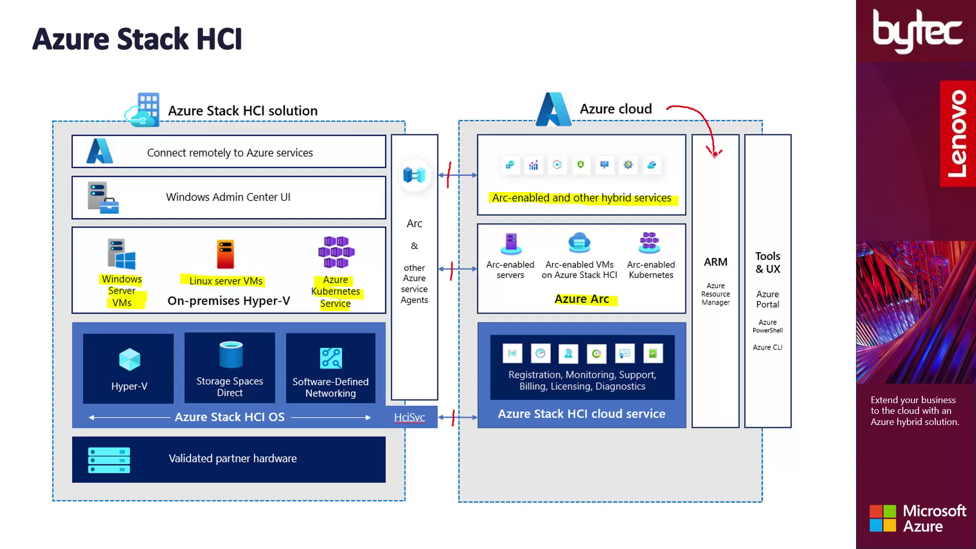
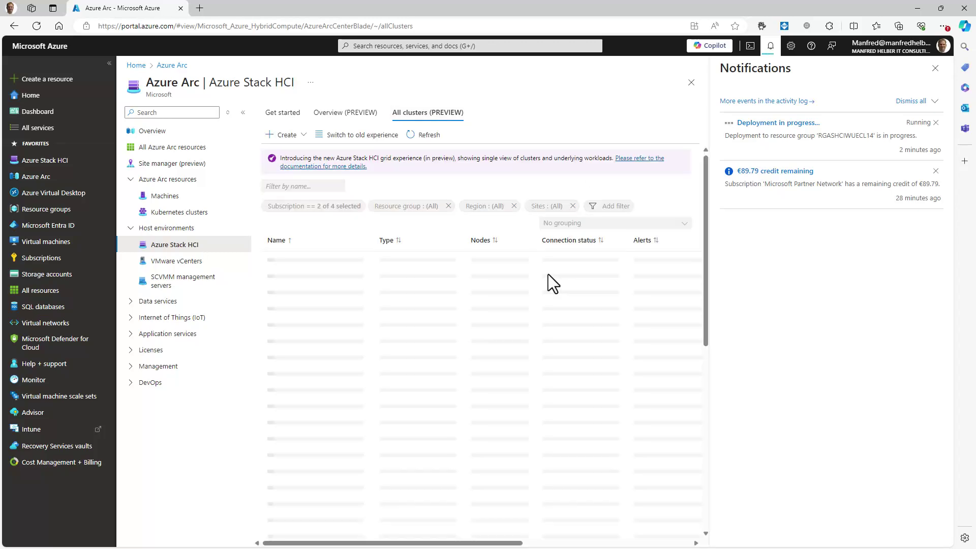
# Show the WUECL14 cluster's VM images list and close the Notifications pane.
pyautogui.click(311, 410)
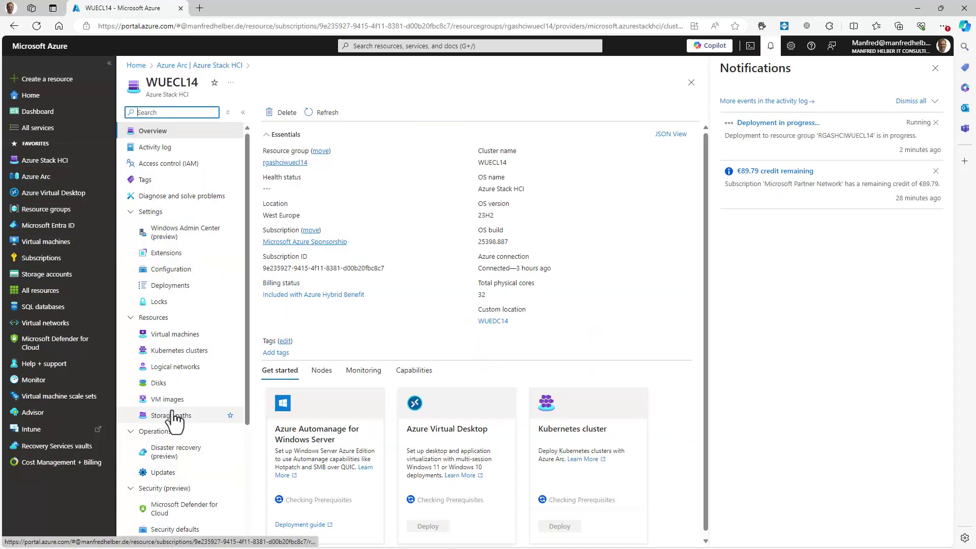
pyautogui.click(171, 402)
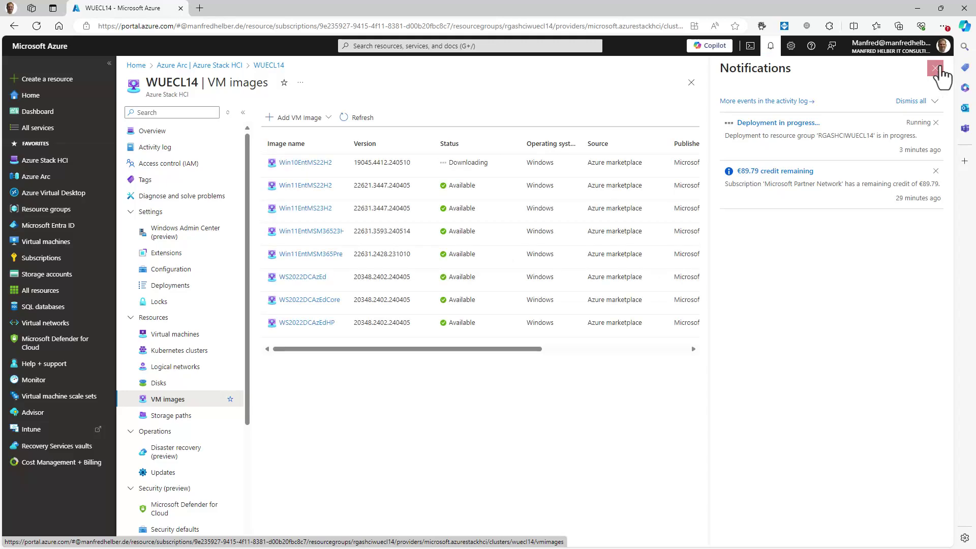
pyautogui.click(935, 68)
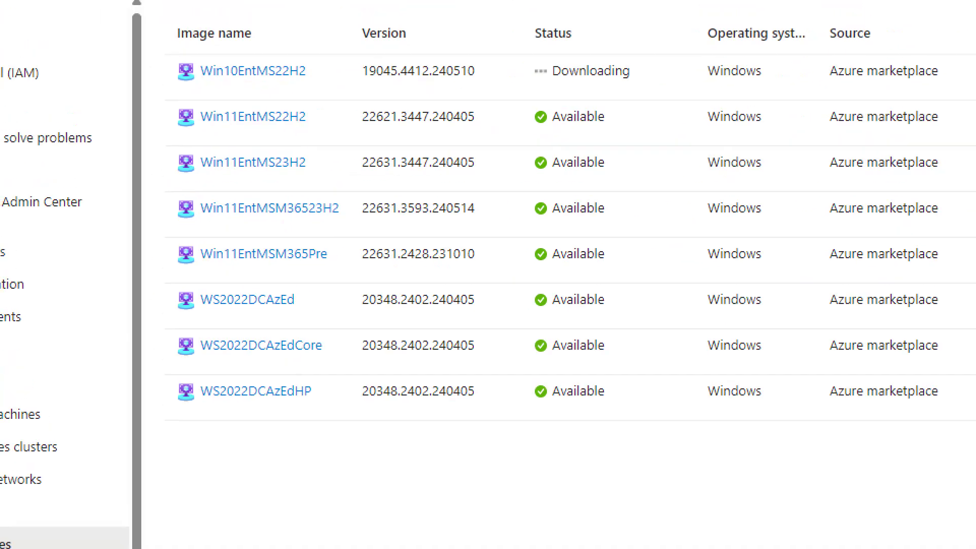
pyautogui.moveTo(516, 112); pyautogui.dragTo(672, 166)
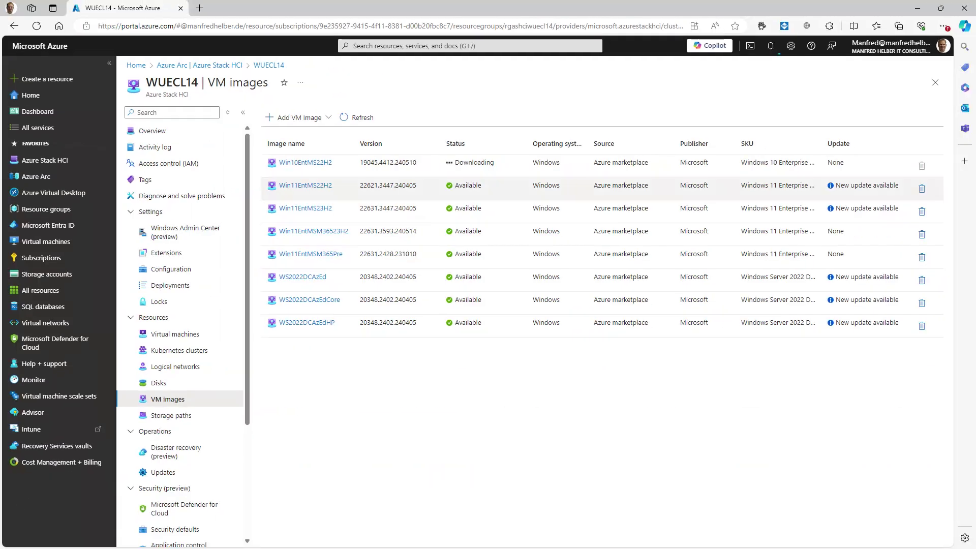
# Recheck Win10EntMS22H2's download progress (2%) under VM images, then return to Virtual machines.
pyautogui.click(178, 335)
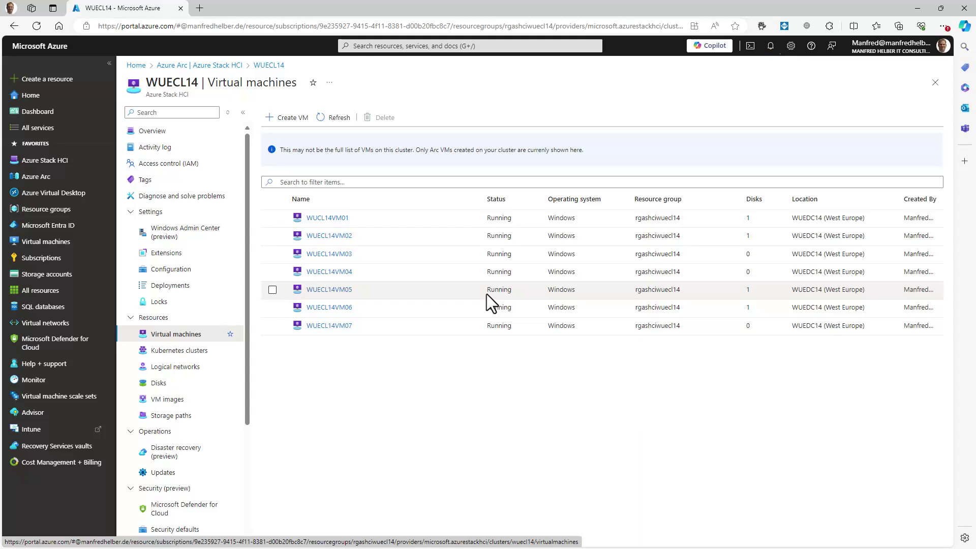
pyautogui.click(160, 401)
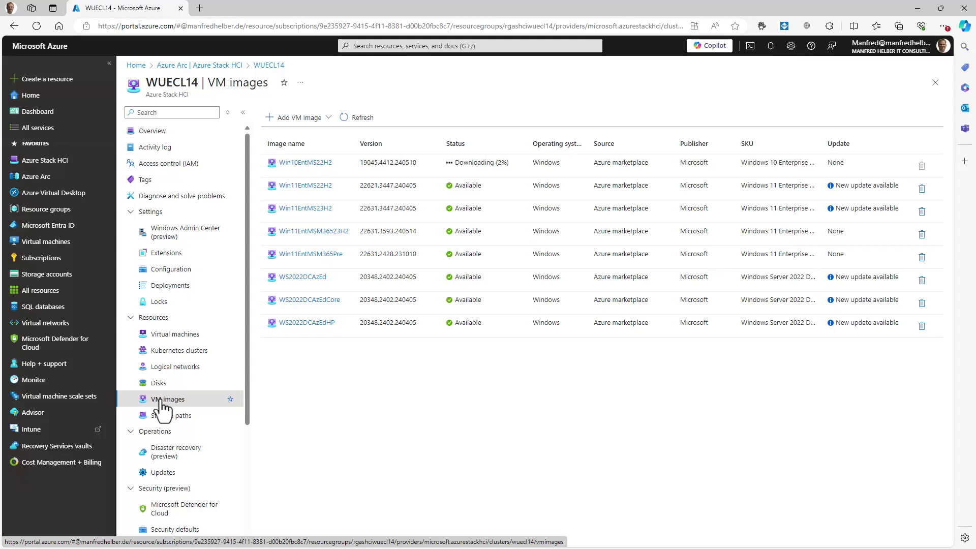
pyautogui.click(168, 335)
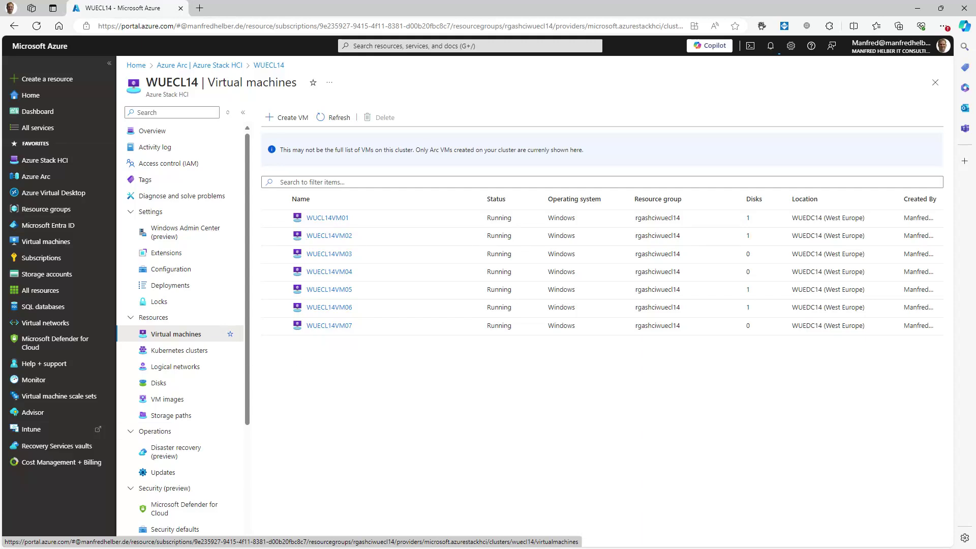
# Start a new Arc VM in resource group RGASHCIWUECL14 named WUECL14VM08.
pyautogui.click(300, 121)
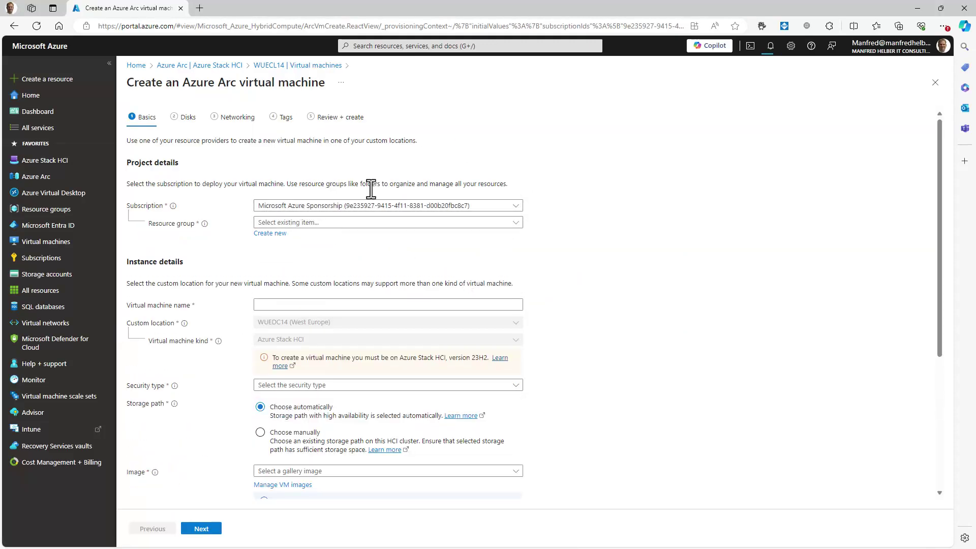
pyautogui.click(297, 225)
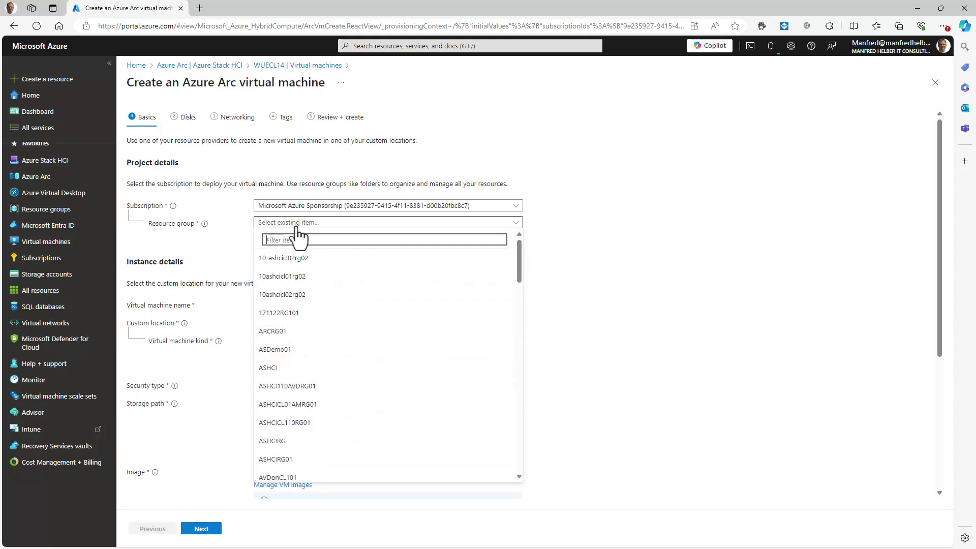
pyautogui.write('RGASHC')
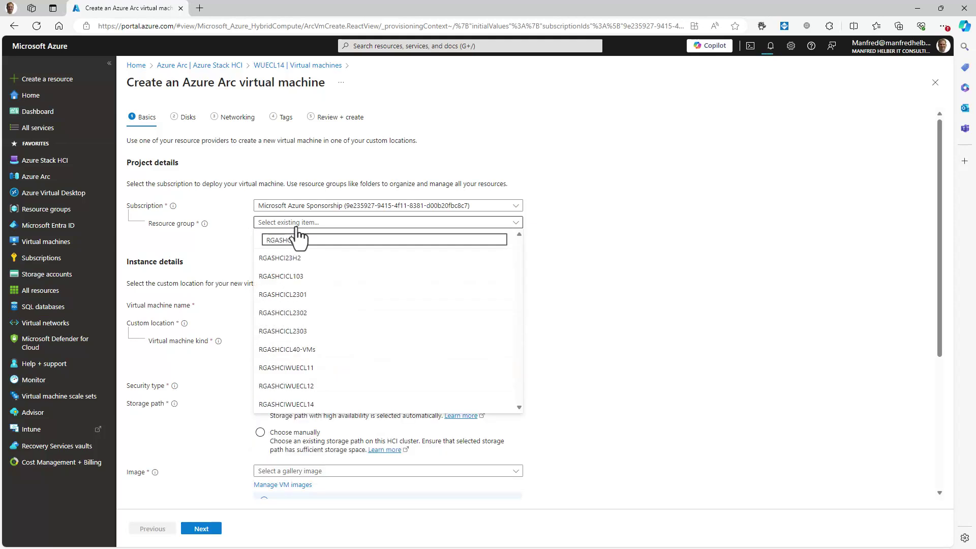
pyautogui.click(307, 406)
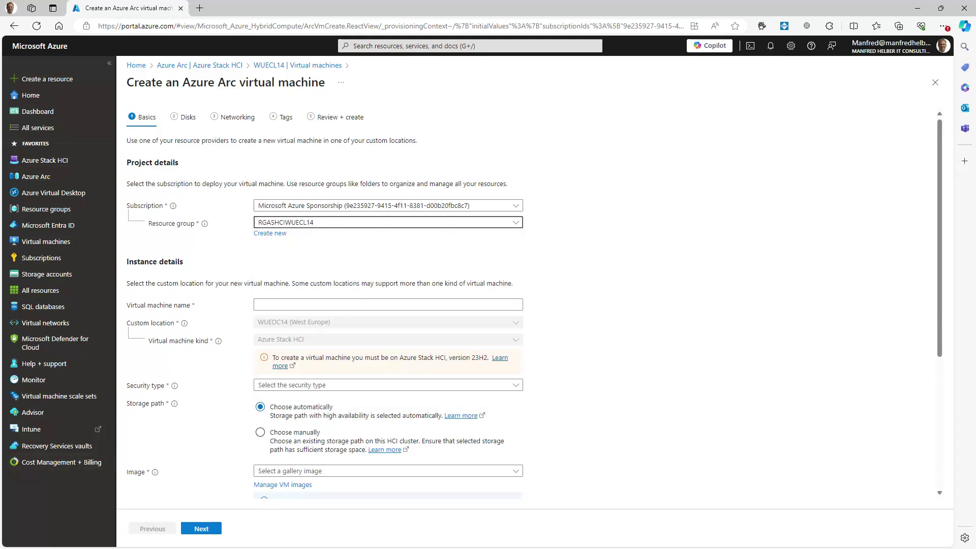
pyautogui.click(354, 306)
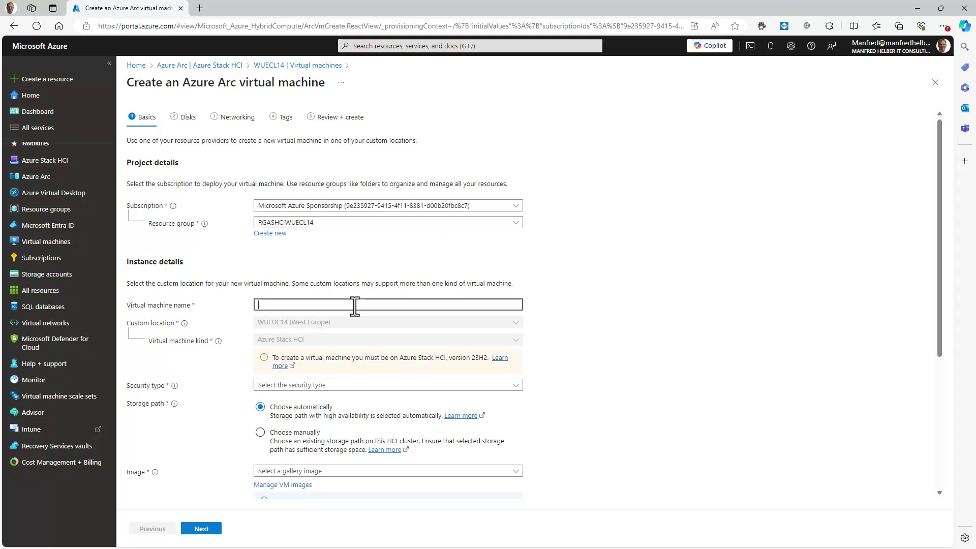
pyautogui.write('WUECL14VM08')
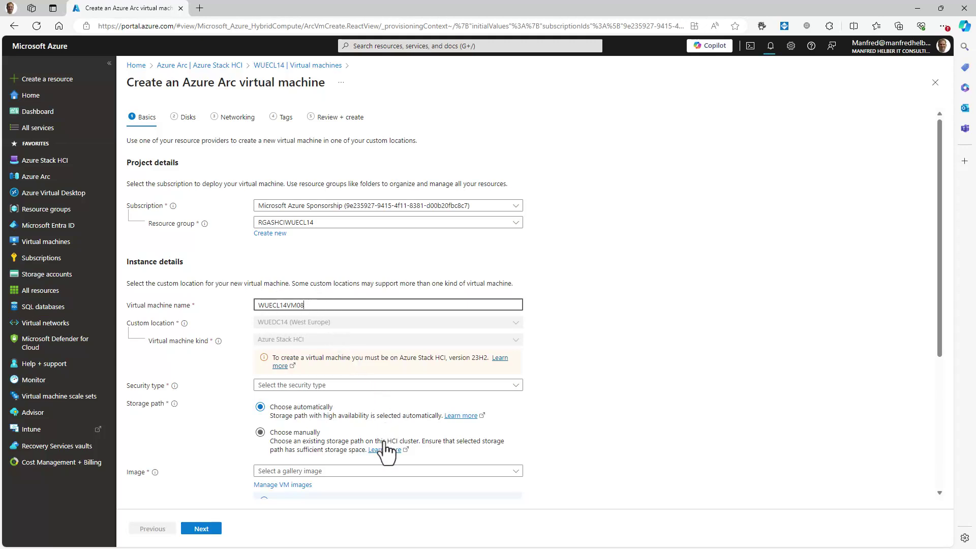
pyautogui.scroll(-1, 388, 452)
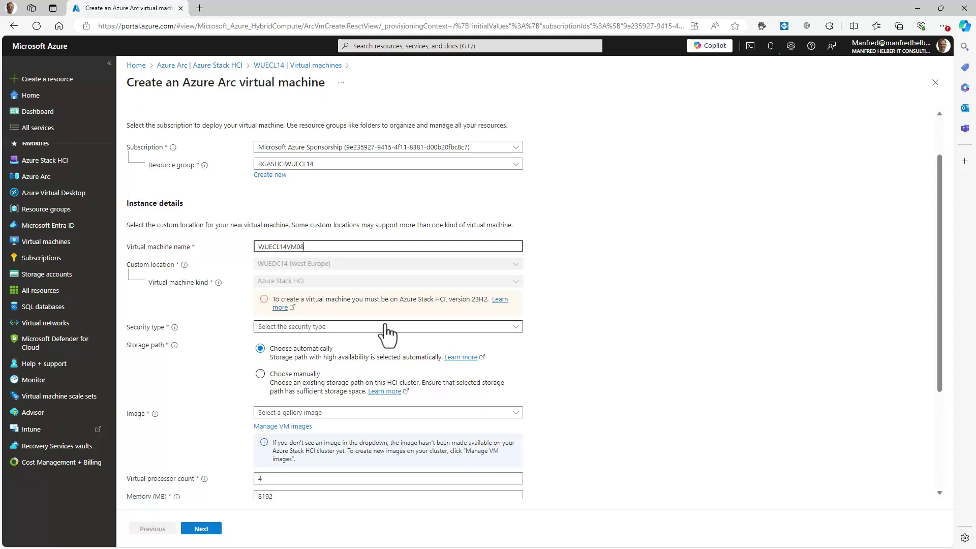
# Set Standard security type, the WS2022DCAzEd image, and 4096 MB static memory.
pyautogui.click(315, 328)
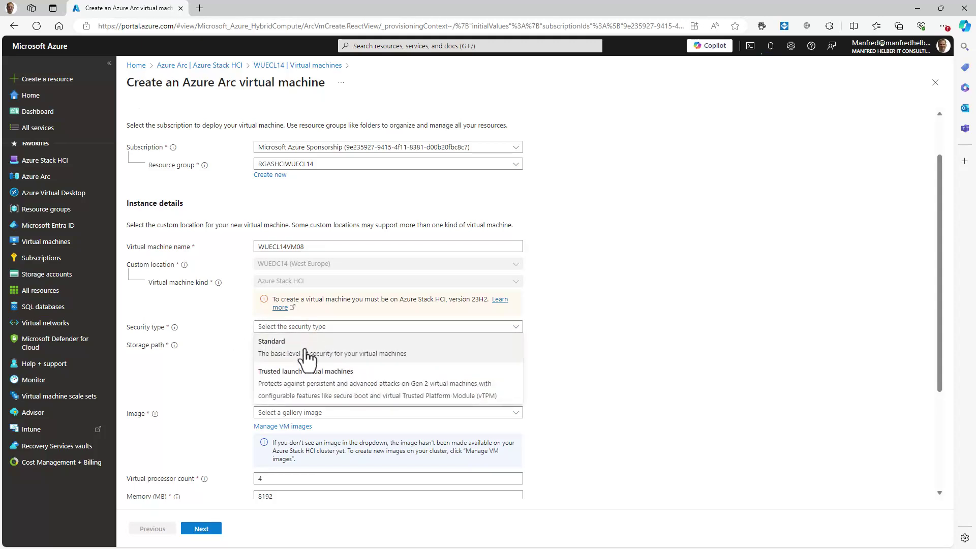
pyautogui.click(305, 345)
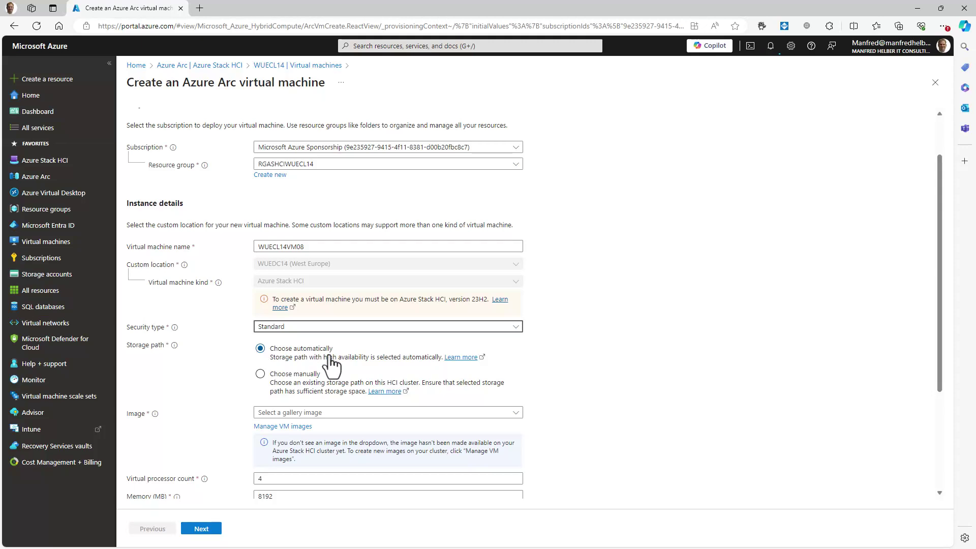
pyautogui.scroll(-3, 334, 368)
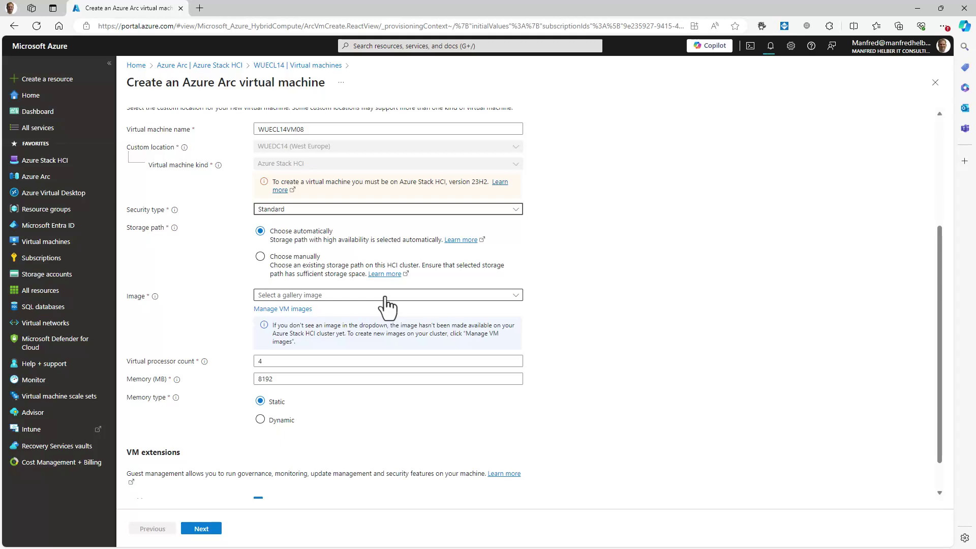
pyautogui.click(387, 296)
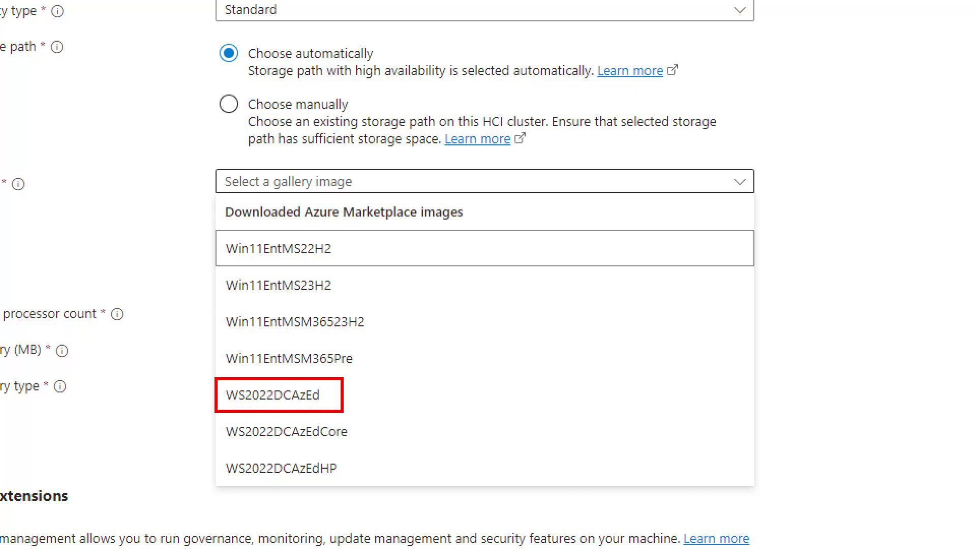
pyautogui.click(275, 395)
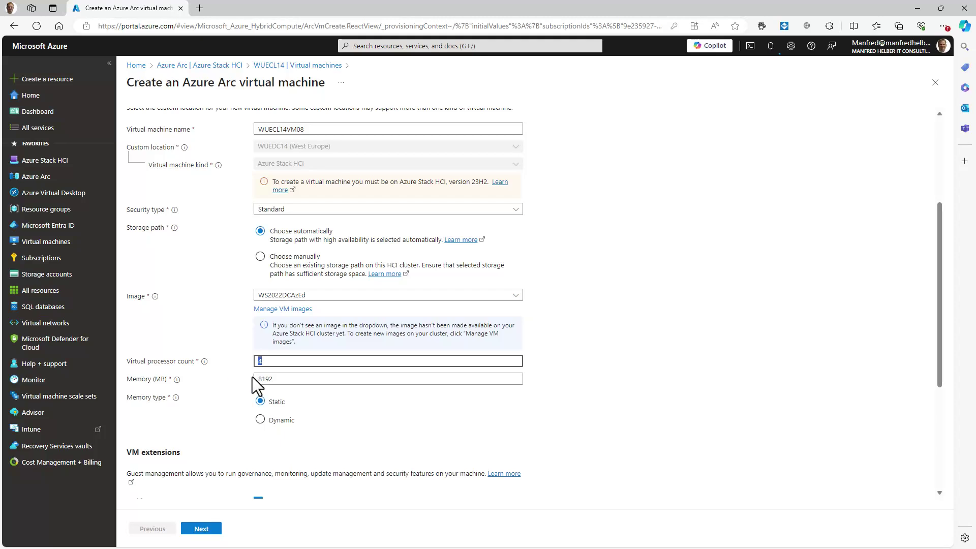
pyautogui.press('Tab')
pyautogui.write('4096')
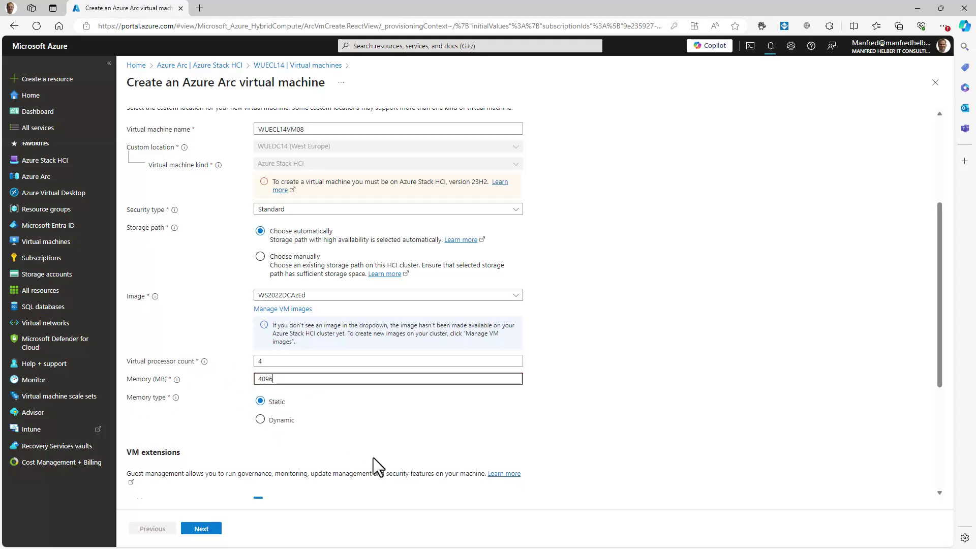
pyautogui.scroll(-2, 340, 439)
pyautogui.scroll(-1, 339, 440)
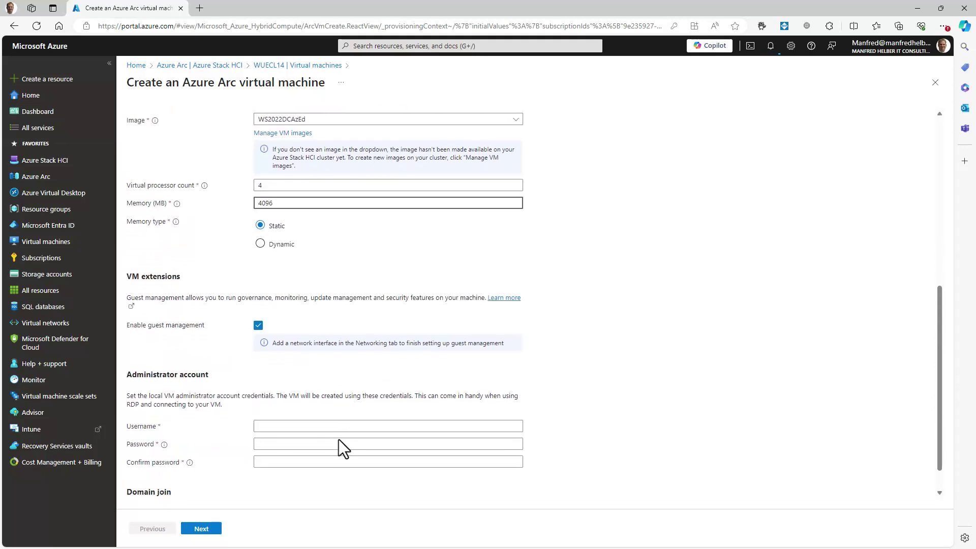
# Disable guest management, enter the administrator username and confirmed password, and advance to Disks.
pyautogui.click(258, 326)
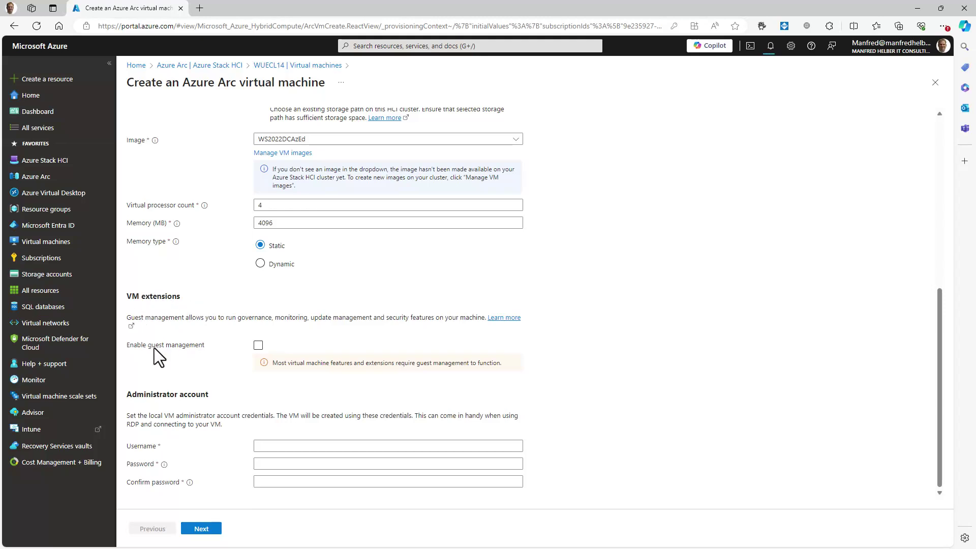
pyautogui.click(348, 446)
pyautogui.write('Manfred')
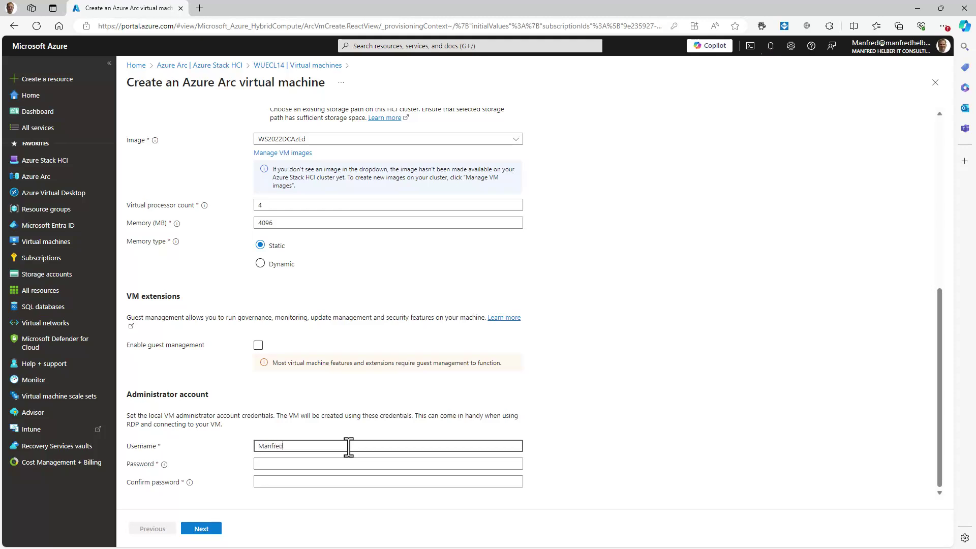
pyautogui.press('Tab')
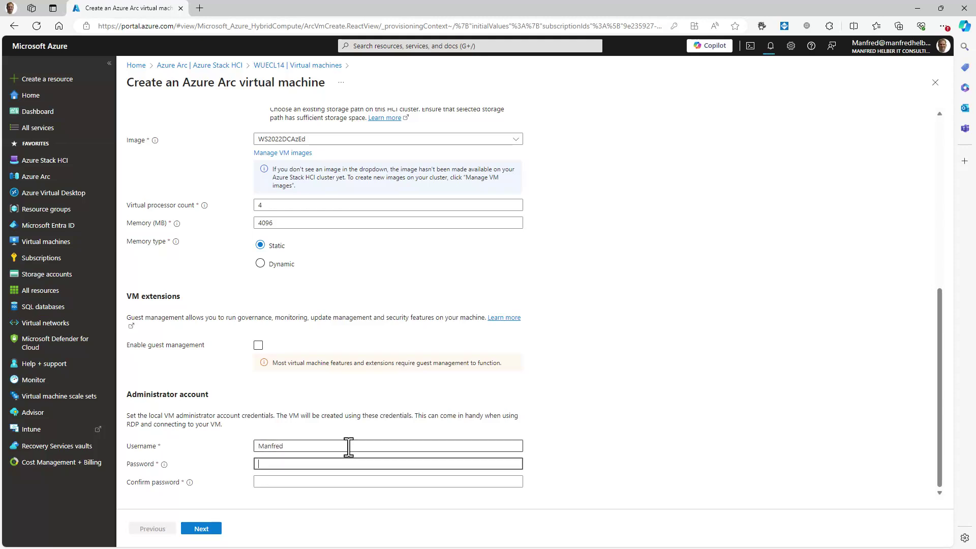
pyautogui.write('•••••••••••••')
pyautogui.press('Tab')
pyautogui.write('•••••••••')
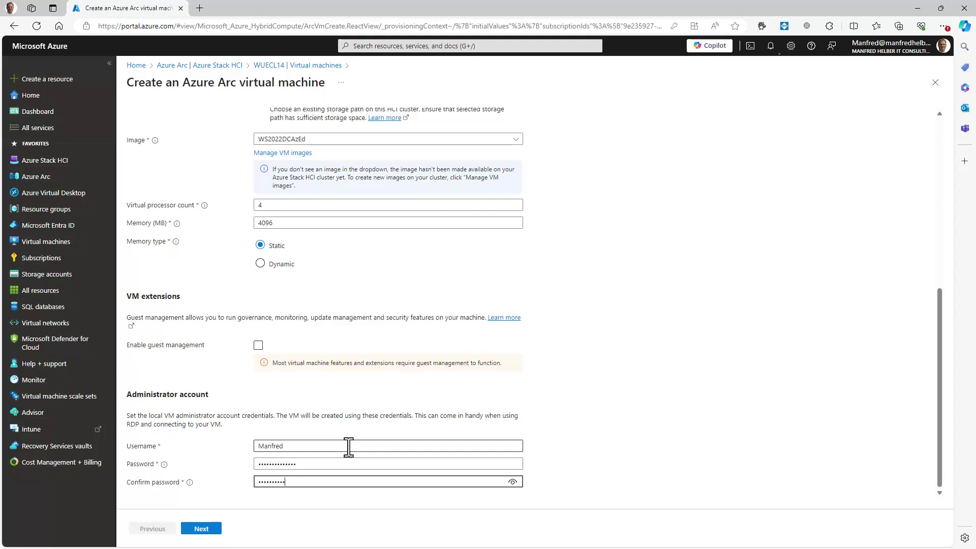
pyautogui.write('•••')
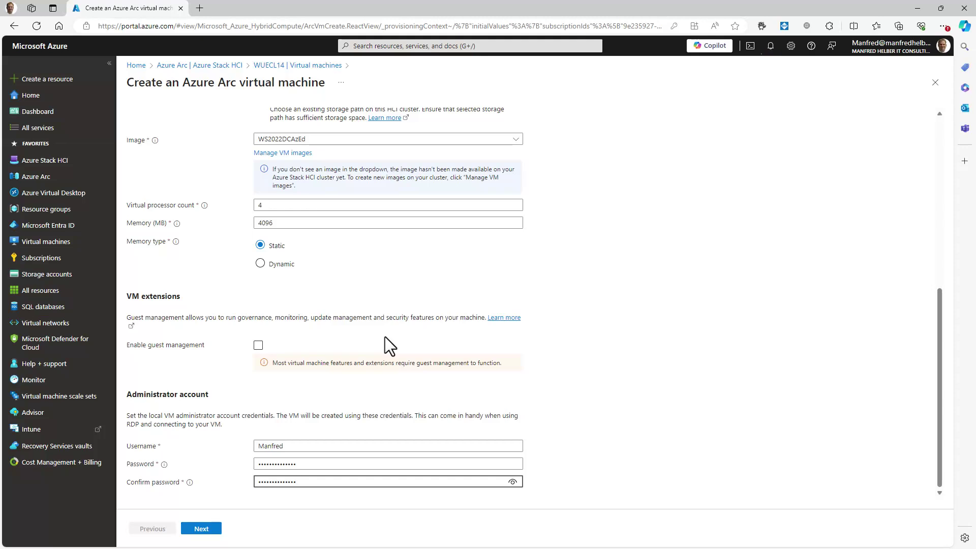
pyautogui.click(201, 529)
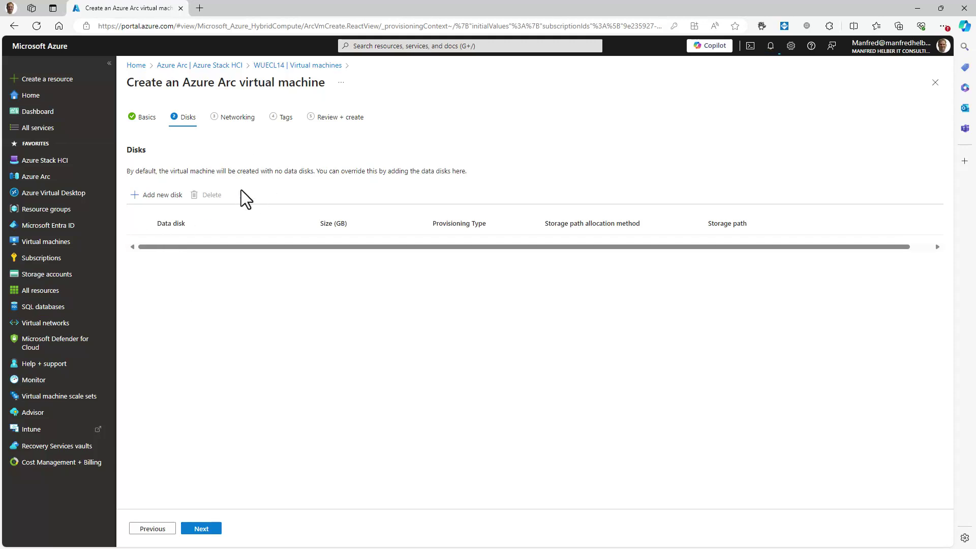
# Add network interface WUECL14VM08-NIC01 on network WUECL14-LN01, then continue to Tags.
pyautogui.click(205, 531)
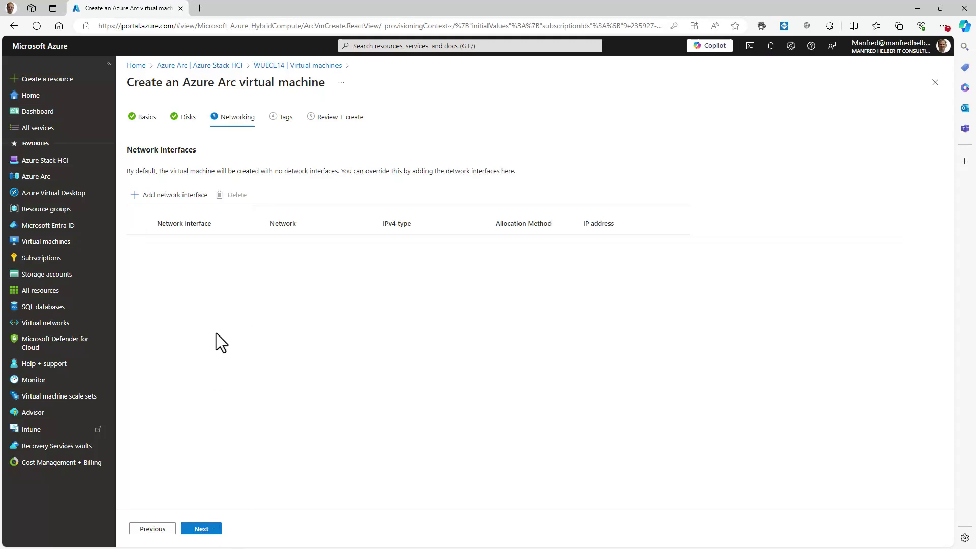
pyautogui.click(189, 198)
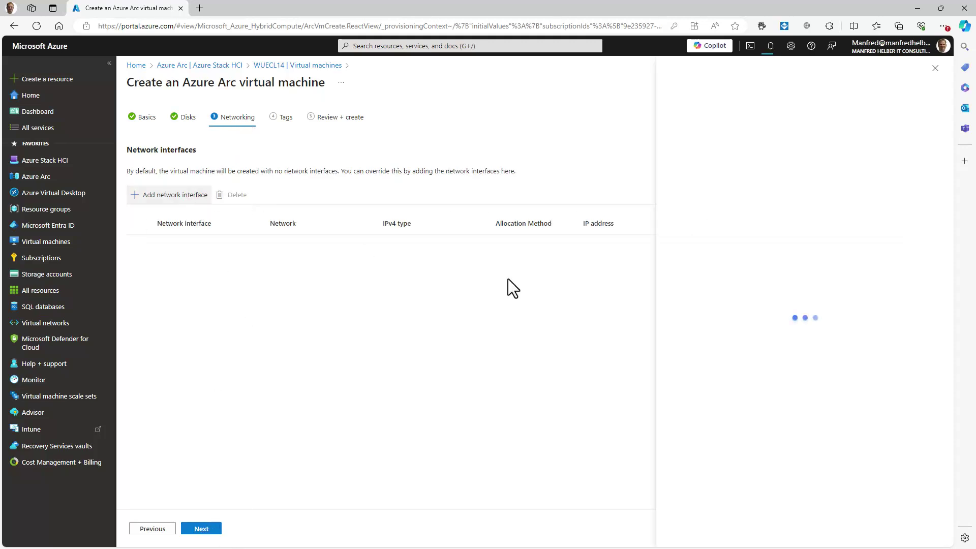
pyautogui.click(824, 101)
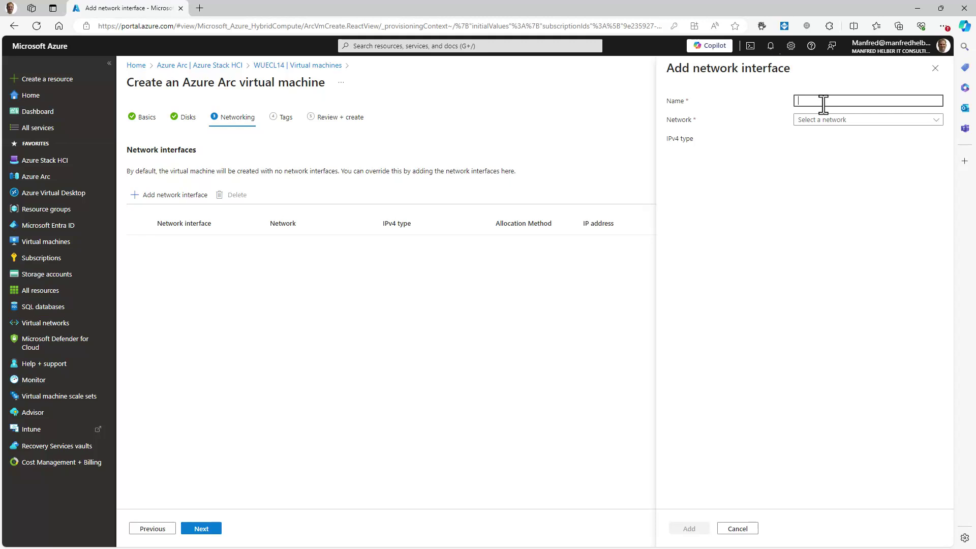
pyautogui.write('WU')
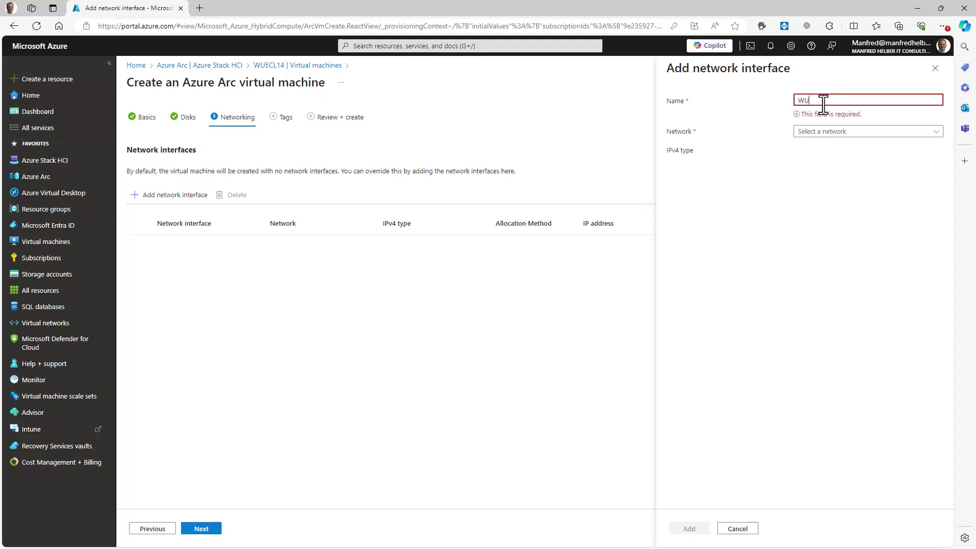
pyautogui.write('ECL14VM08-')
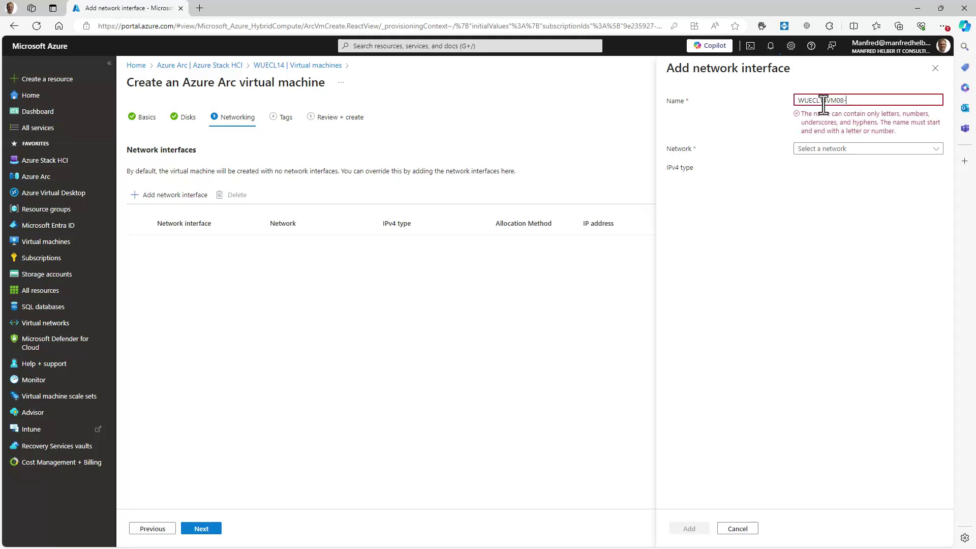
pyautogui.write('NIC01')
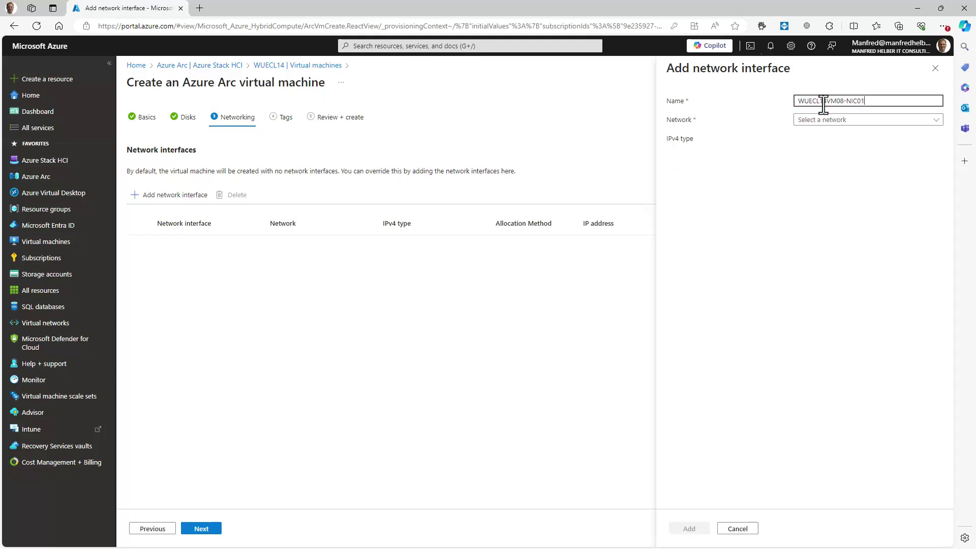
pyautogui.click(918, 122)
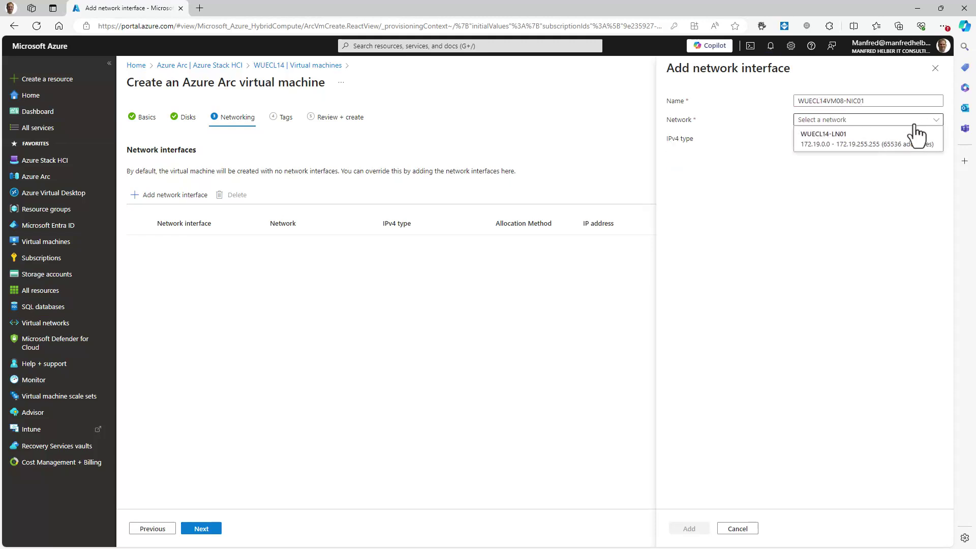
pyautogui.click(882, 136)
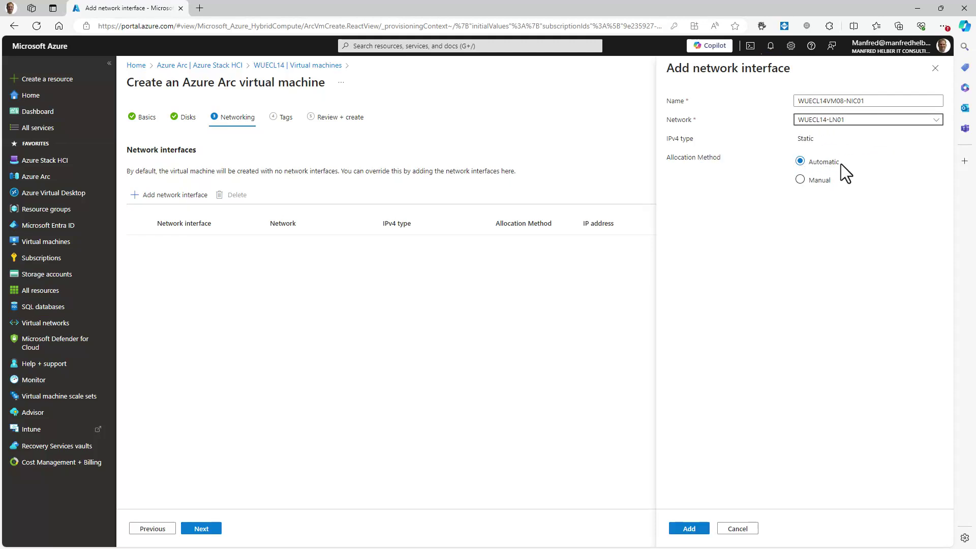
pyautogui.click(701, 530)
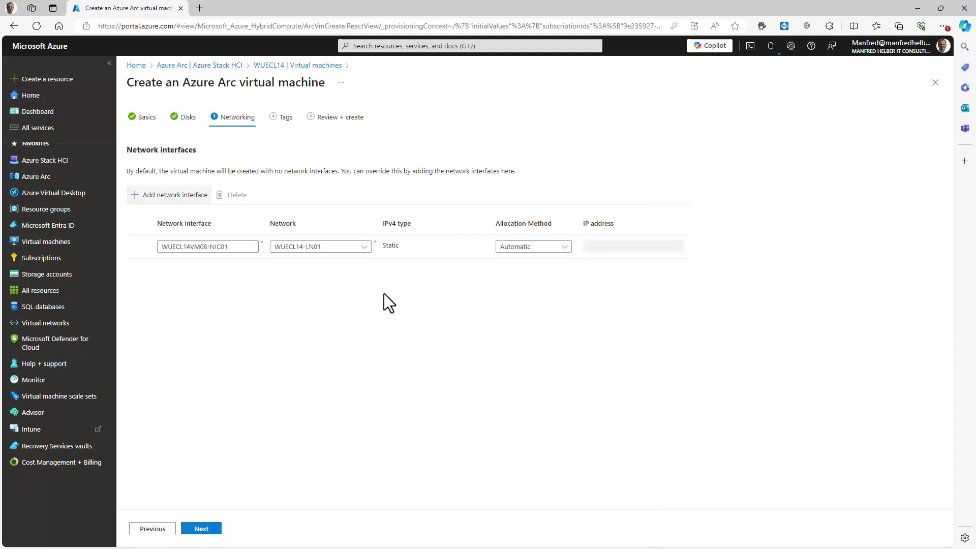
pyautogui.click(199, 532)
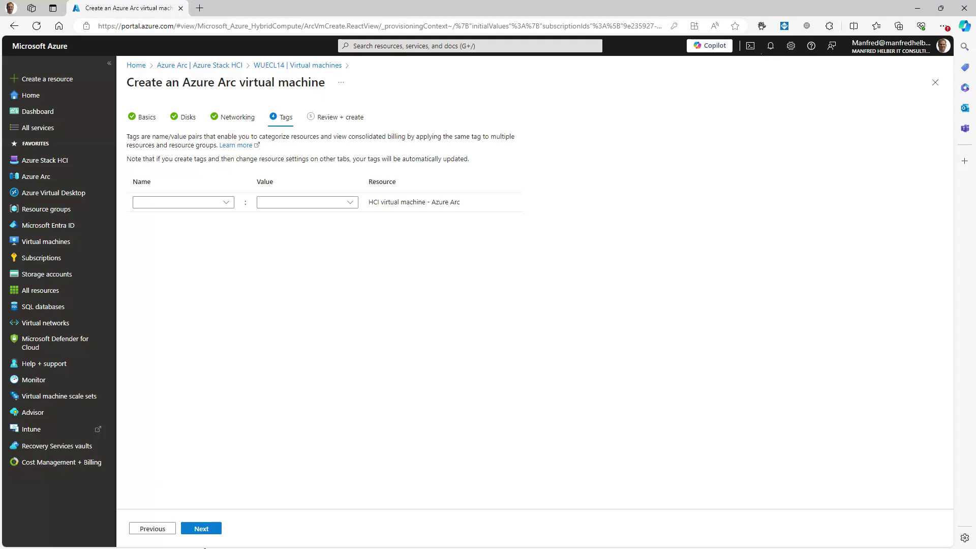
# Pass the Review + create summary and create WUECL14VM08 to start its deployment.
pyautogui.click(207, 528)
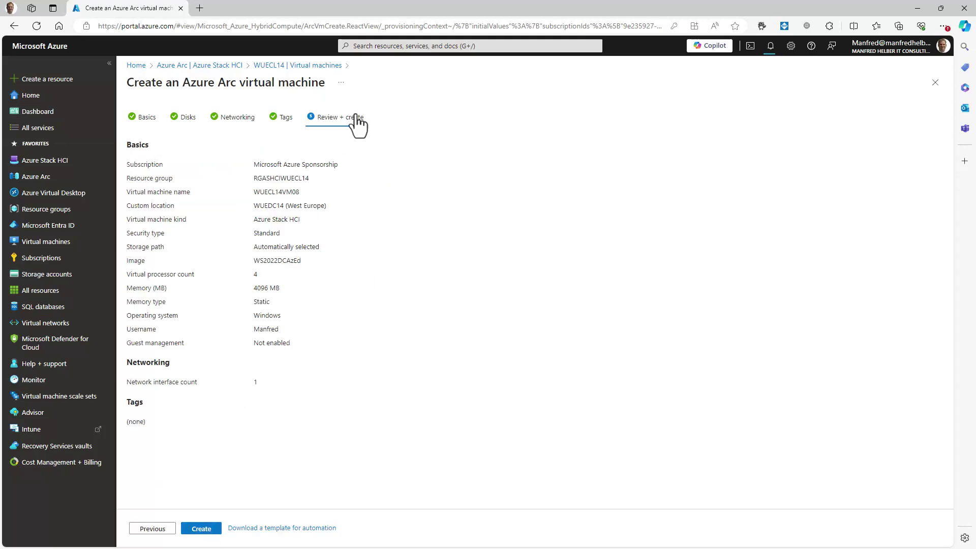
pyautogui.click(201, 531)
pyautogui.click(201, 530)
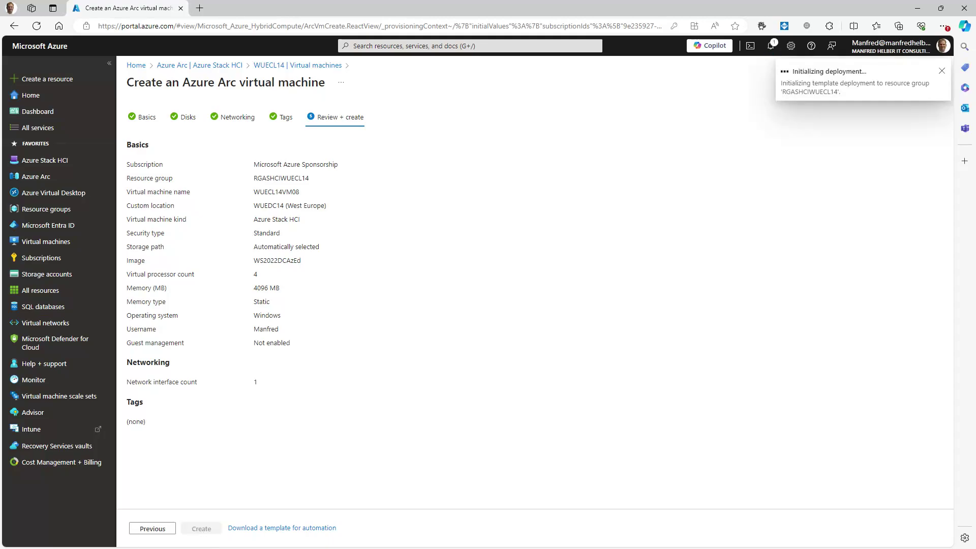
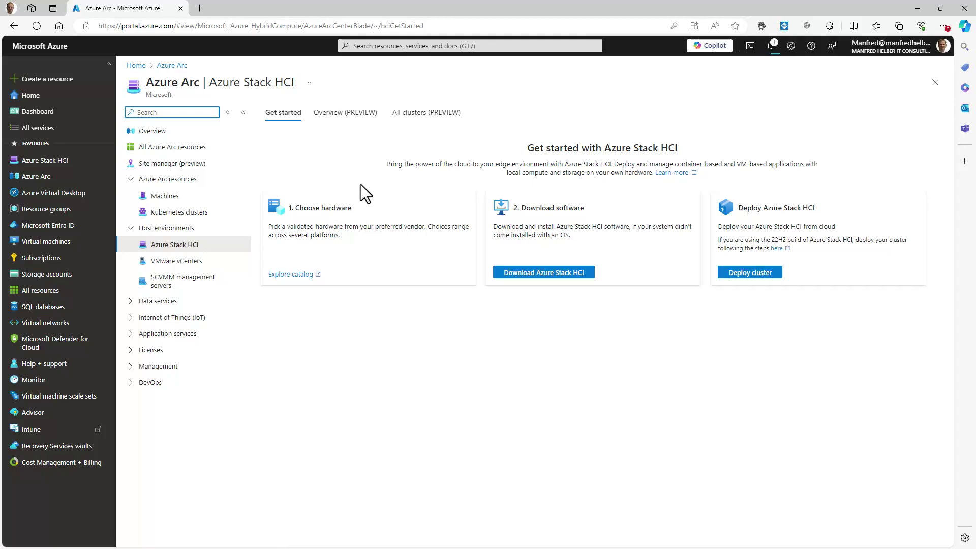
# From All clusters, go to WUECL14's Virtual machines list and start Create VM.
pyautogui.click(437, 115)
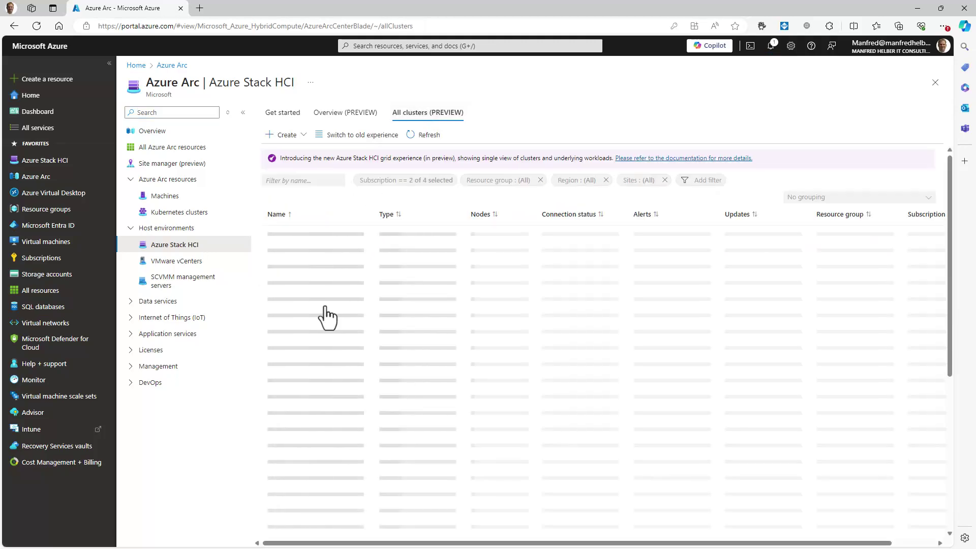
pyautogui.click(316, 389)
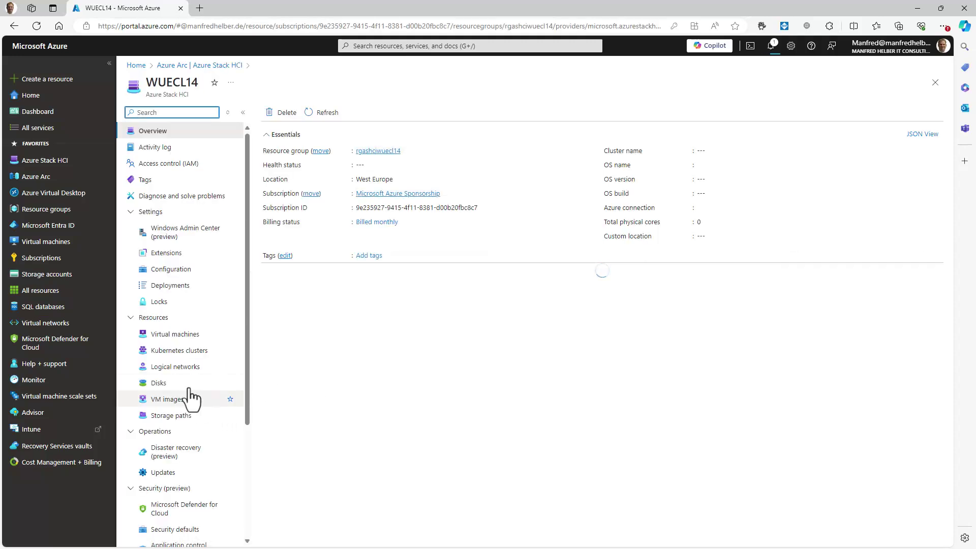
pyautogui.click(175, 335)
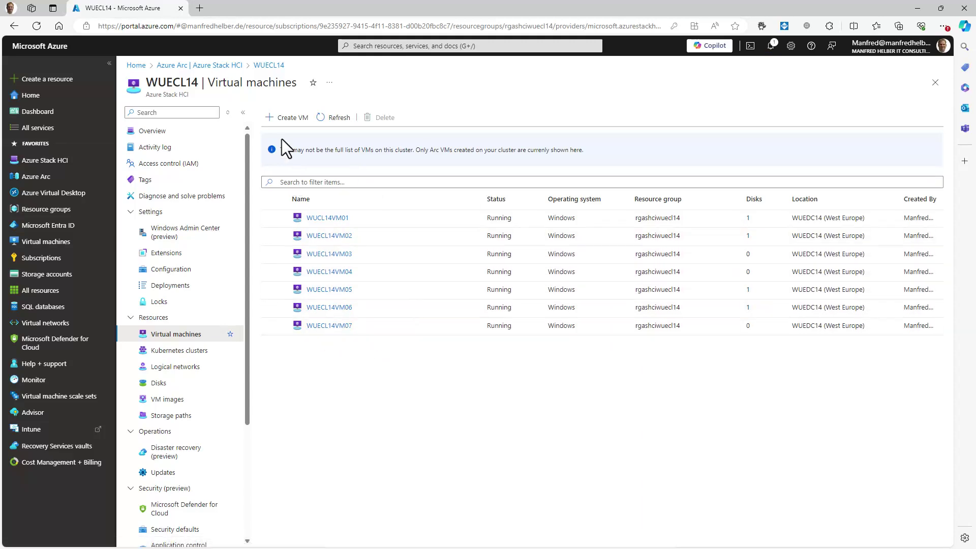
pyautogui.click(277, 118)
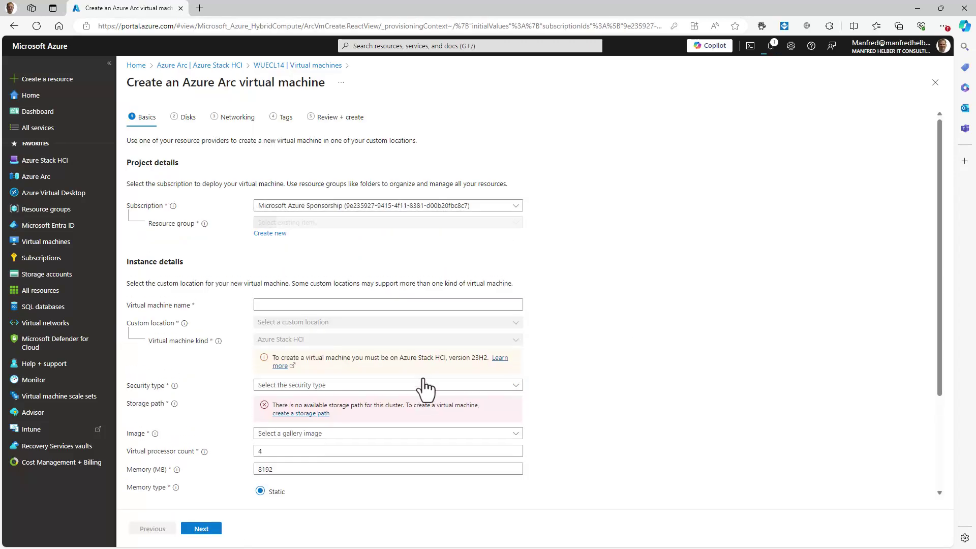
# Choose resource group RGASHCIWUECL14 and name the VM WUECL14WM09.
pyautogui.click(323, 223)
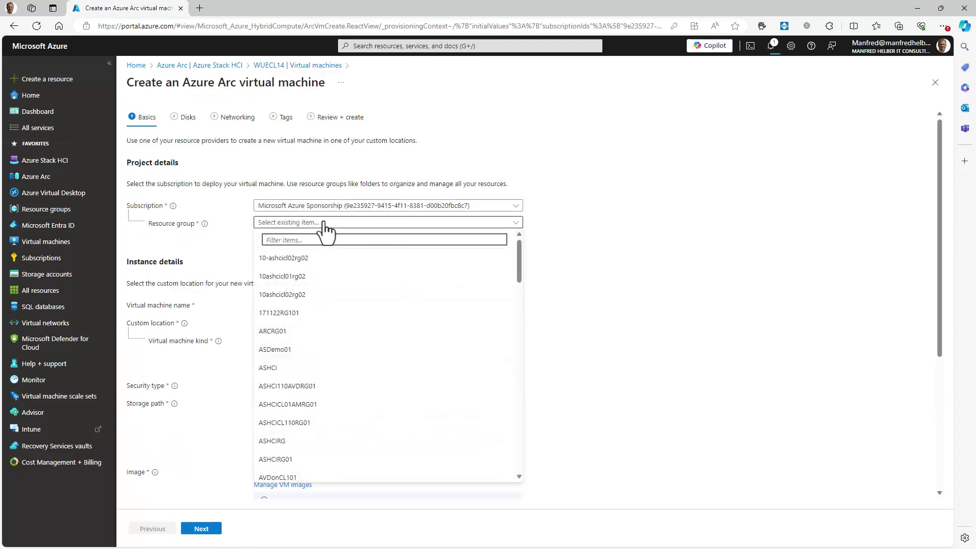
pyautogui.write('RGASHC')
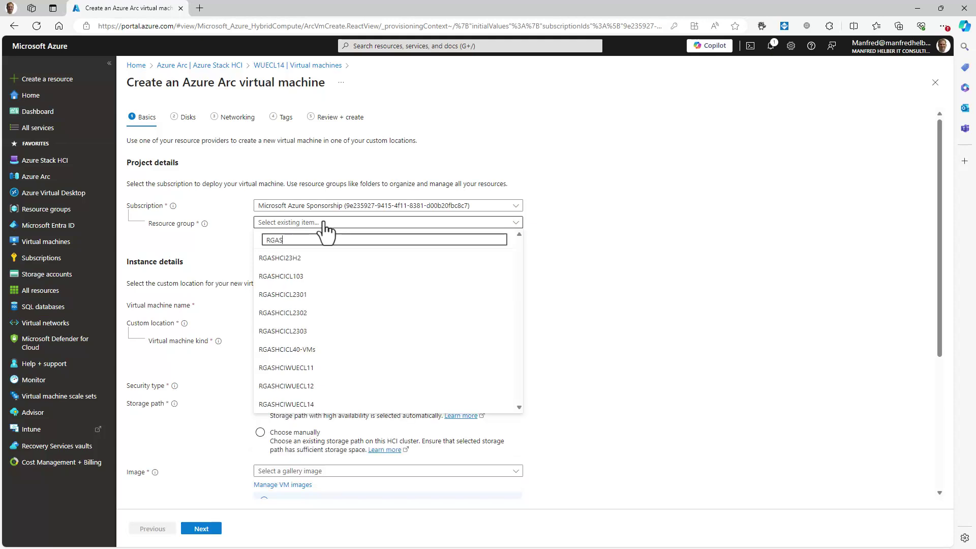
pyautogui.click(333, 406)
pyautogui.click(312, 305)
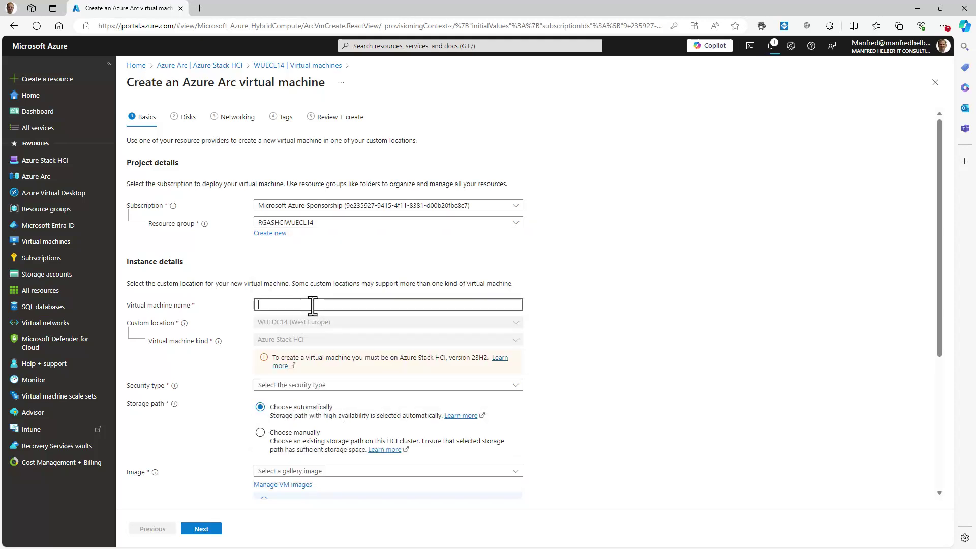
pyautogui.write('WUECL14WM09')
# Set Standard security, the WS2022DCAzEd image and 4096 MB static memory.
pyautogui.scroll(-1, 365, 322)
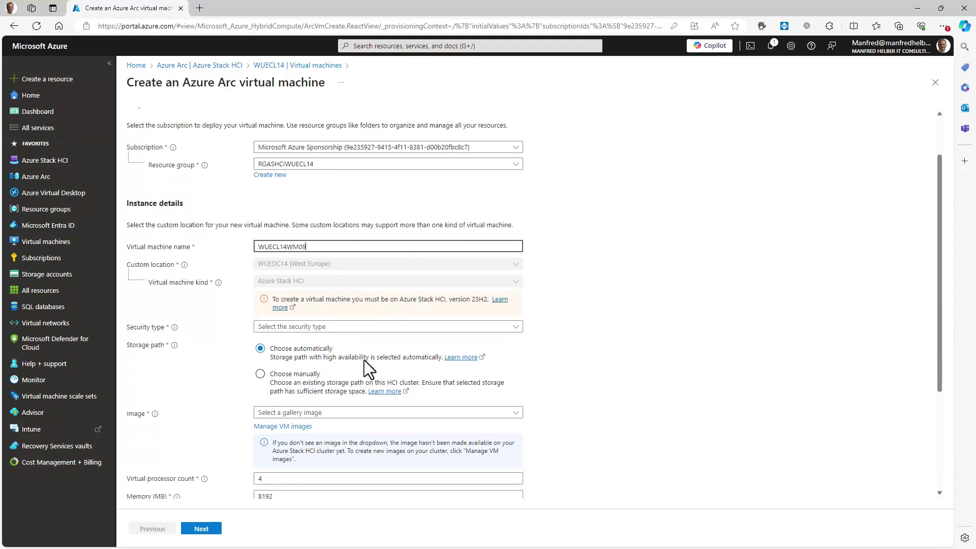
pyautogui.click(359, 325)
pyautogui.click(338, 347)
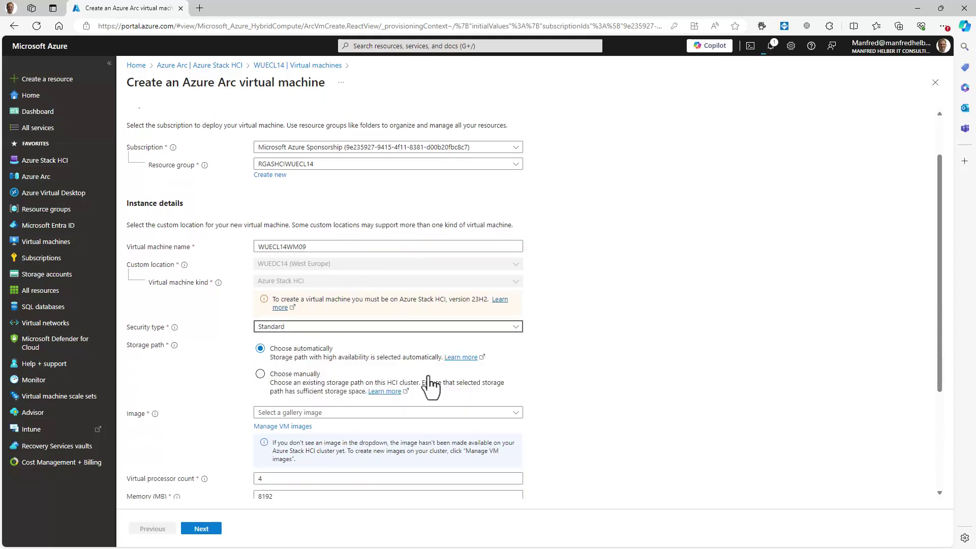
pyautogui.scroll(-1, 428, 377)
pyautogui.scroll(-2, 428, 377)
pyautogui.click(426, 258)
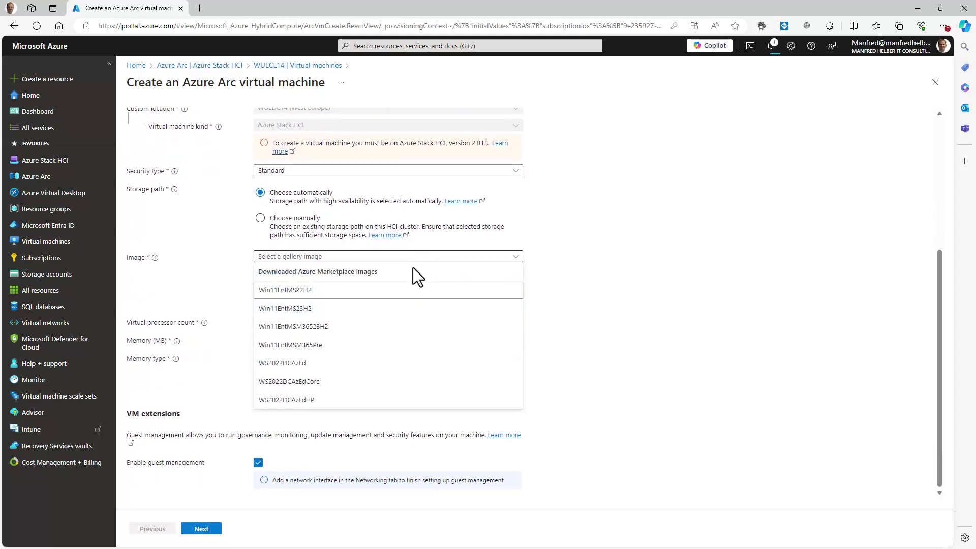
pyautogui.click(318, 363)
pyautogui.click(300, 339)
pyautogui.moveTo(300, 338); pyautogui.dragTo(200, 337)
pyautogui.write('4096')
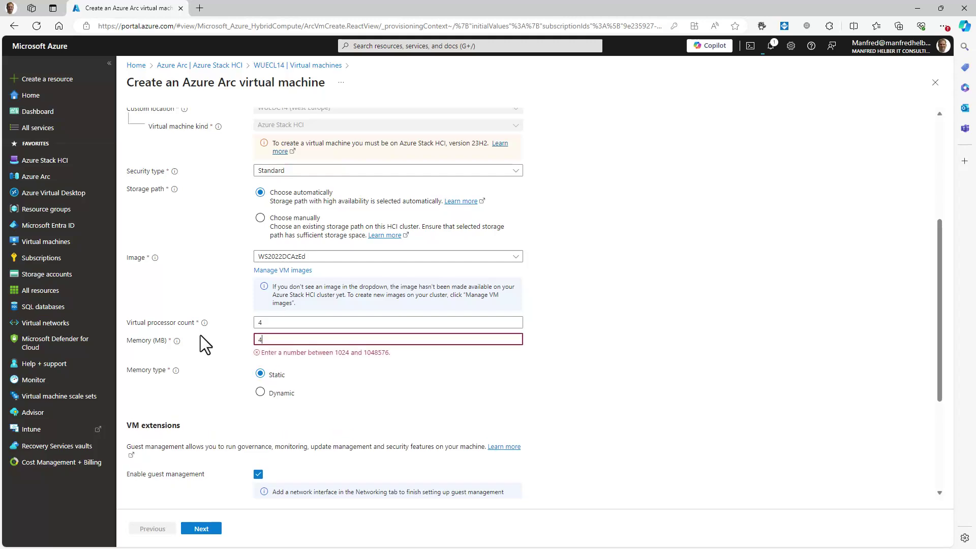
pyautogui.click(261, 363)
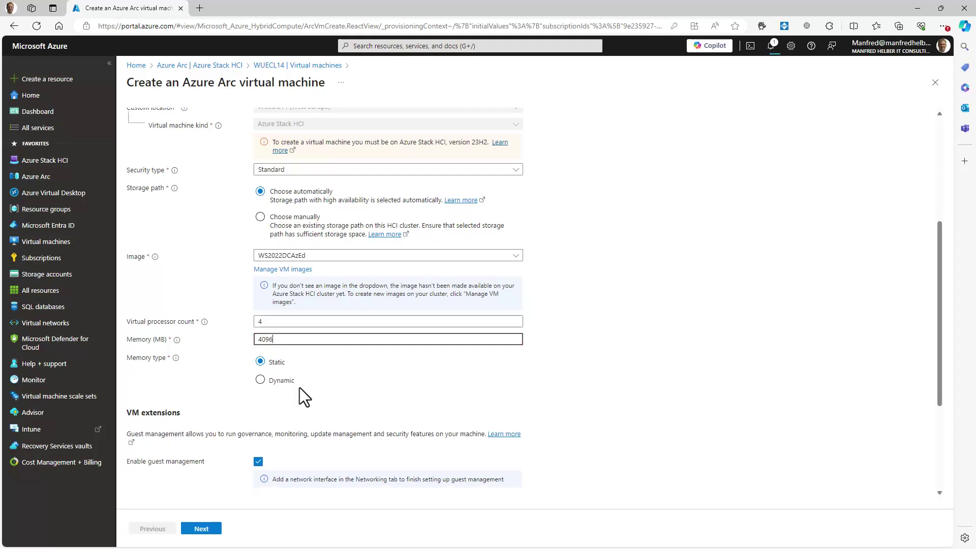
pyautogui.scroll(-3, 281, 379)
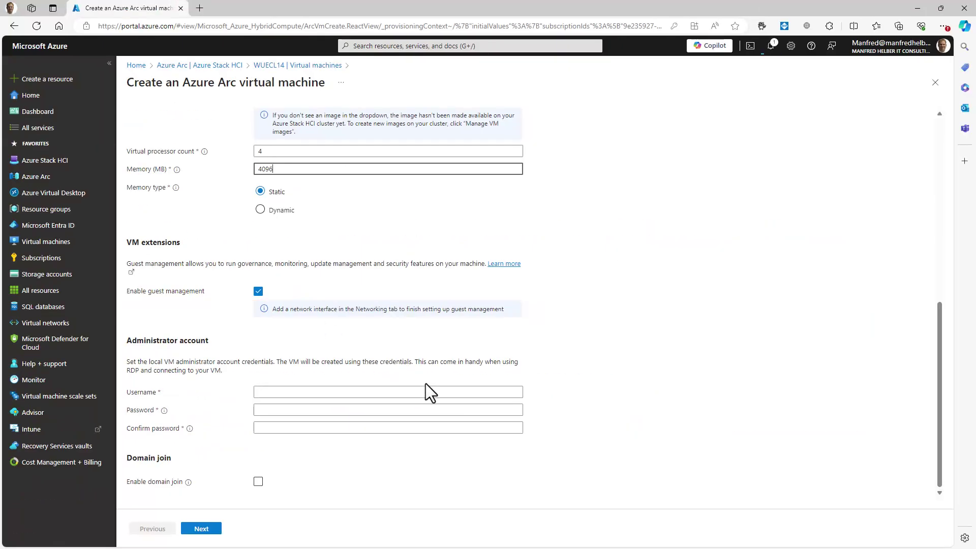
pyautogui.click(330, 390)
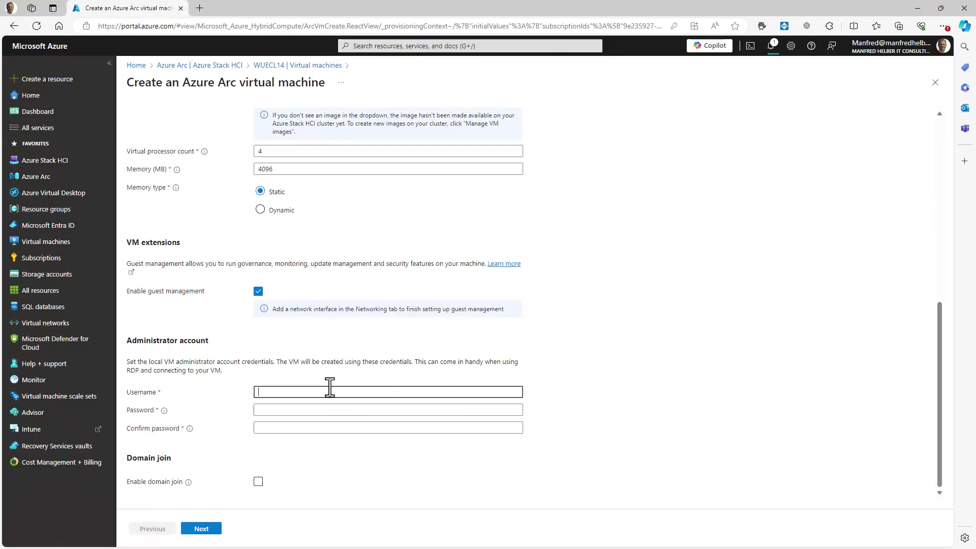
# Enter the local administrator username, password and password confirmation.
pyautogui.write('Manfred')
pyautogui.press('Tab')
pyautogui.write('•••••••••••')
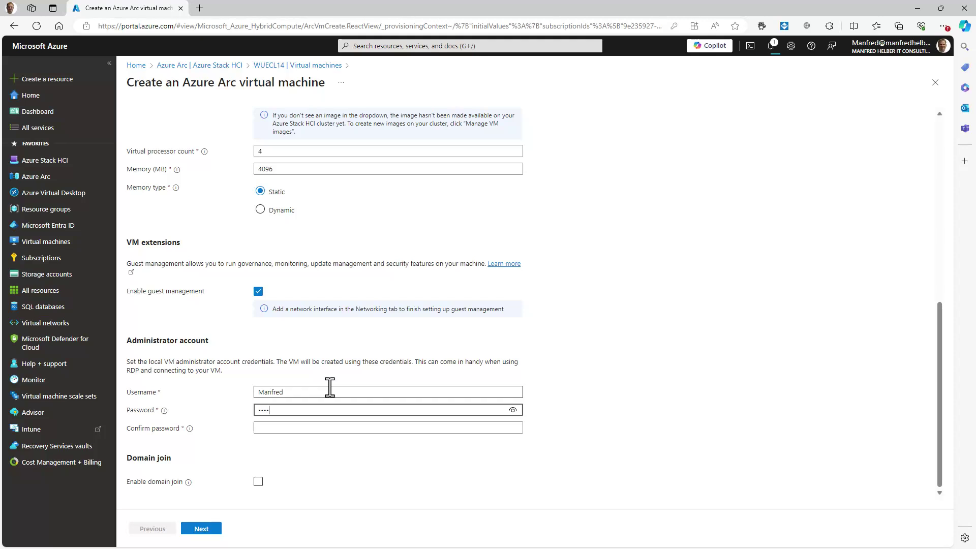
pyautogui.write('••')
pyautogui.press('Tab')
pyautogui.write('•••••••••')
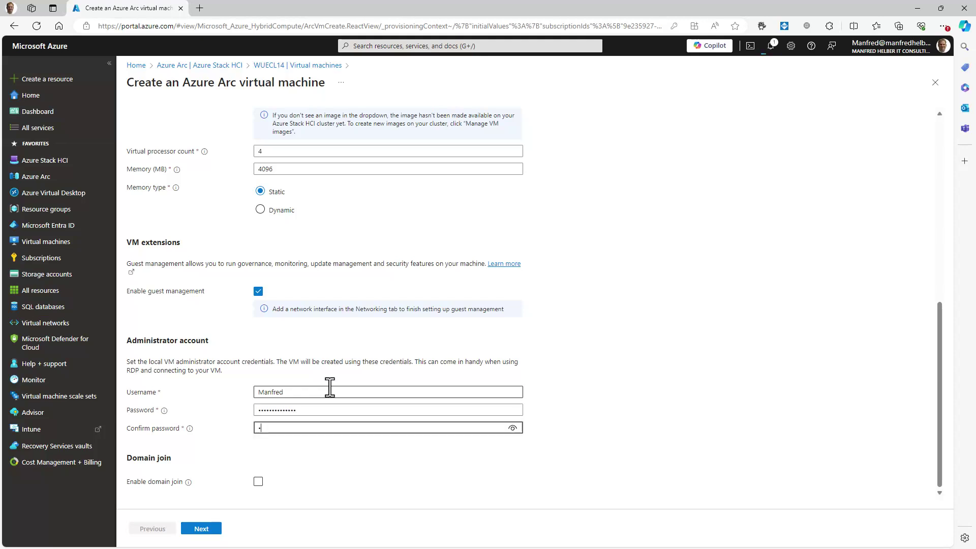
pyautogui.write('•••••')
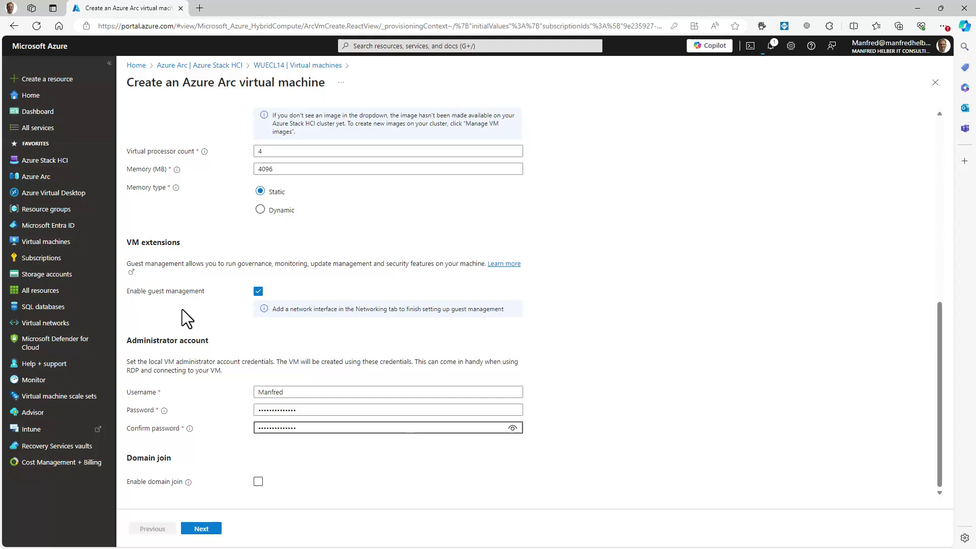
# Enable Active Directory domain join and enter the join account's UPN and password.
pyautogui.click(258, 482)
pyautogui.scroll(-3, 427, 453)
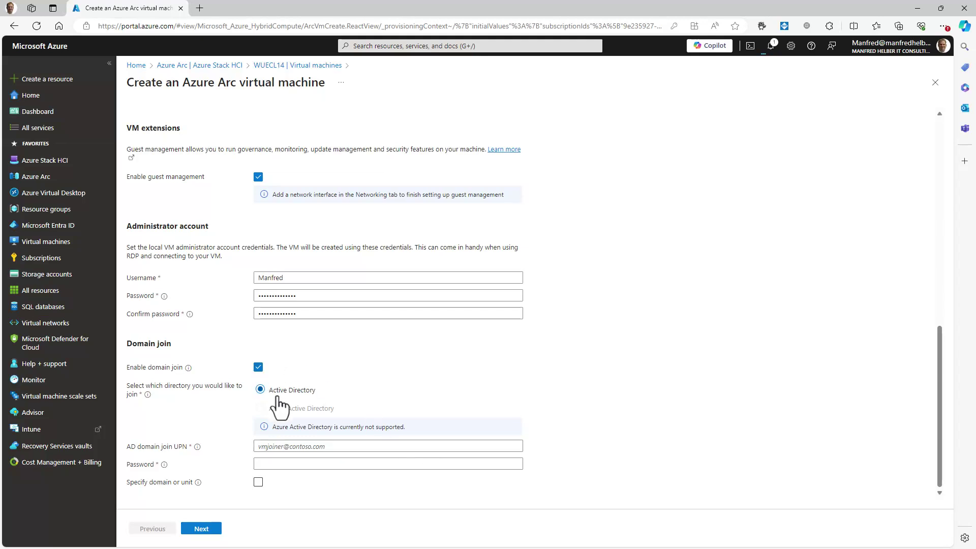
pyautogui.click(341, 447)
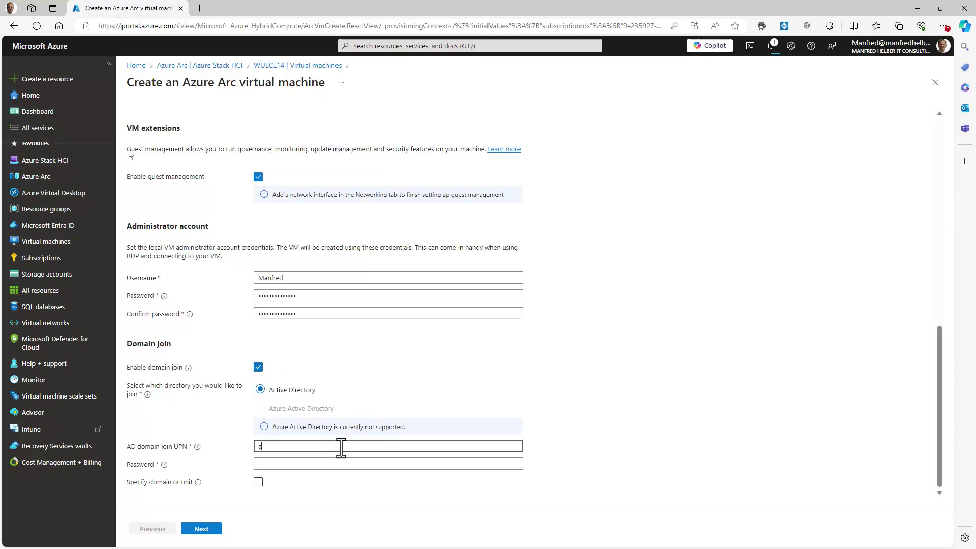
pyautogui.press('Tab')
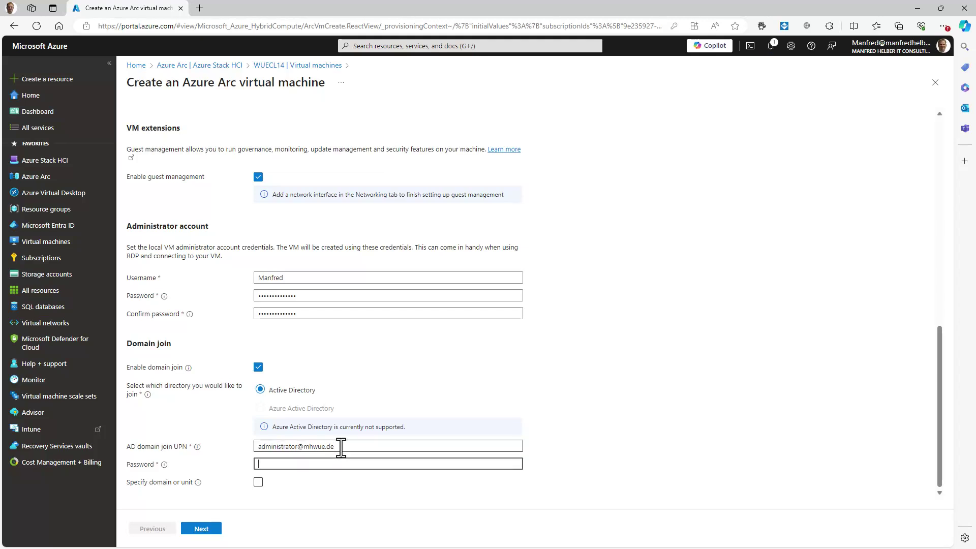
pyautogui.write('•••••••••••••')
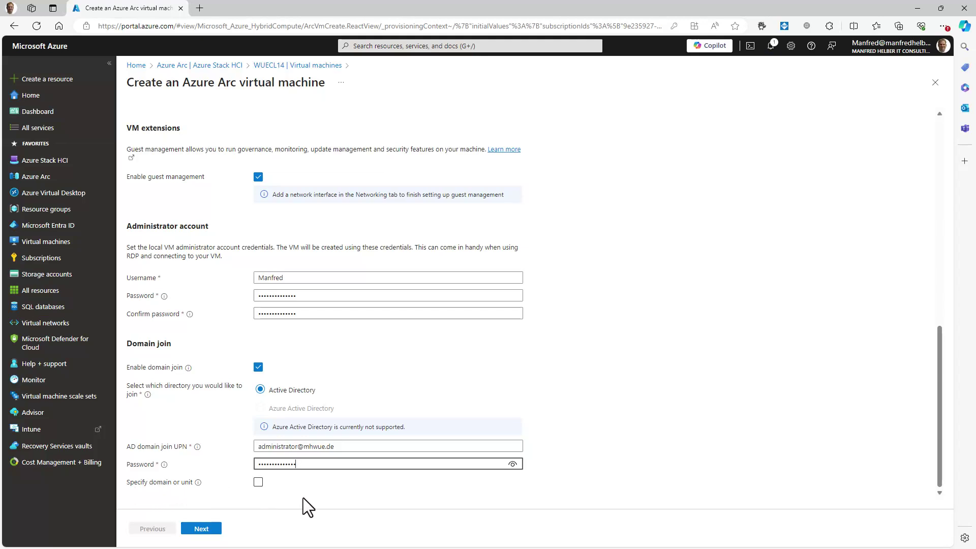
# Correct the VM name from WUECL14WM09 to WUECL14VM09.
pyautogui.scroll(5, 310, 416)
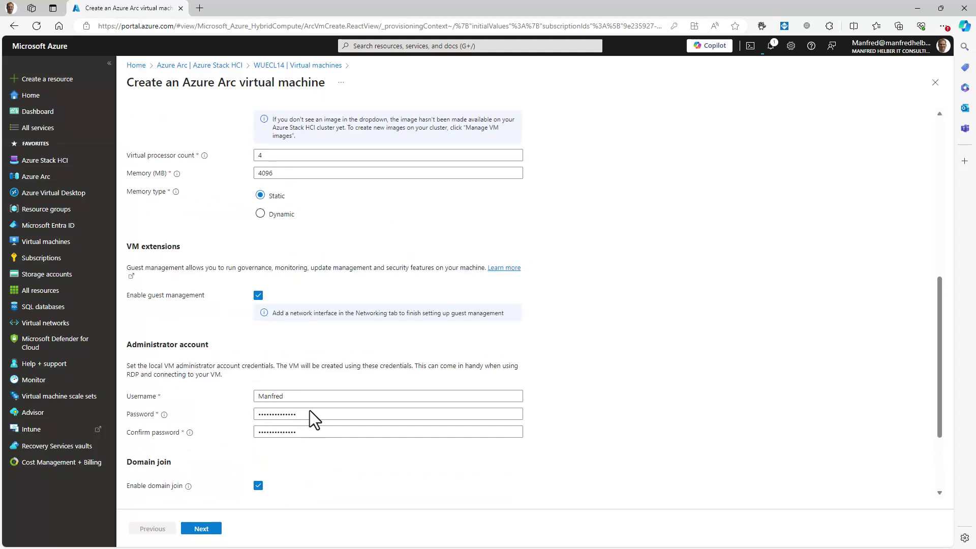
pyautogui.scroll(2, 310, 410)
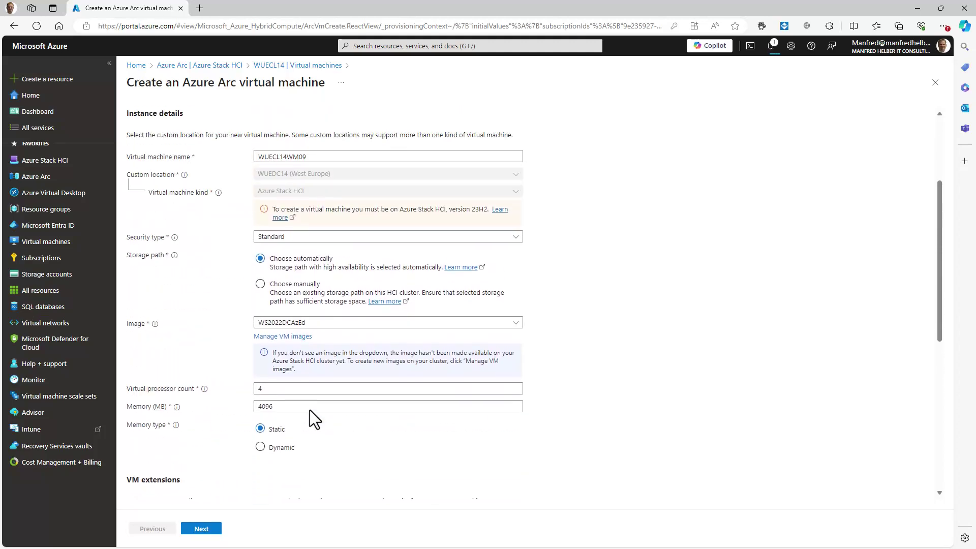
pyautogui.click(293, 156)
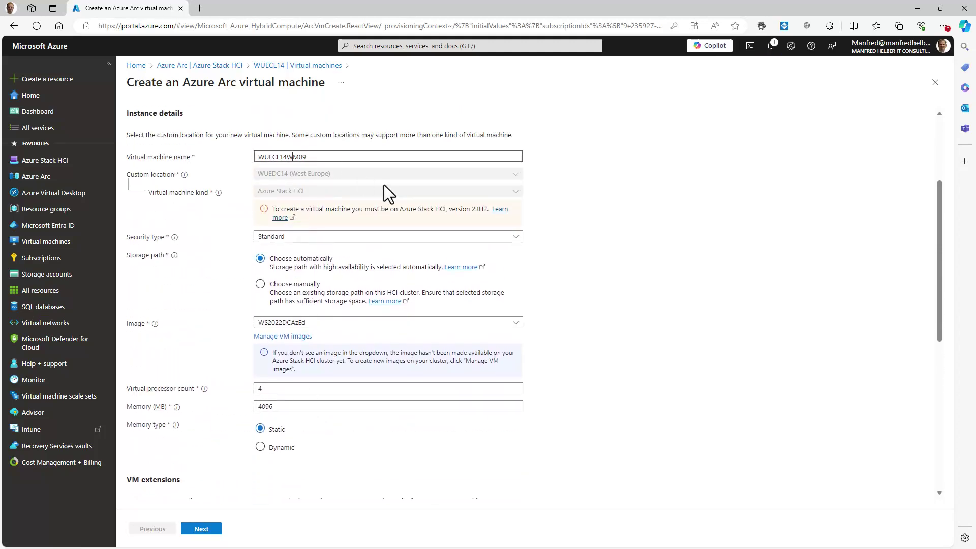
pyautogui.press('BackSpace')
pyautogui.write('V')
pyautogui.scroll(-1, 399, 265)
pyautogui.scroll(-5, 398, 265)
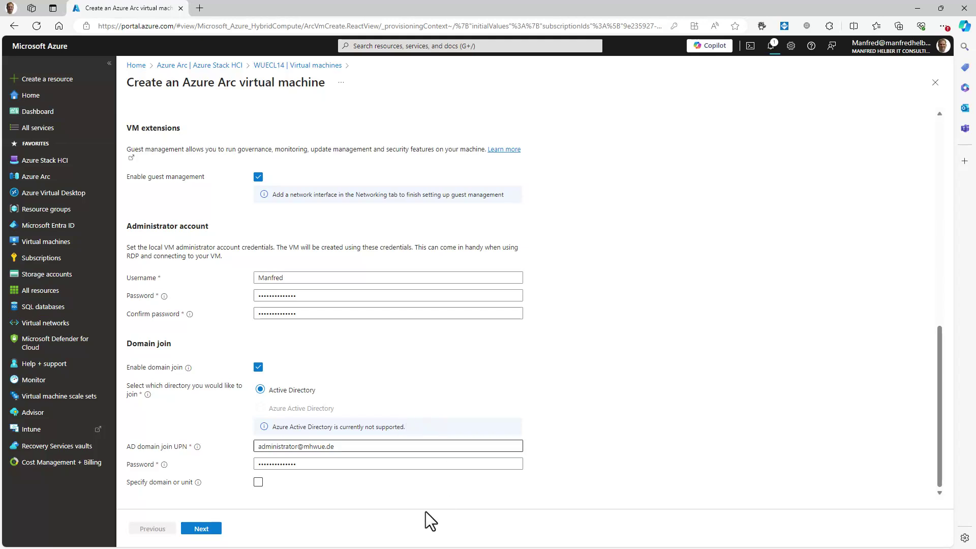
pyautogui.click(200, 531)
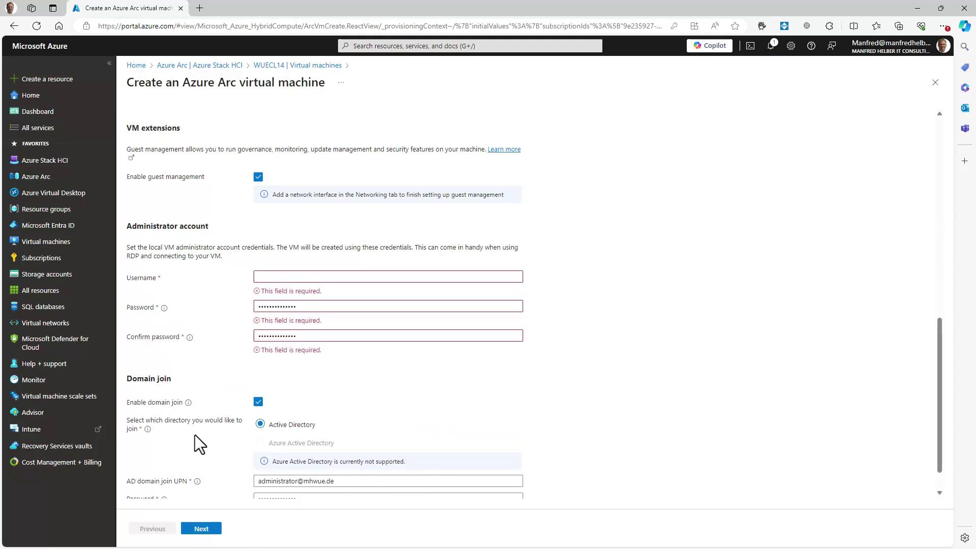
# Re-enter the cleared administrator username, password and password confirmation, then continue to Disks.
pyautogui.click(303, 277)
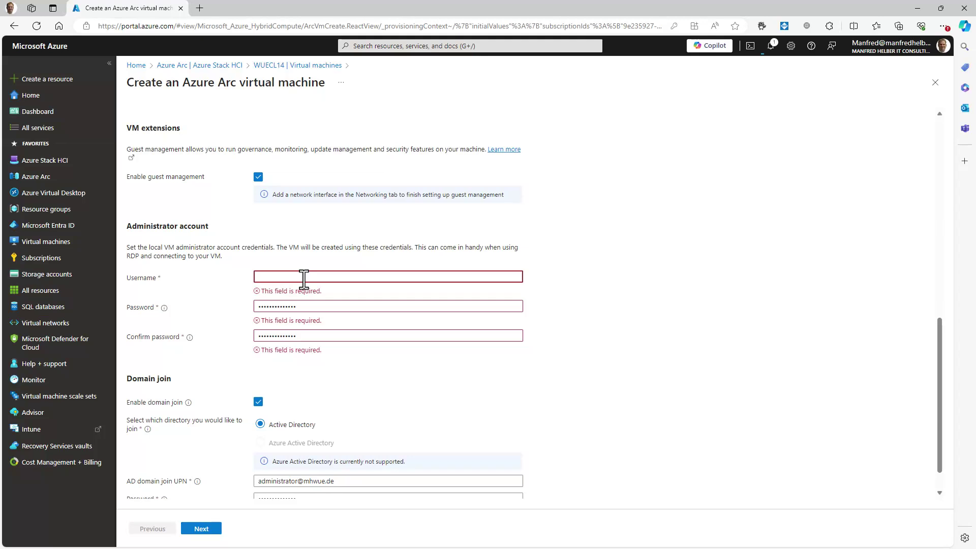
pyautogui.write('Manfred')
pyautogui.scroll(-1, 559, 315)
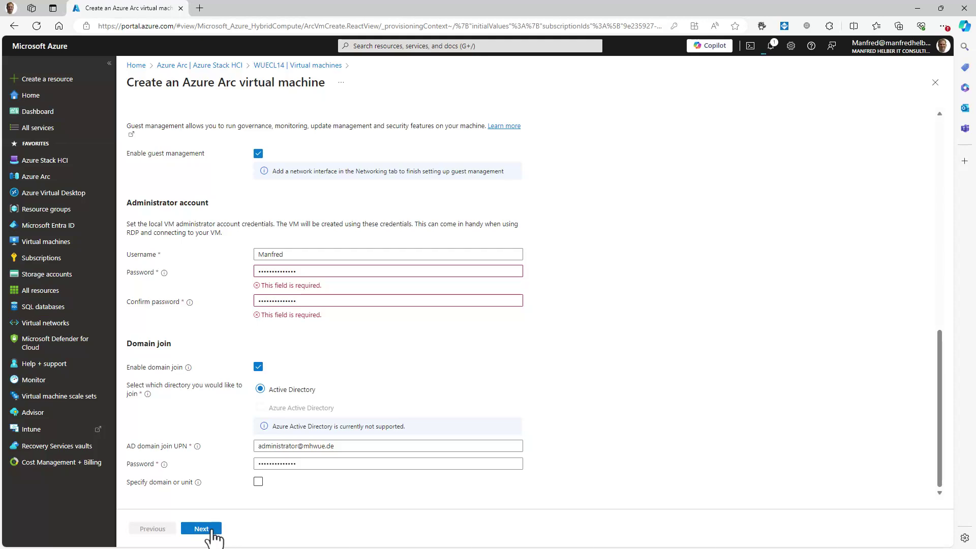
pyautogui.click(337, 272)
pyautogui.hotkey('ctrl', 'a')
pyautogui.write('*************')
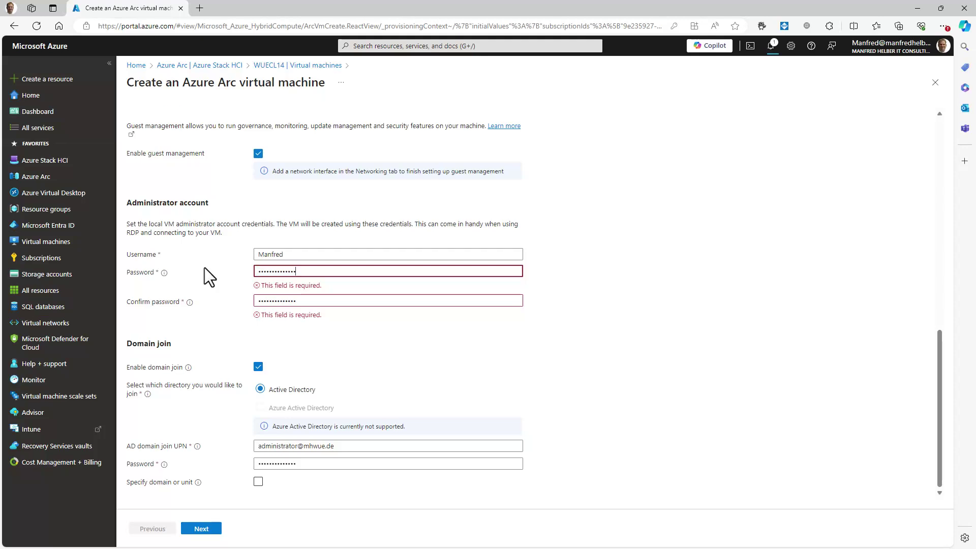
pyautogui.press('Tab')
pyautogui.write('**********')
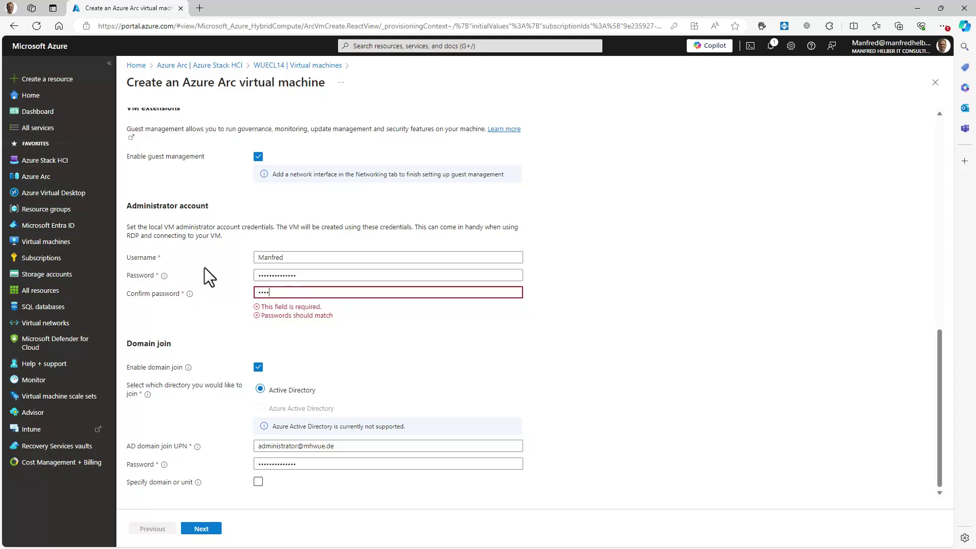
pyautogui.write('****')
pyautogui.click(442, 344)
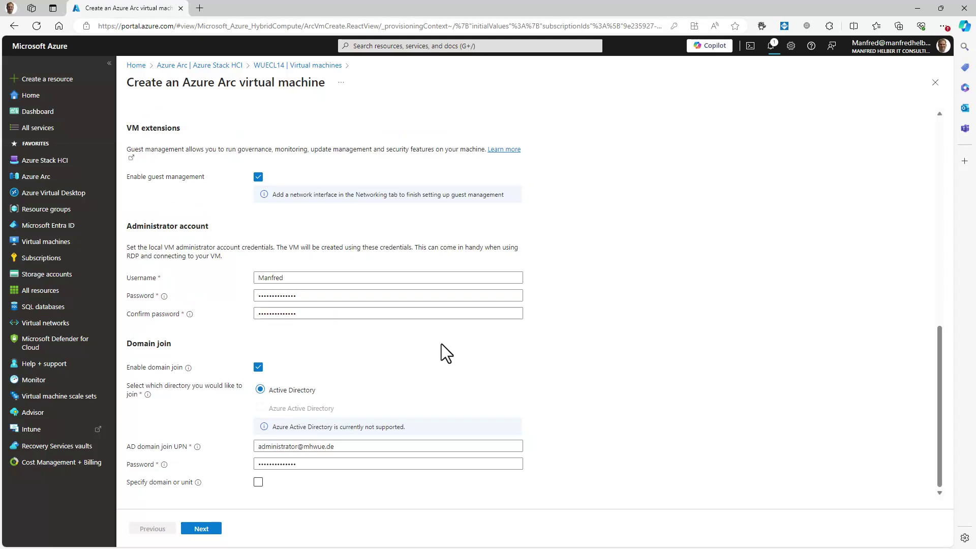
pyautogui.click(206, 528)
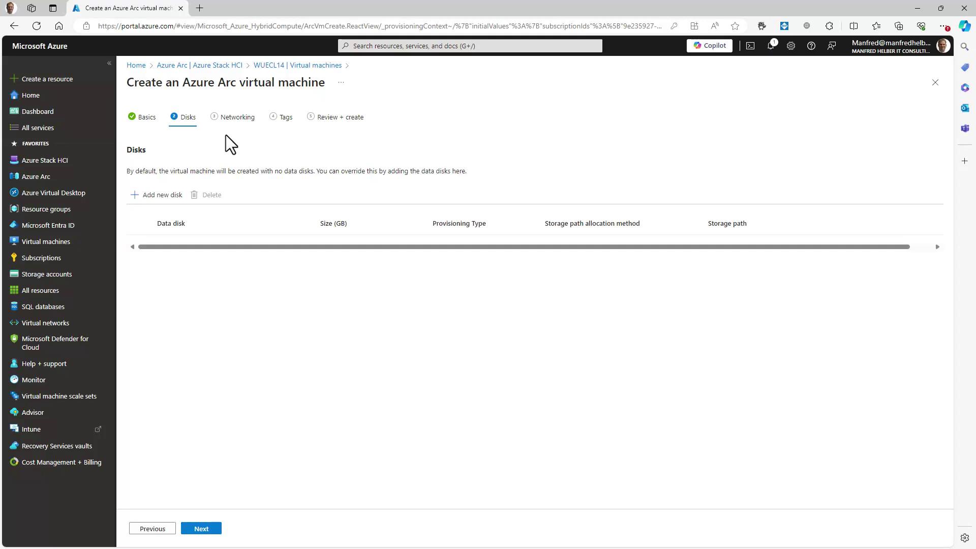
# Skip data disks and add network interface WUECL14VM09-NIC01 on network WUECL14-LN01.
pyautogui.click(202, 531)
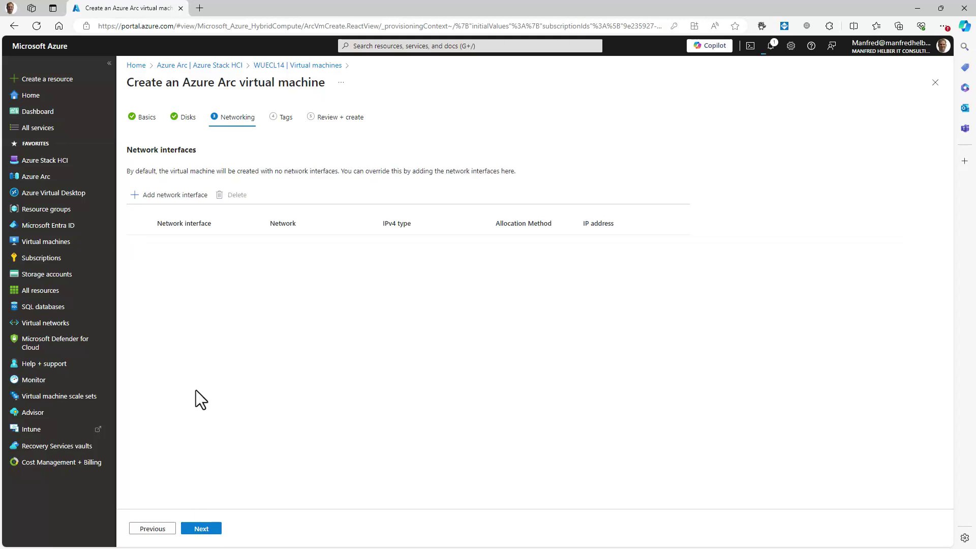
pyautogui.click(178, 196)
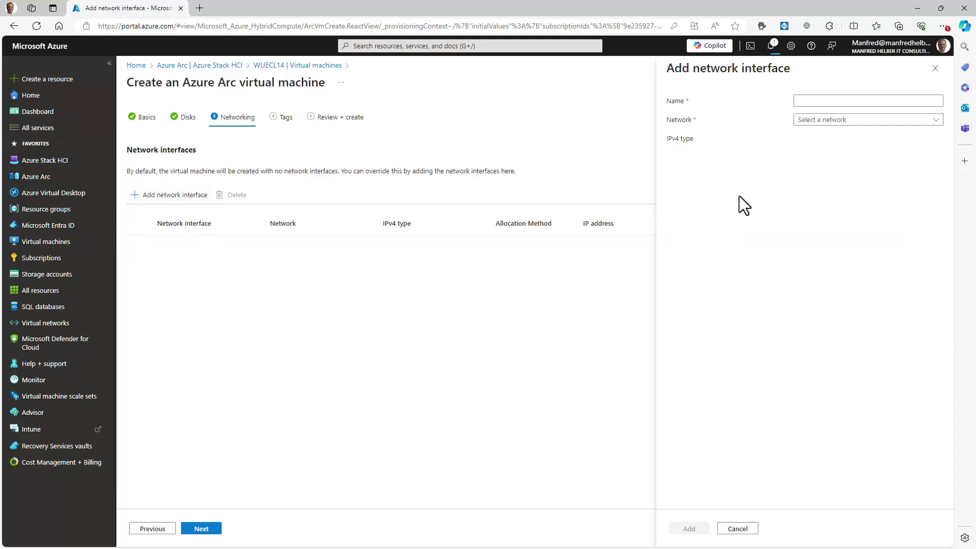
pyautogui.click(807, 101)
pyautogui.write('W')
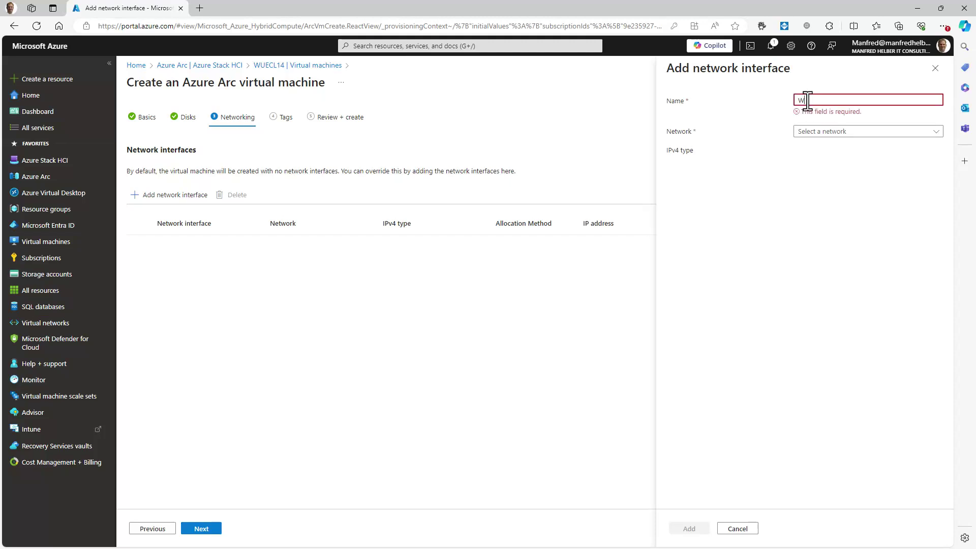
pyautogui.write('UECL14-')
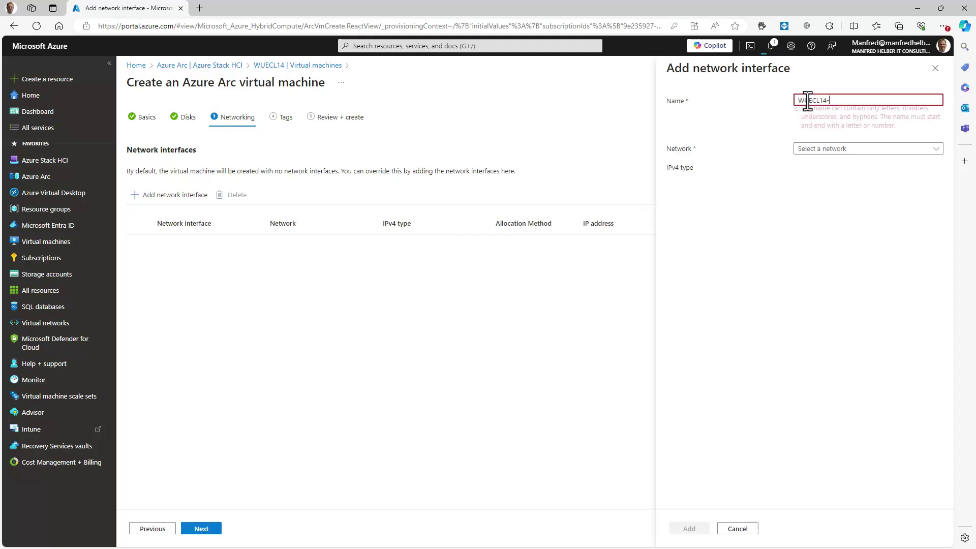
pyautogui.press('BackSpace')
pyautogui.write('VM09')
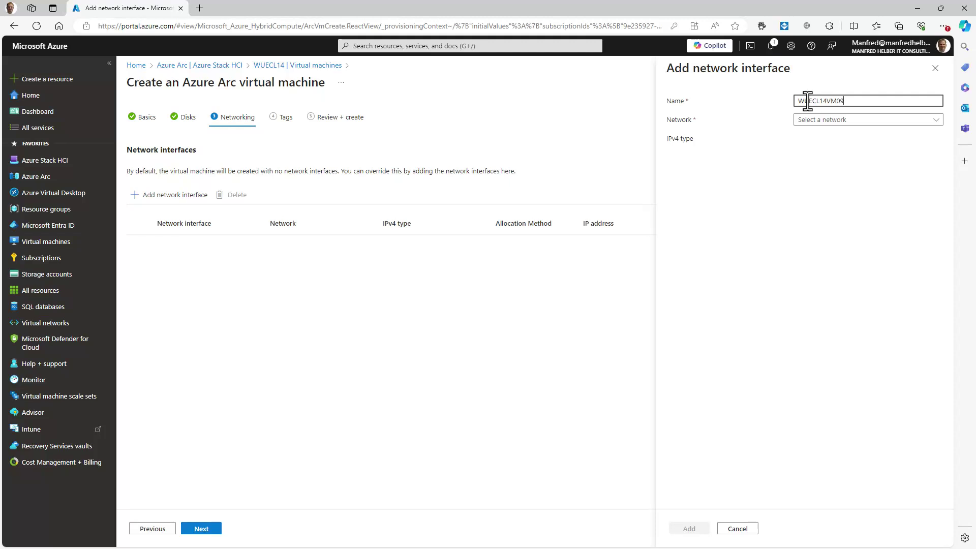
pyautogui.write('-NIC02')
pyautogui.press('BackSpace')
pyautogui.write('1')
pyautogui.click(862, 122)
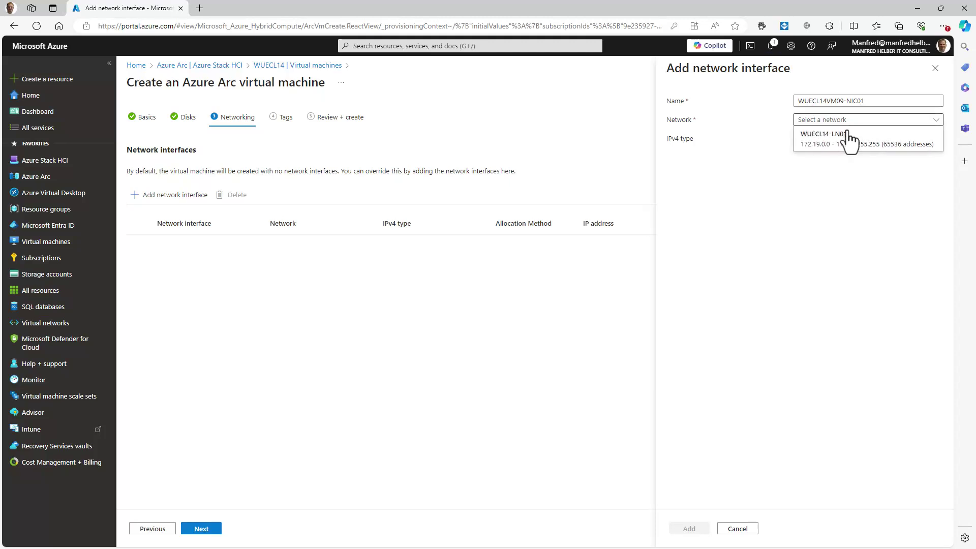
pyautogui.click(848, 137)
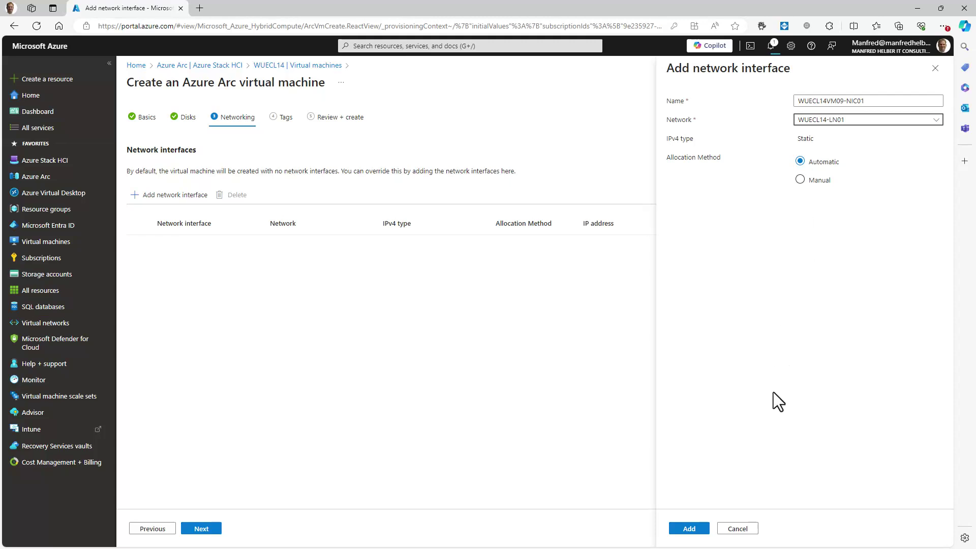
pyautogui.click(690, 528)
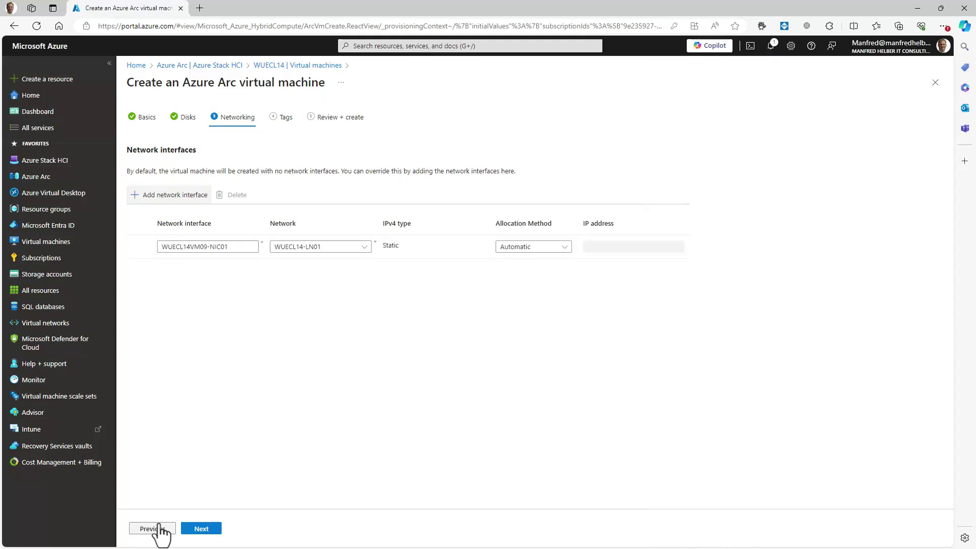
# Skip tags and submit the VM from the review summary.
pyautogui.click(201, 528)
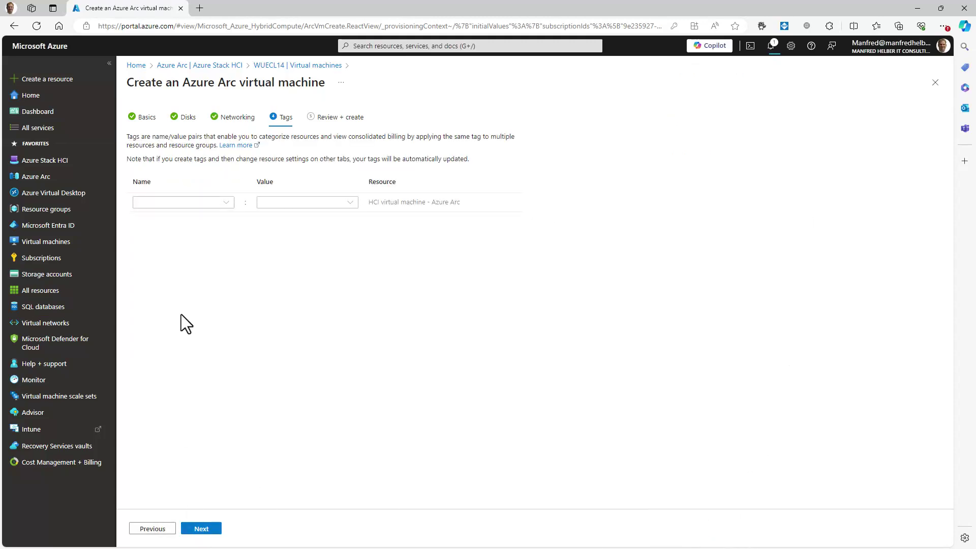
pyautogui.click(202, 530)
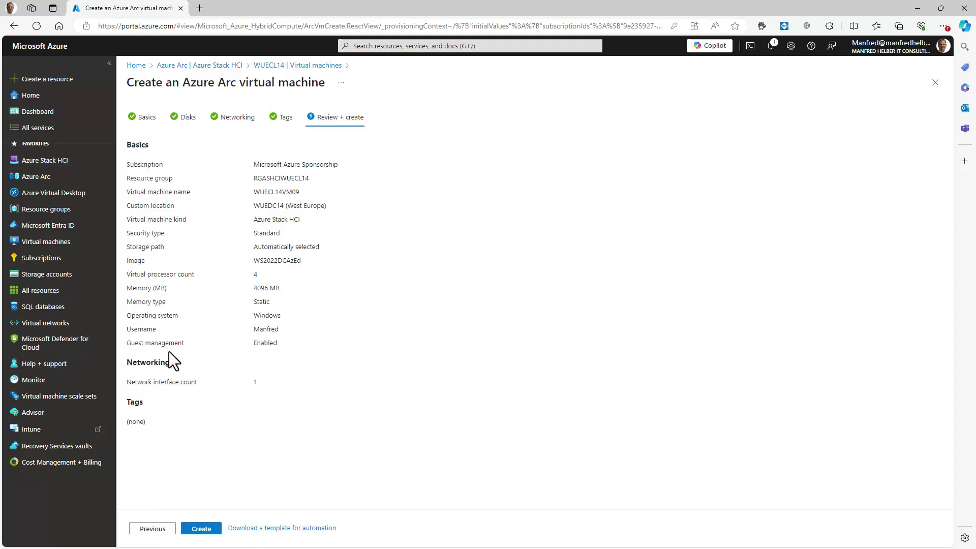
pyautogui.click(201, 529)
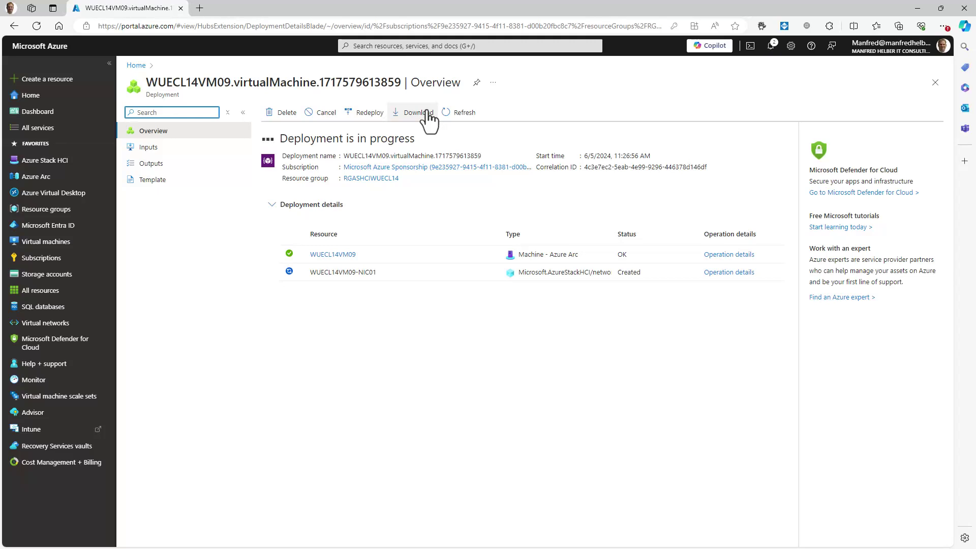
# Navigate from Azure Stack HCI to the WUECL14 cluster's Virtual machines list.
pyautogui.click(45, 160)
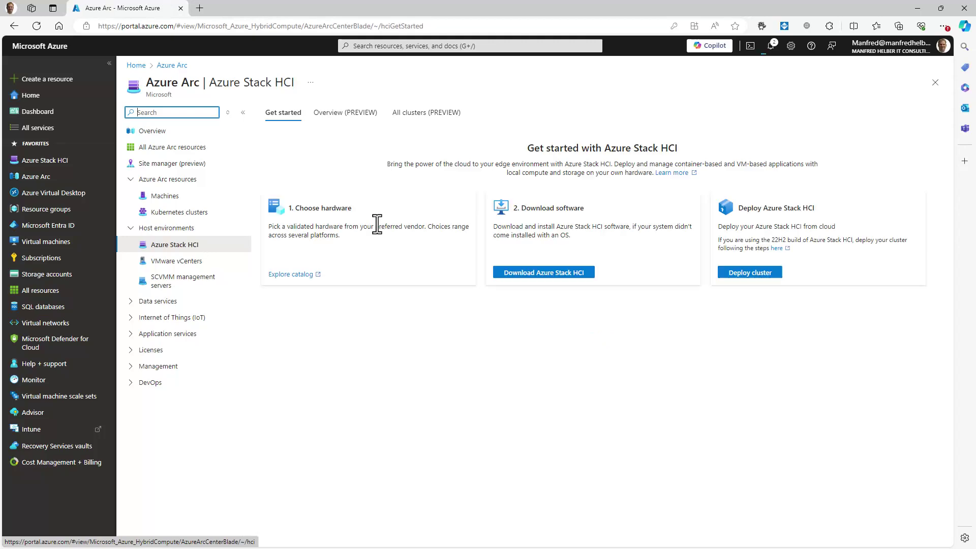
pyautogui.click(450, 114)
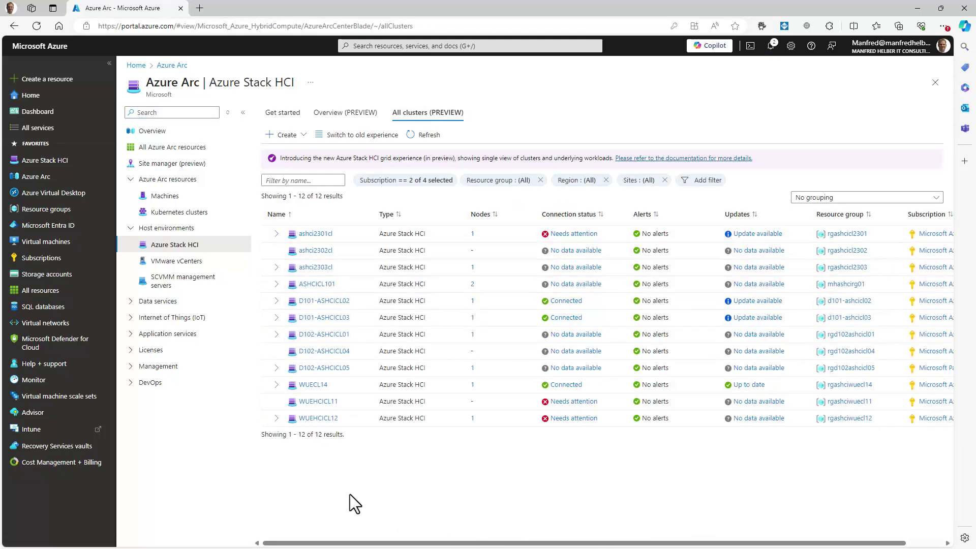
pyautogui.click(308, 385)
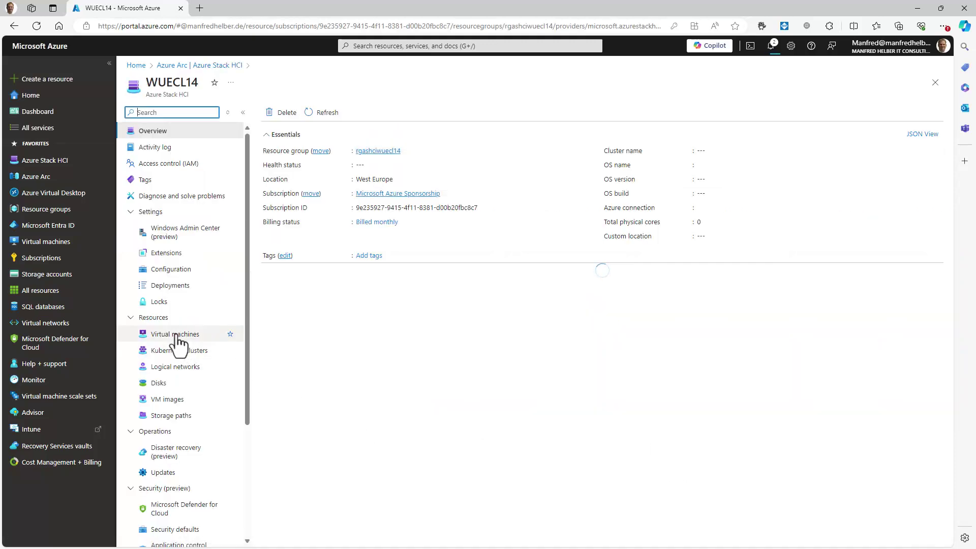
pyautogui.click(175, 336)
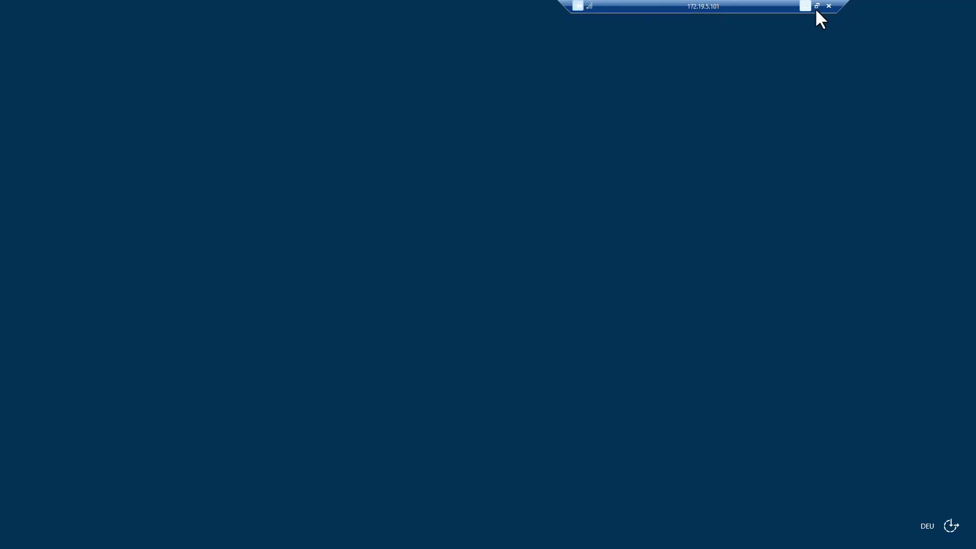
# Move the 172.19.5.101 RDP window aside and maximize the 172.19.43.1 session.
pyautogui.click(816, 7)
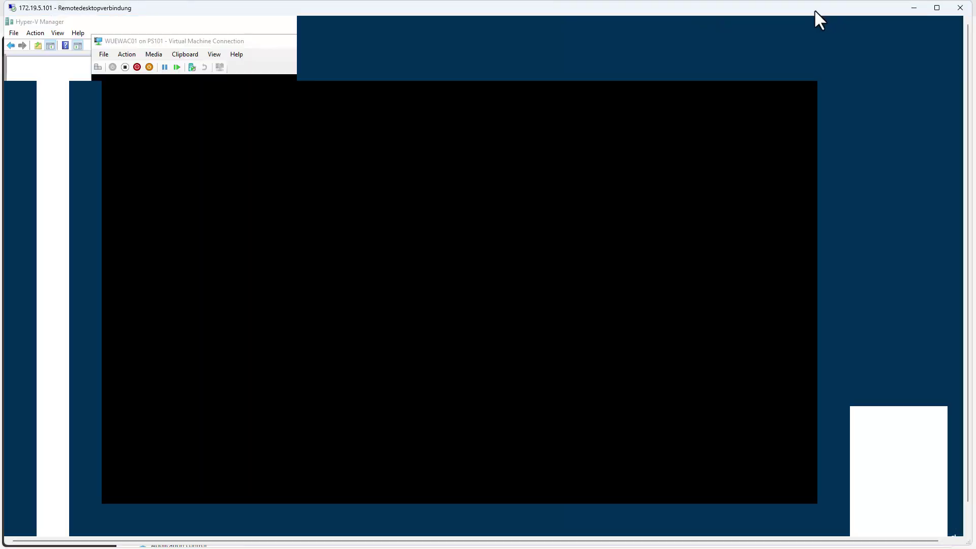
pyautogui.moveTo(599, 17)
pyautogui.mouseDown()
pyautogui.moveTo(113, 165)
pyautogui.moveTo(0, 173)
pyautogui.mouseUp()
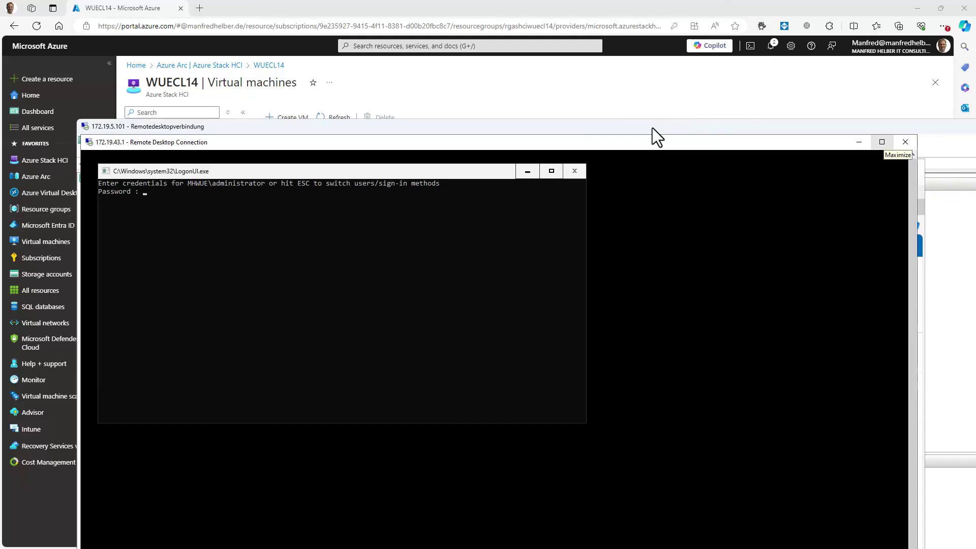
pyautogui.doubleClick(652, 129)
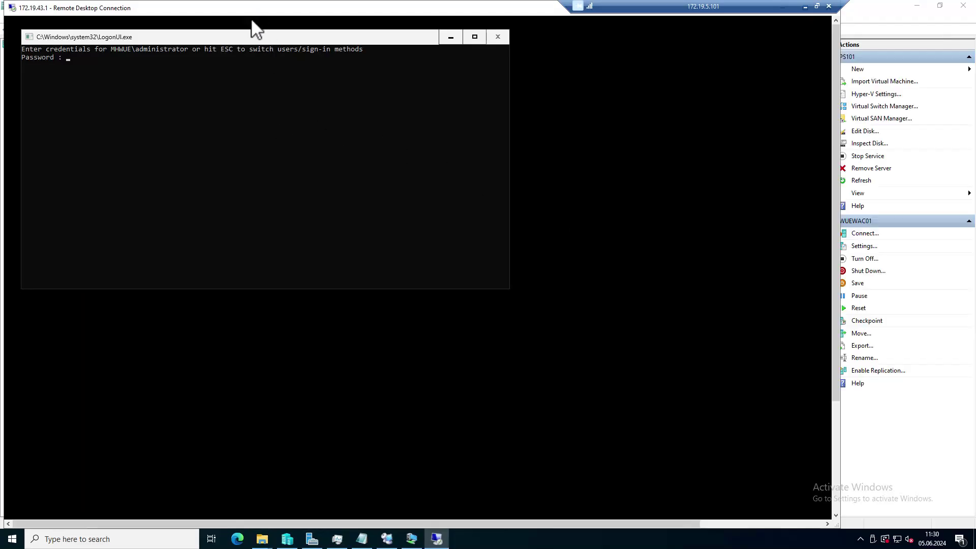
# Sign in to WUEPS43 as administrator, reposition the sconfig window, and minimize the RDP session.
pyautogui.moveTo(264, 38); pyautogui.dragTo(450, 91)
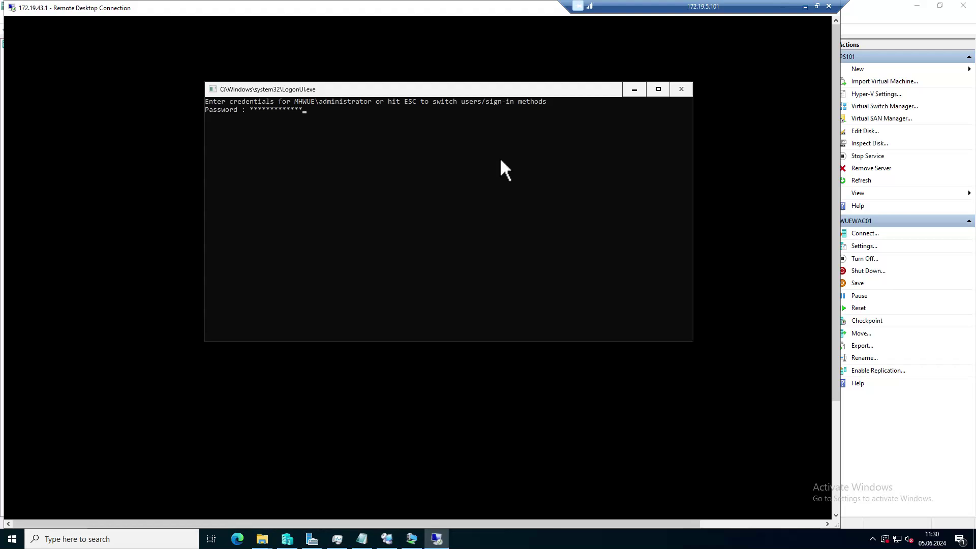
pyautogui.press('Return')
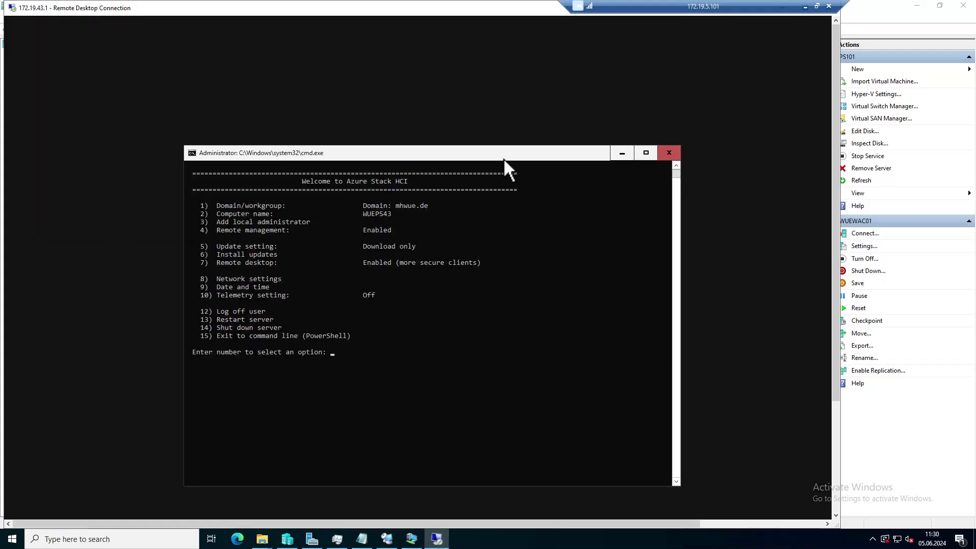
pyautogui.moveTo(503, 158); pyautogui.dragTo(502, 136)
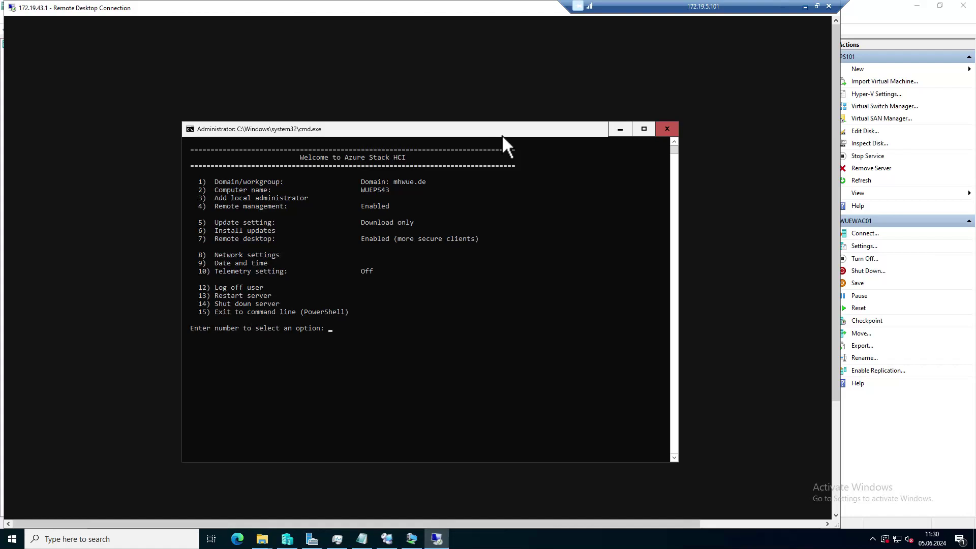
pyautogui.moveTo(426, 133); pyautogui.dragTo(415, 71)
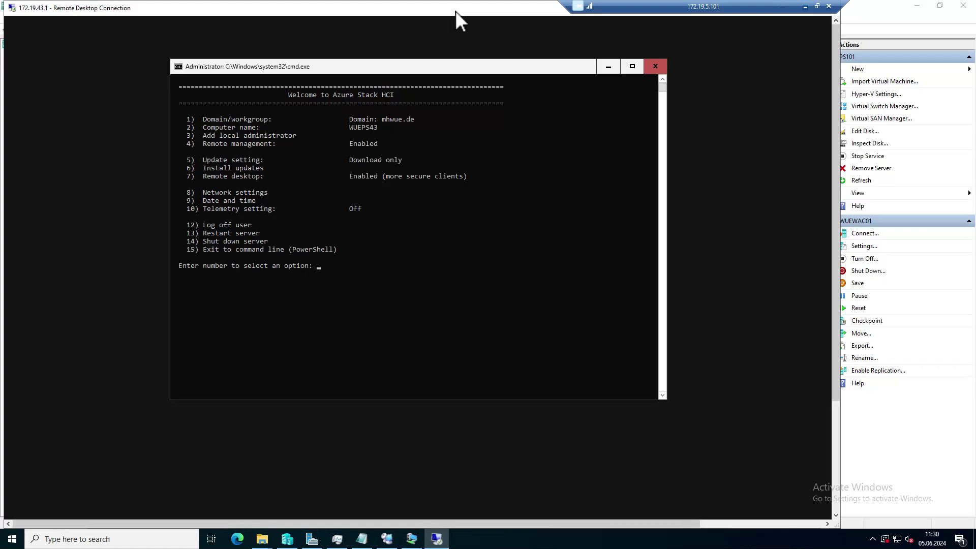
pyautogui.moveTo(455, 10); pyautogui.dragTo(479, 78)
pyautogui.click(802, 75)
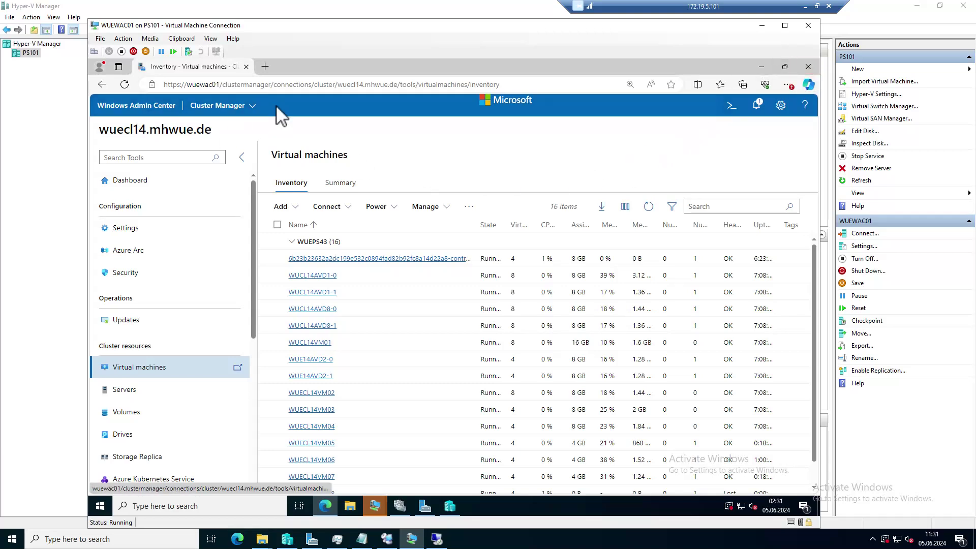
# Refresh the wuecl14.mhwue.de VM inventory to show VM08 and VM09, then switch to Failover Cluster Manager.
pyautogui.moveTo(101, 135); pyautogui.dragTo(217, 136)
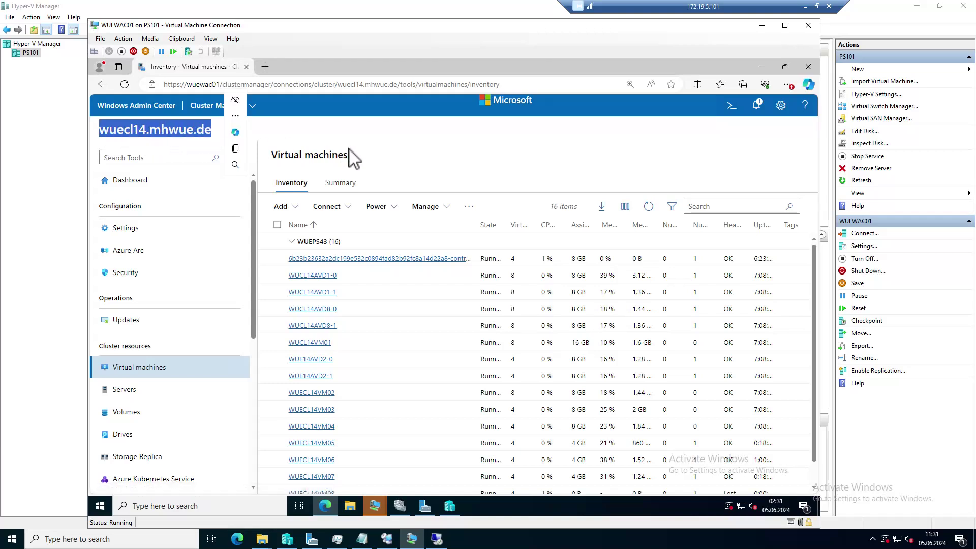
pyautogui.click(657, 213)
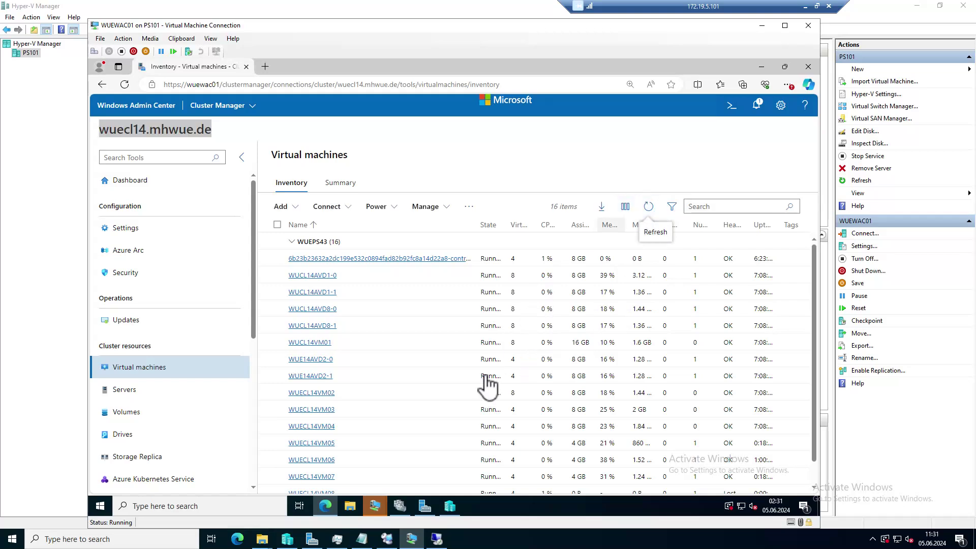
pyautogui.scroll(-1, 486, 385)
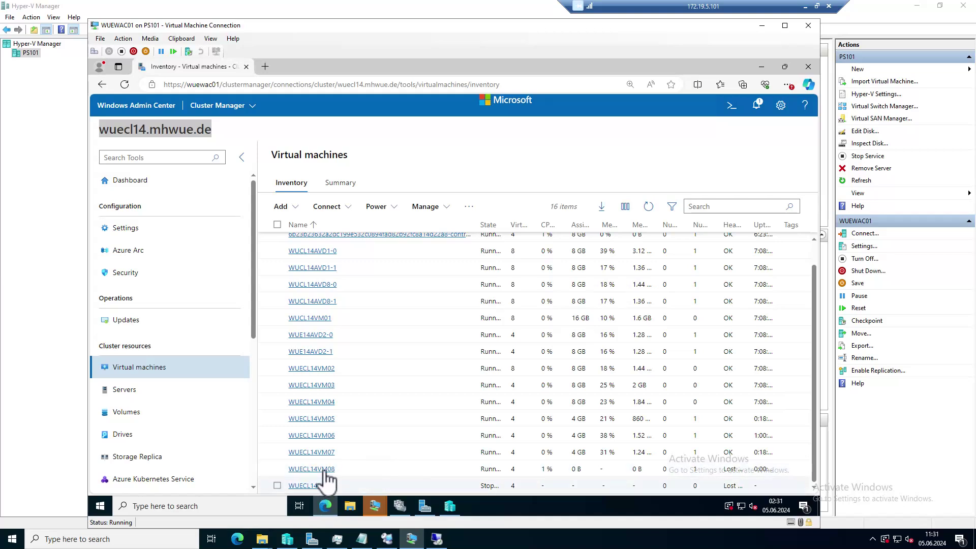
pyautogui.click(399, 505)
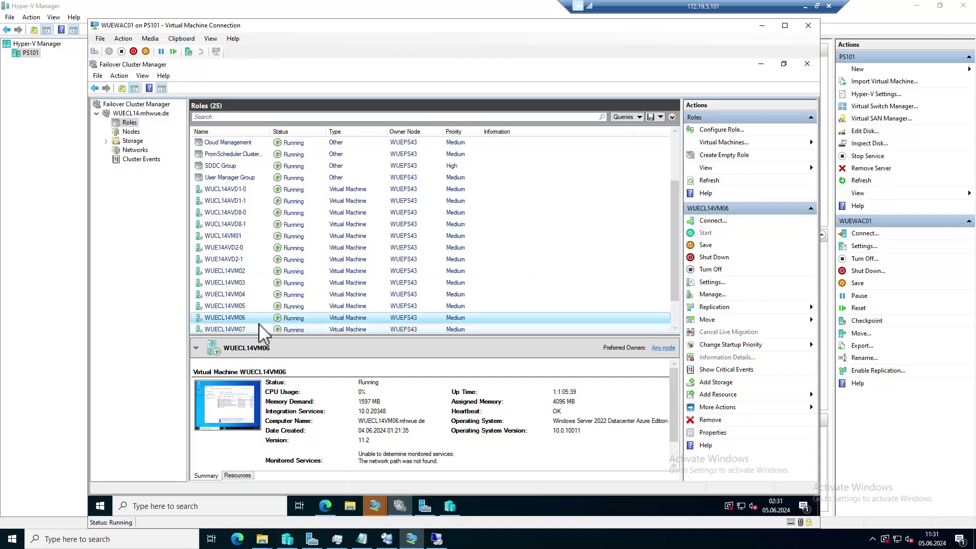
# Check the role details of WUECL14VM08 and WUECL14VM09.
pyautogui.scroll(-1, 255, 319)
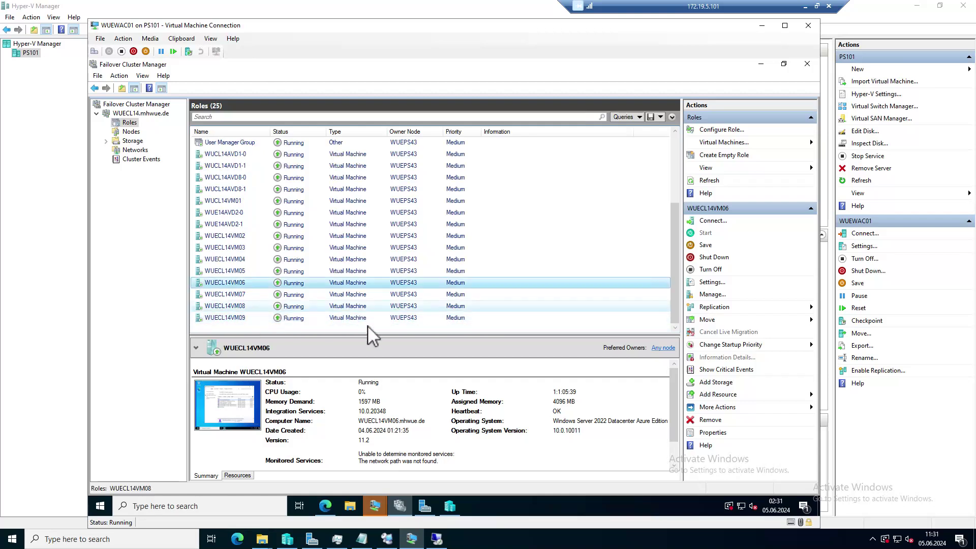
pyautogui.click(366, 306)
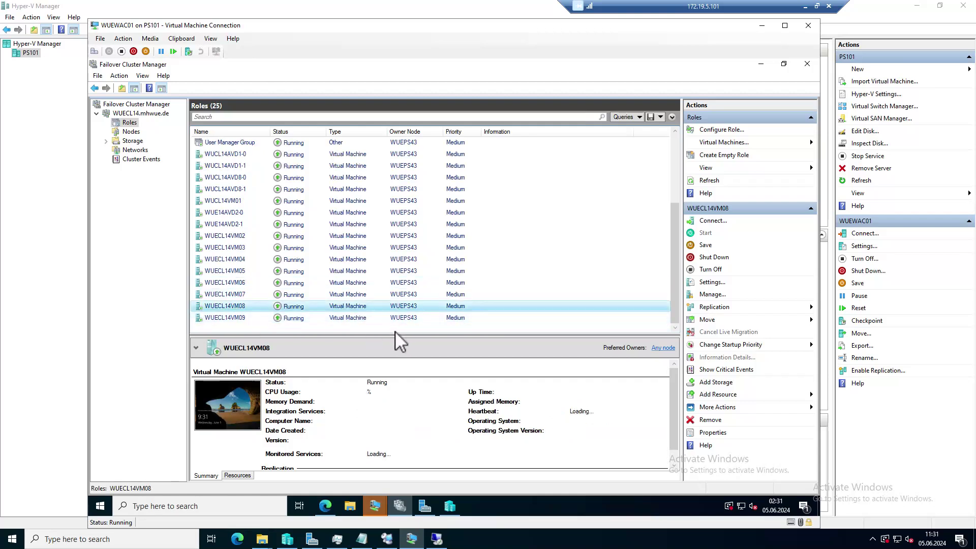
pyautogui.click(298, 318)
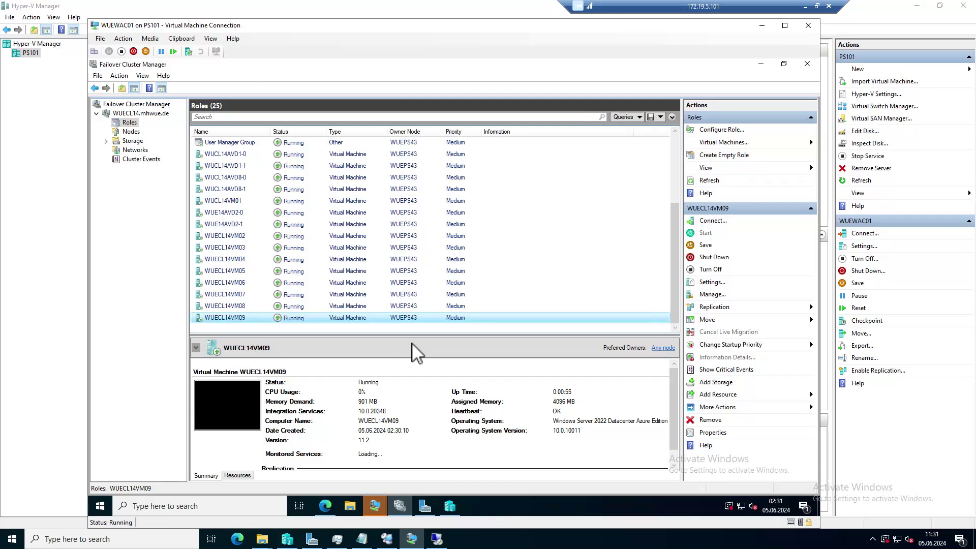
# Select WUECL14VM04 after VM05 and open its Settings dialog.
pyautogui.click(222, 271)
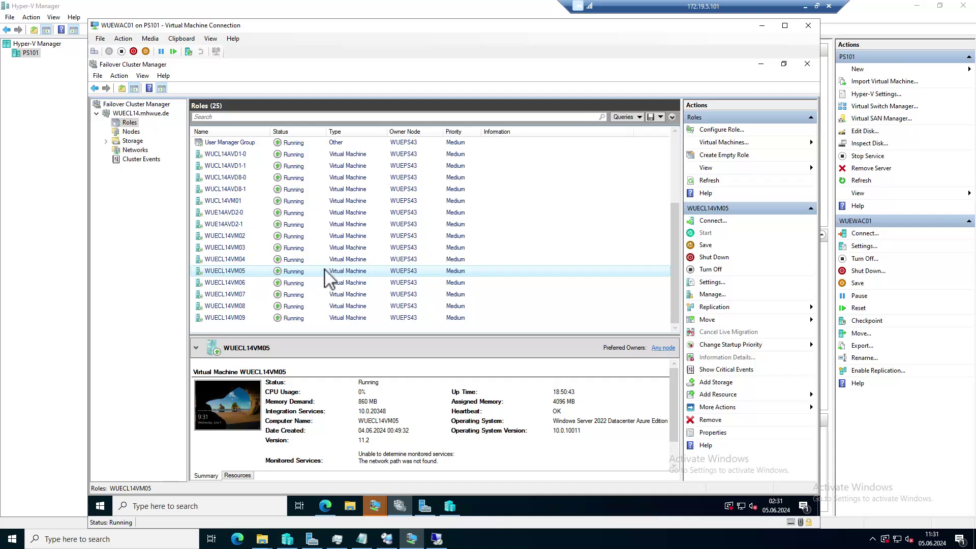
pyautogui.click(240, 260)
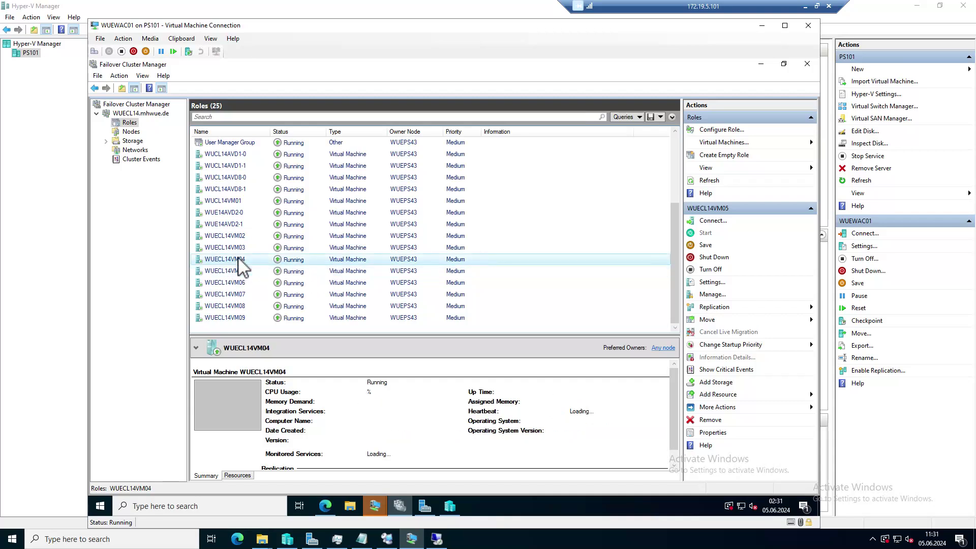
pyautogui.rightClick(240, 259)
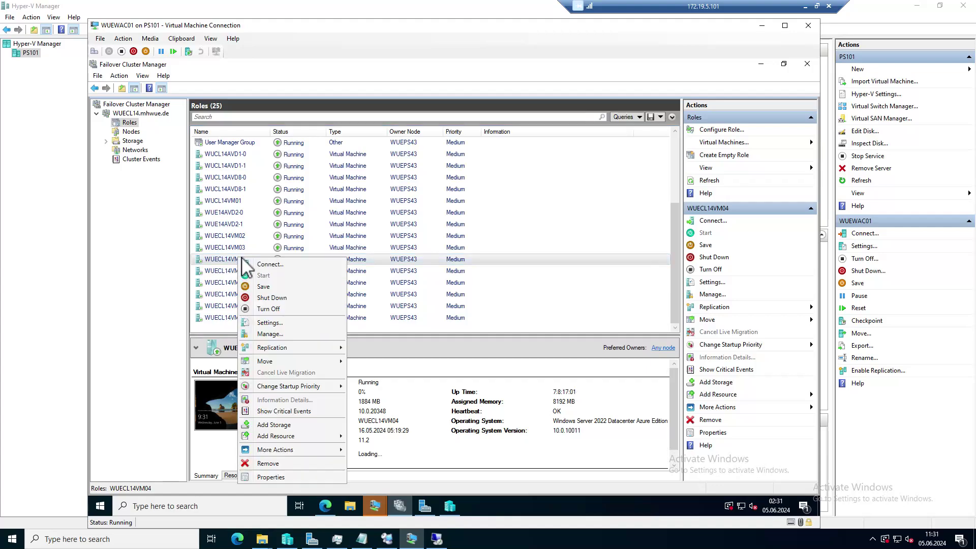
pyautogui.click(277, 323)
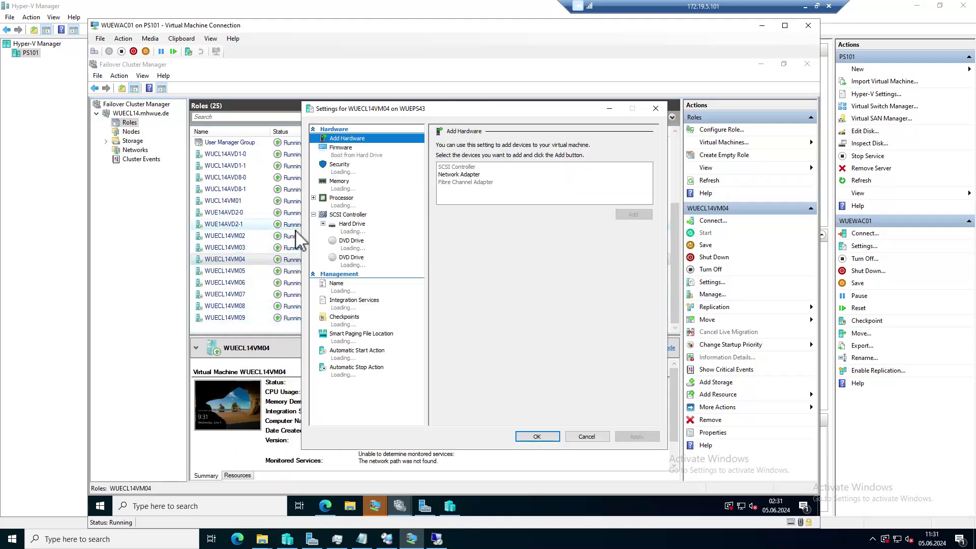
pyautogui.click(337, 184)
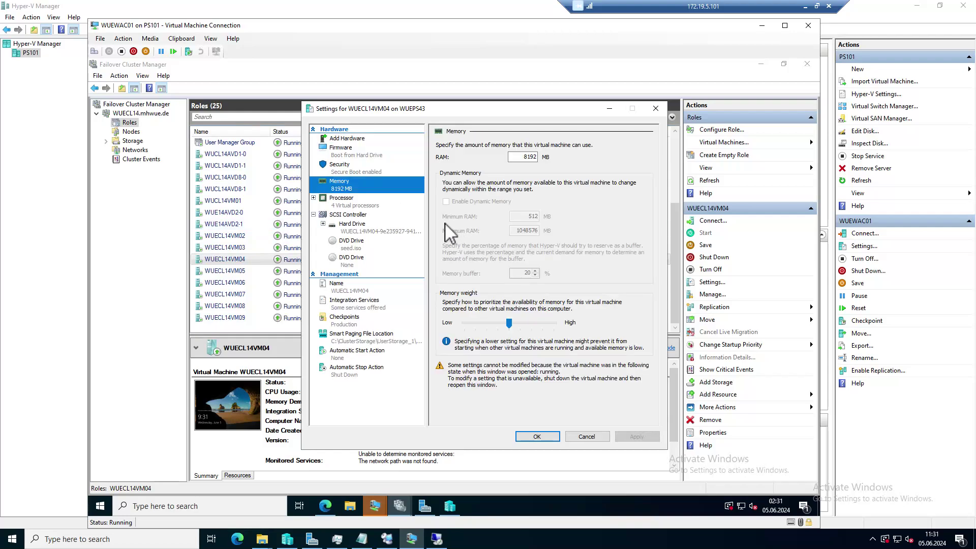
pyautogui.click(355, 204)
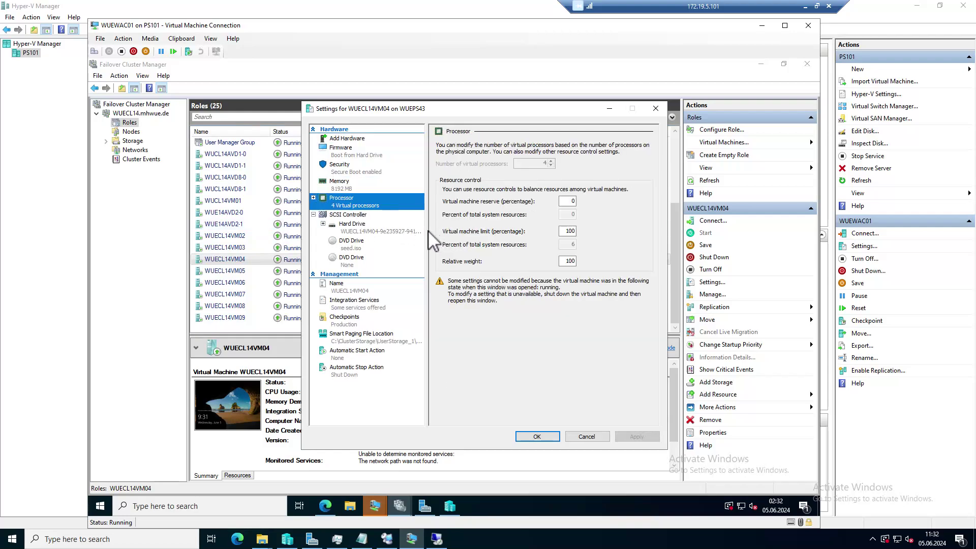
pyautogui.click(358, 230)
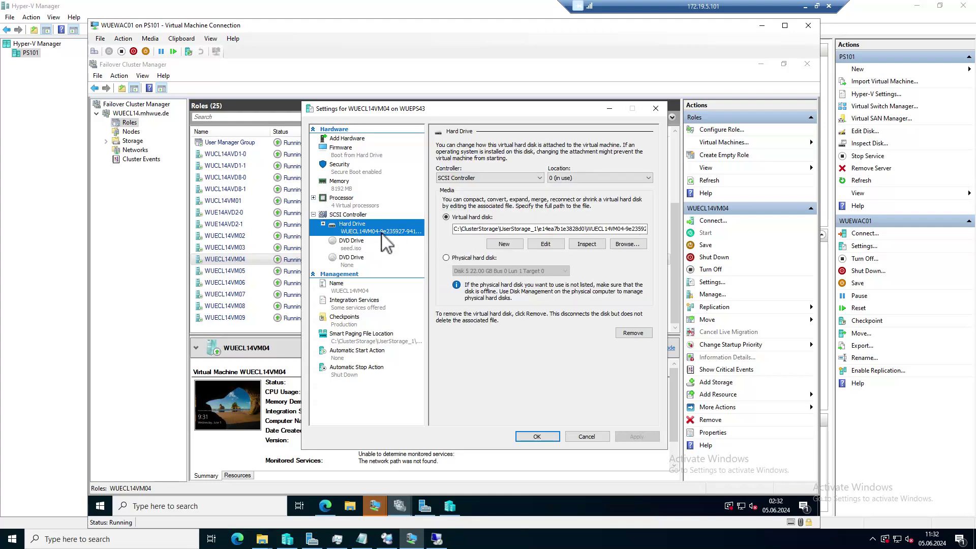
pyautogui.moveTo(470, 110); pyautogui.dragTo(366, 112)
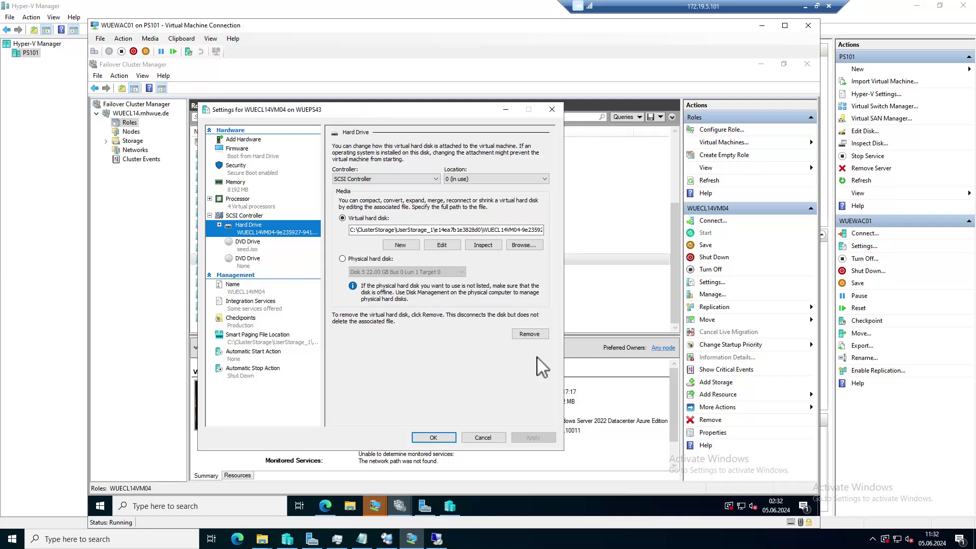
pyautogui.click(482, 438)
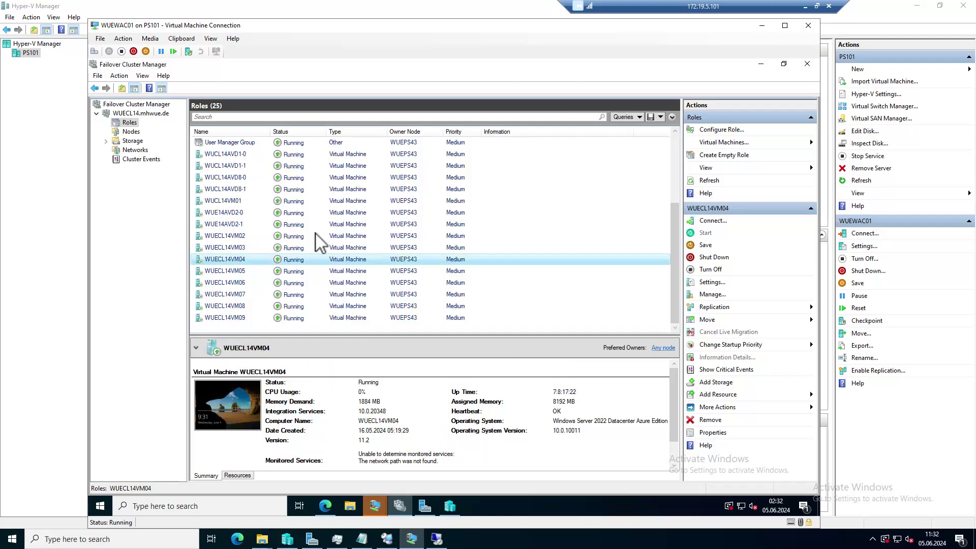
pyautogui.moveTo(279, 27); pyautogui.dragTo(366, 43)
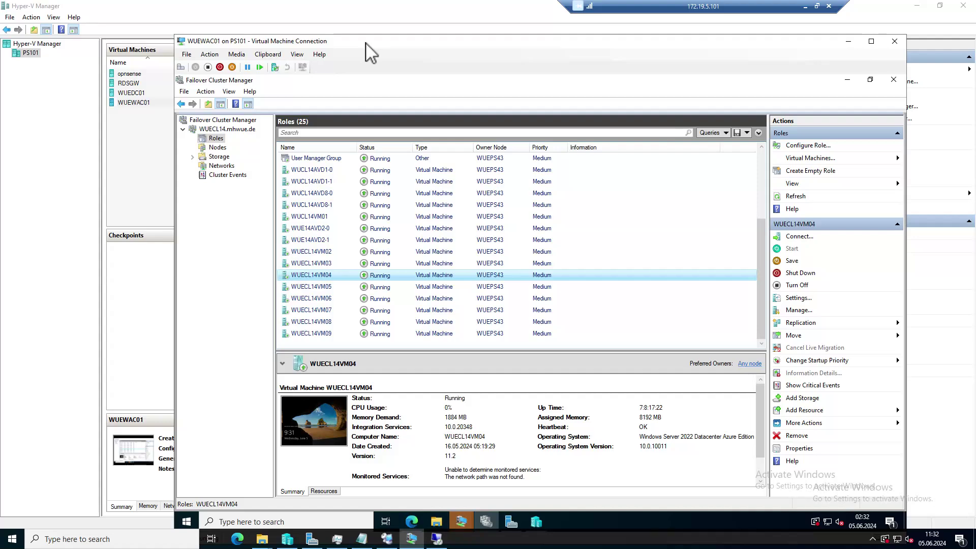
pyautogui.moveTo(366, 43); pyautogui.dragTo(266, 17)
pyautogui.click(308, 497)
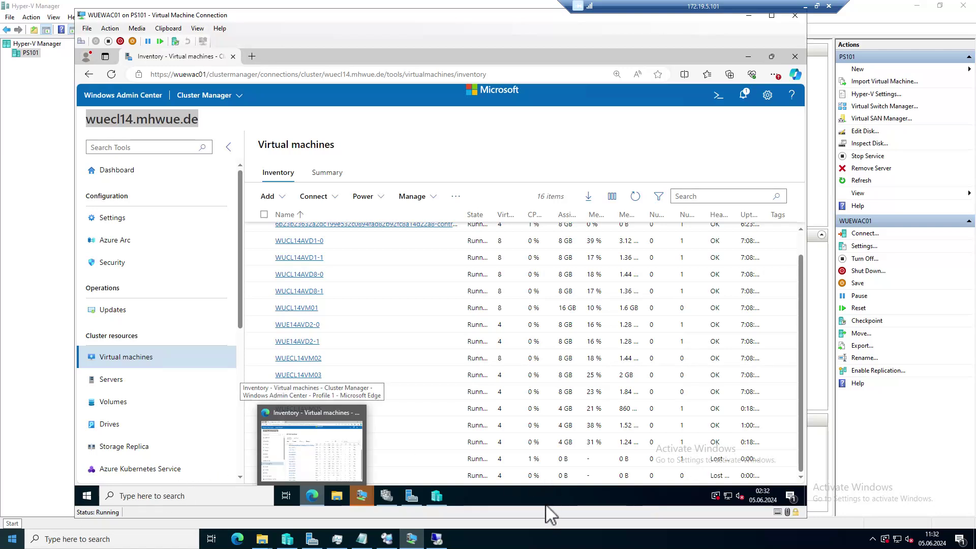
pyautogui.click(388, 495)
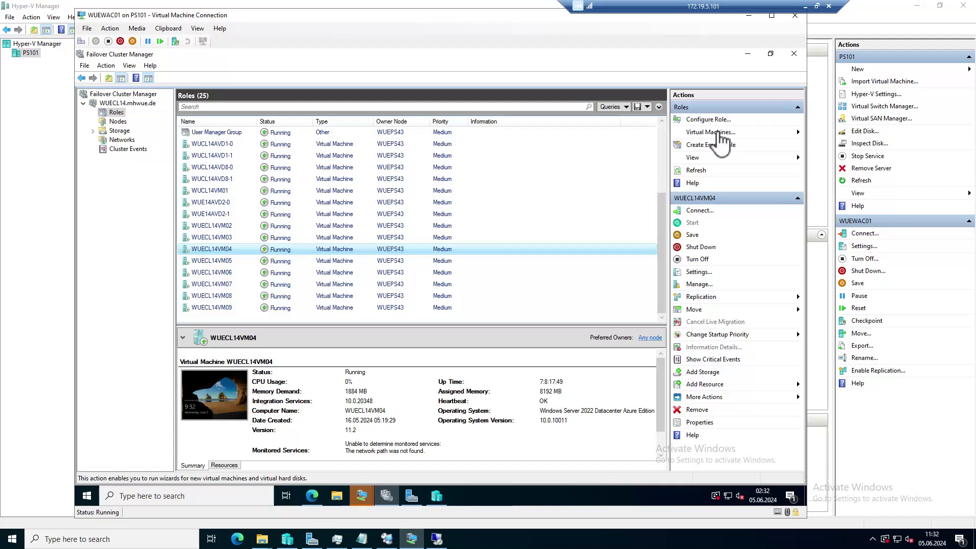
pyautogui.click(721, 133)
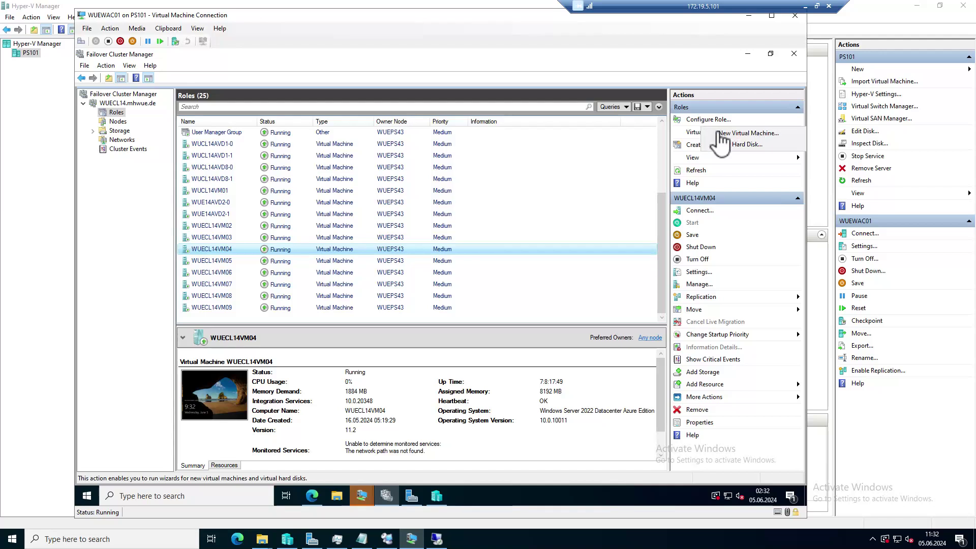
# Start a new virtual machine on the cluster node and advance to the name page.
pyautogui.click(760, 135)
pyautogui.click(465, 375)
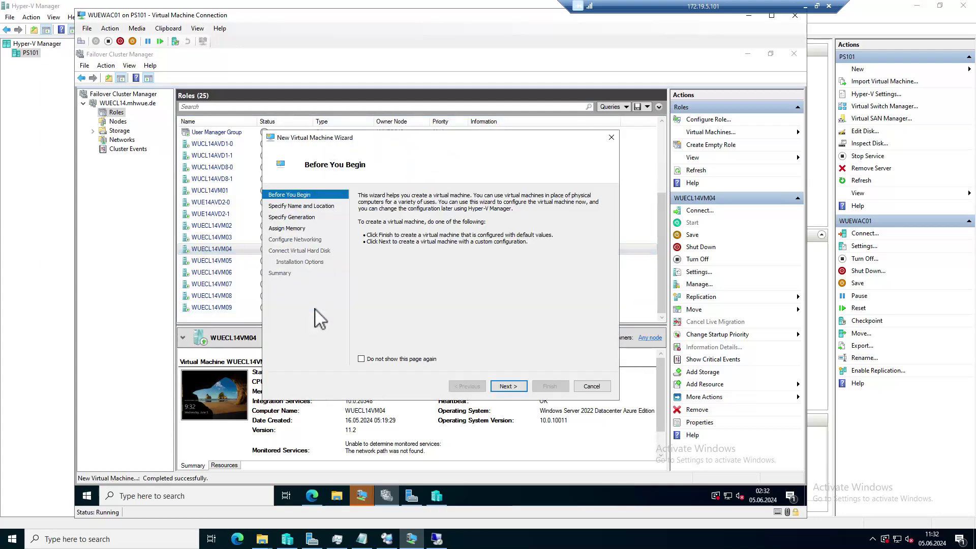
pyautogui.click(508, 387)
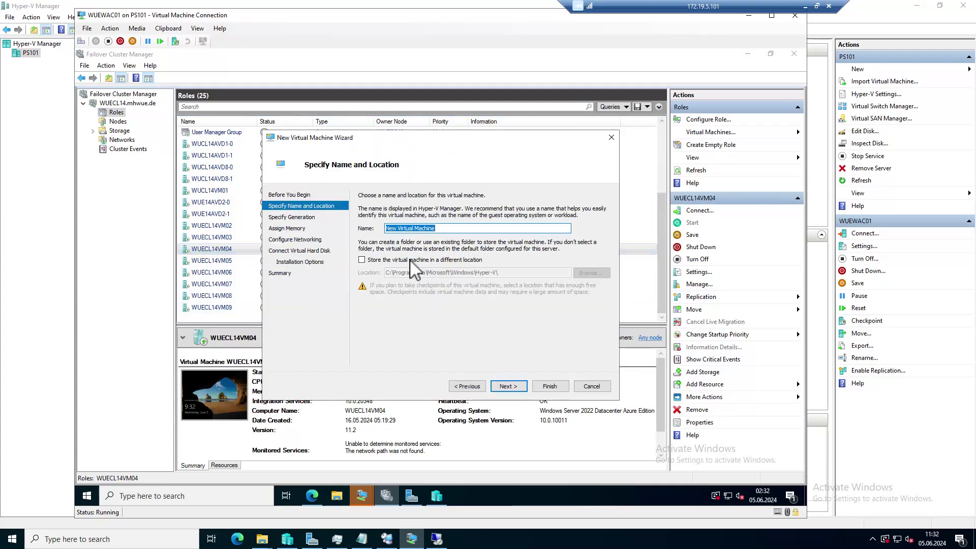
# Store the VM in C:\ClusterStorage\UserStorage_1\e14ea7b1e3828d0 instead of the default location.
pyautogui.click(412, 260)
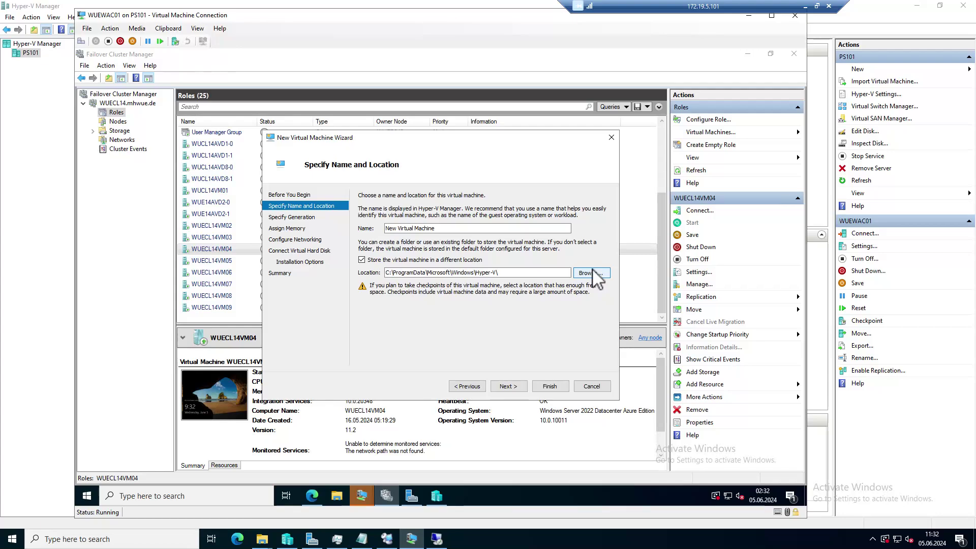
pyautogui.click(591, 273)
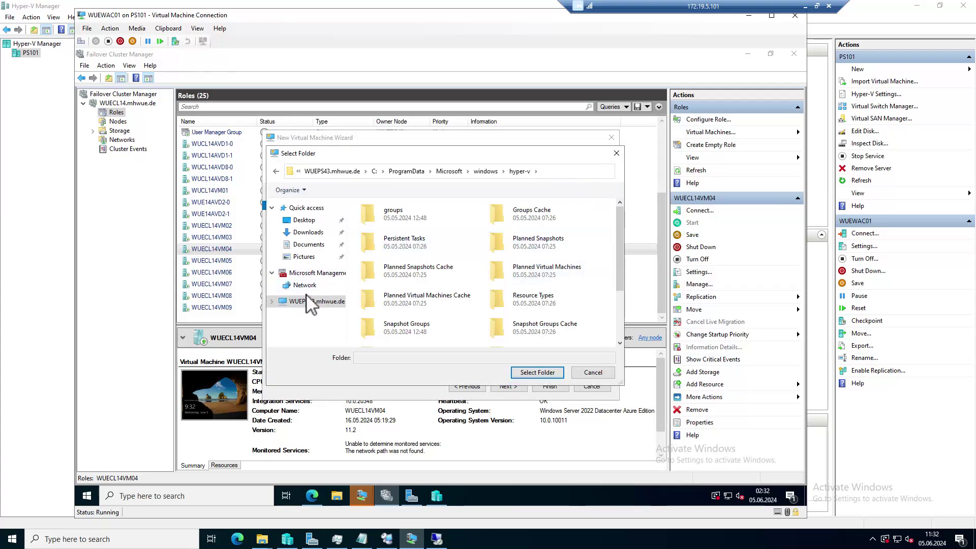
pyautogui.click(312, 302)
pyautogui.click(403, 216)
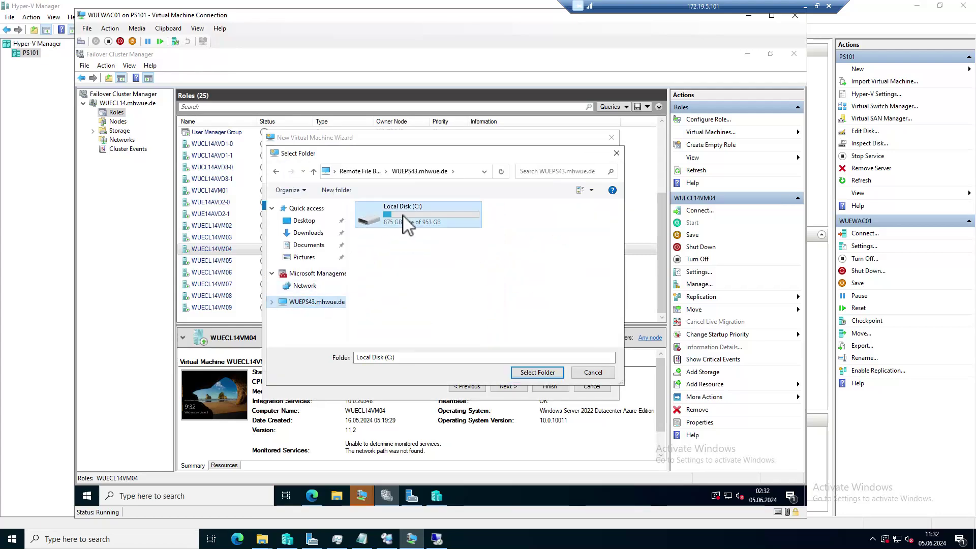
pyautogui.doubleClick(403, 215)
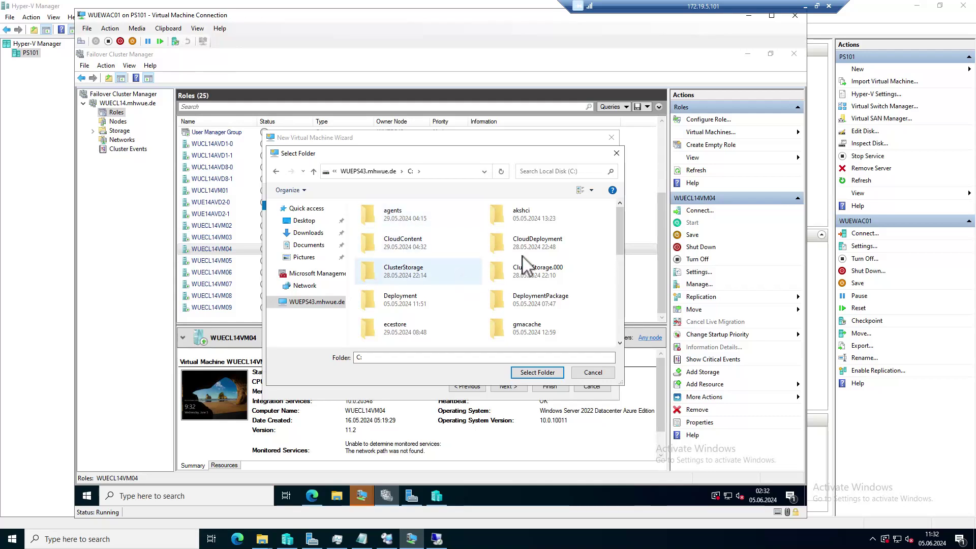
pyautogui.doubleClick(414, 274)
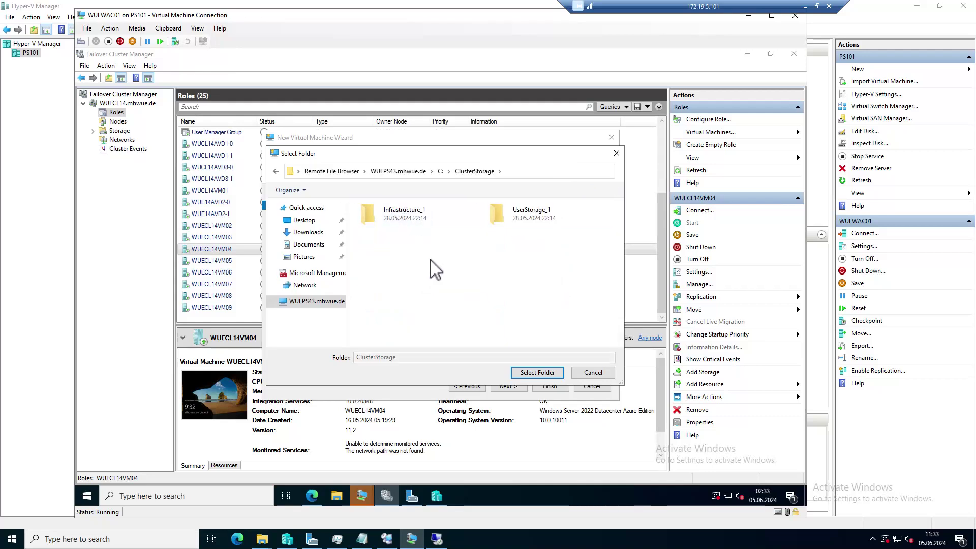
pyautogui.doubleClick(519, 226)
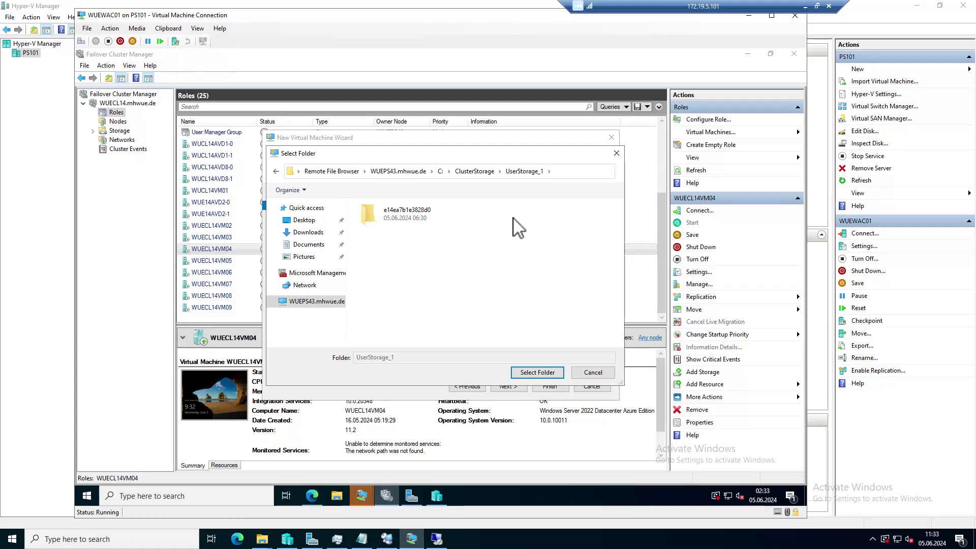
pyautogui.doubleClick(472, 236)
pyautogui.click(544, 372)
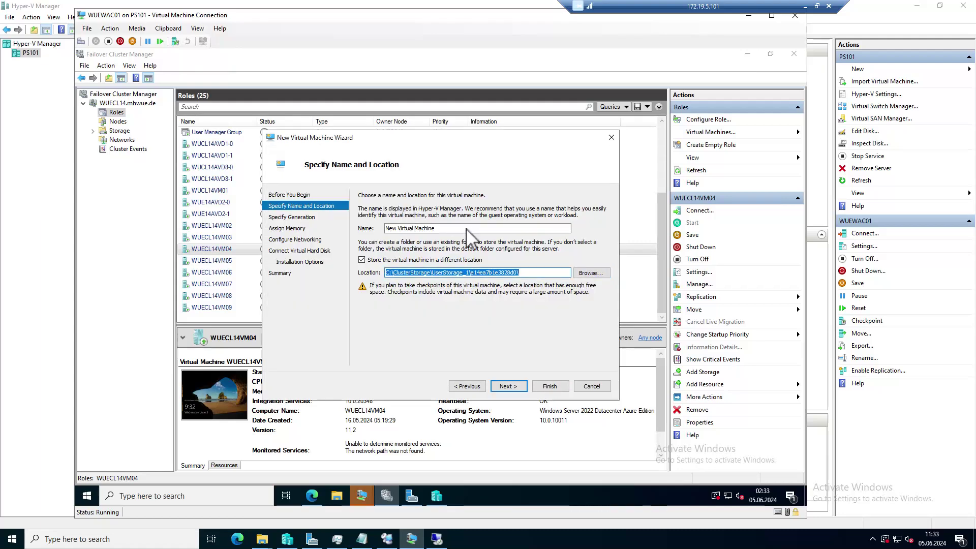
pyautogui.hotkey('shift', 'Tab')
pyautogui.hotkey('shift', 'Tab')
# Create WUECL14VM99 as Generation 1 with 4096 MB memory, no network, a 127 GB disk, OS later.
pyautogui.write('WUECL')
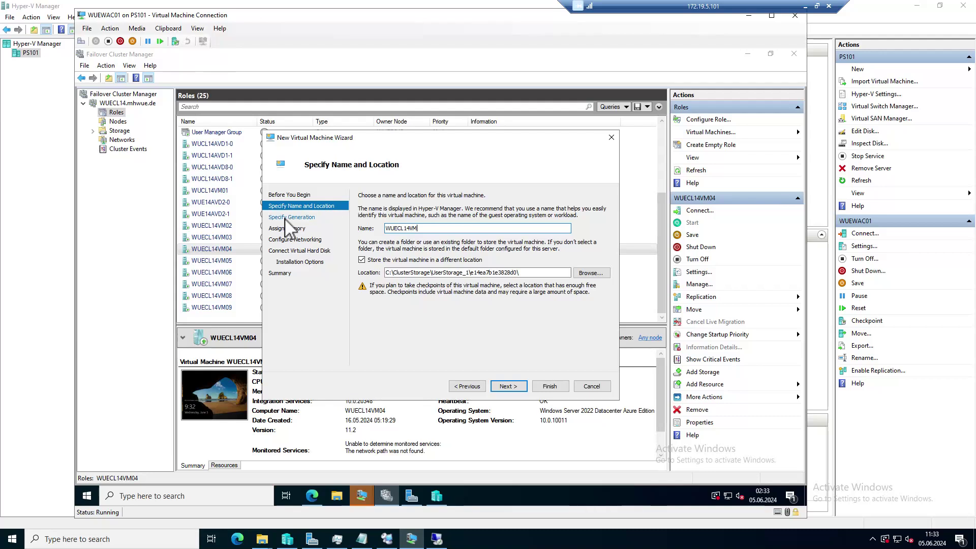
pyautogui.write('99')
pyautogui.click(503, 386)
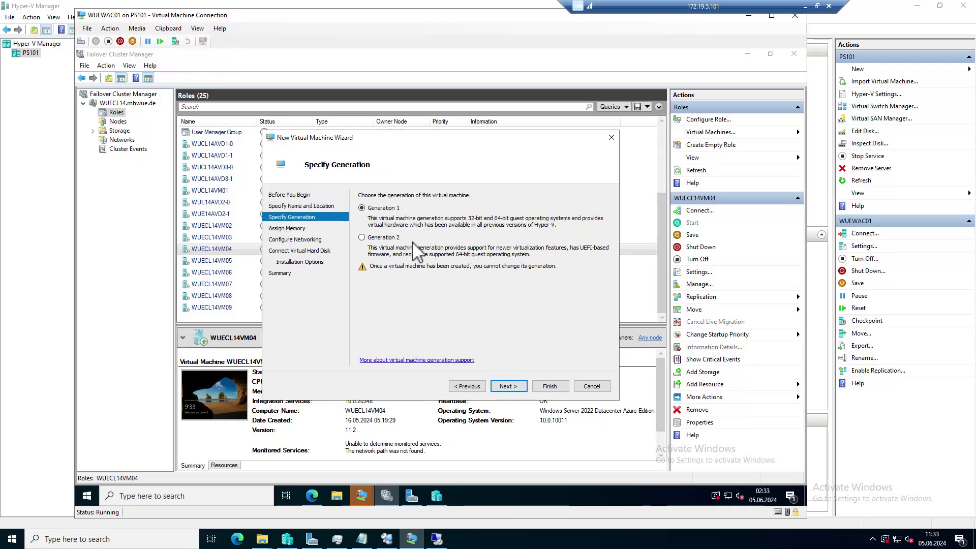
pyautogui.click(508, 386)
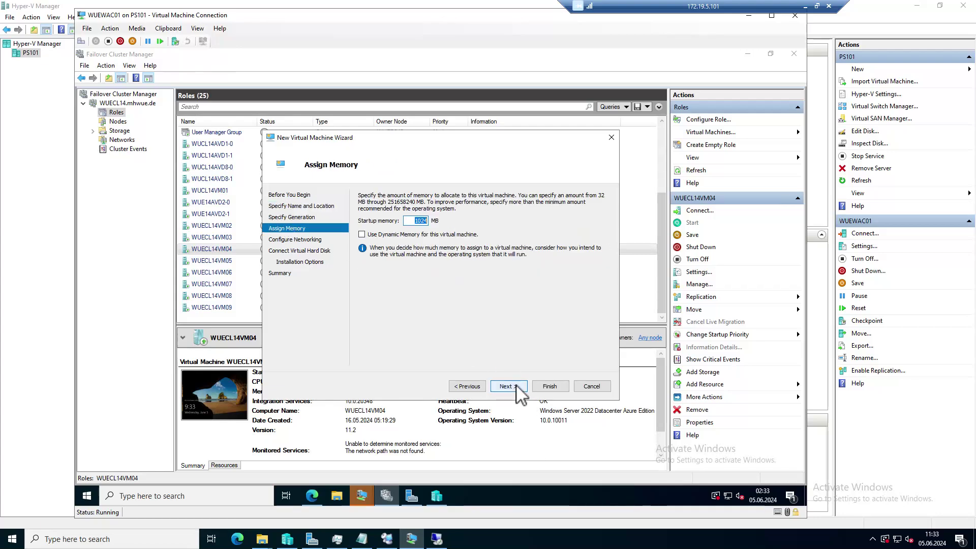
pyautogui.write('4096')
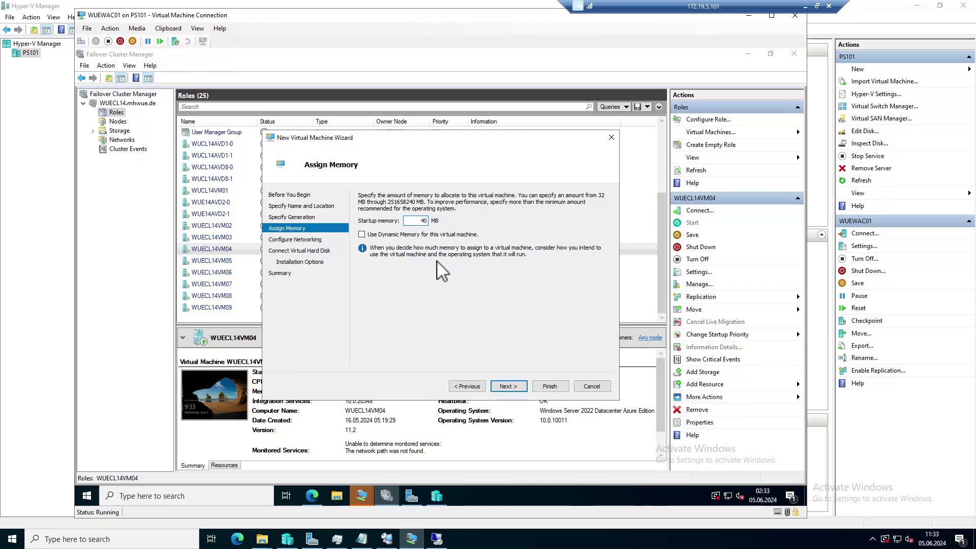
pyautogui.click(508, 386)
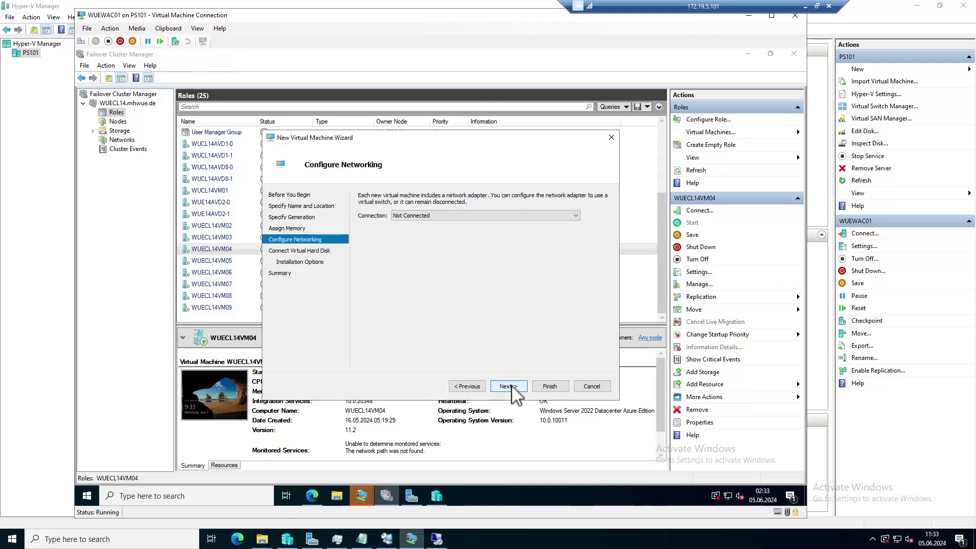
pyautogui.click(510, 387)
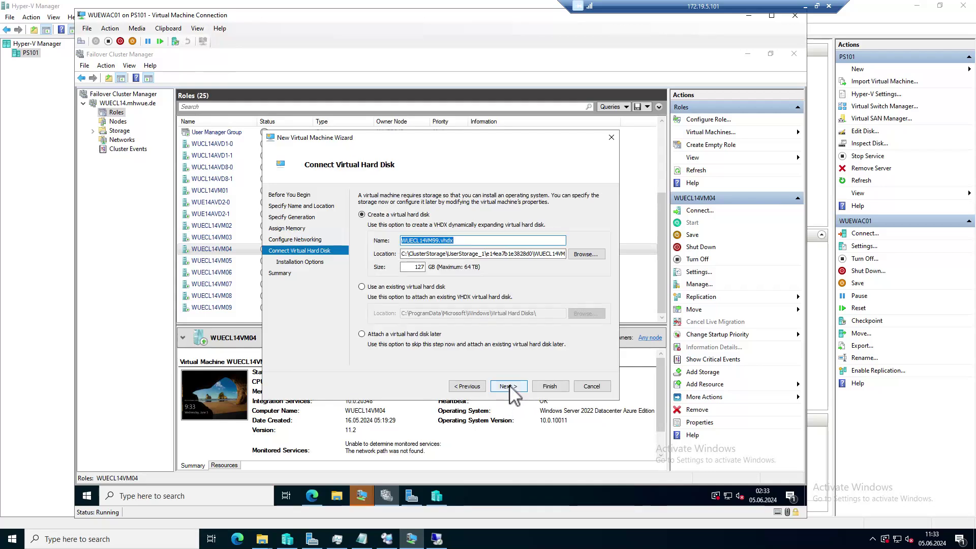
pyautogui.click(509, 386)
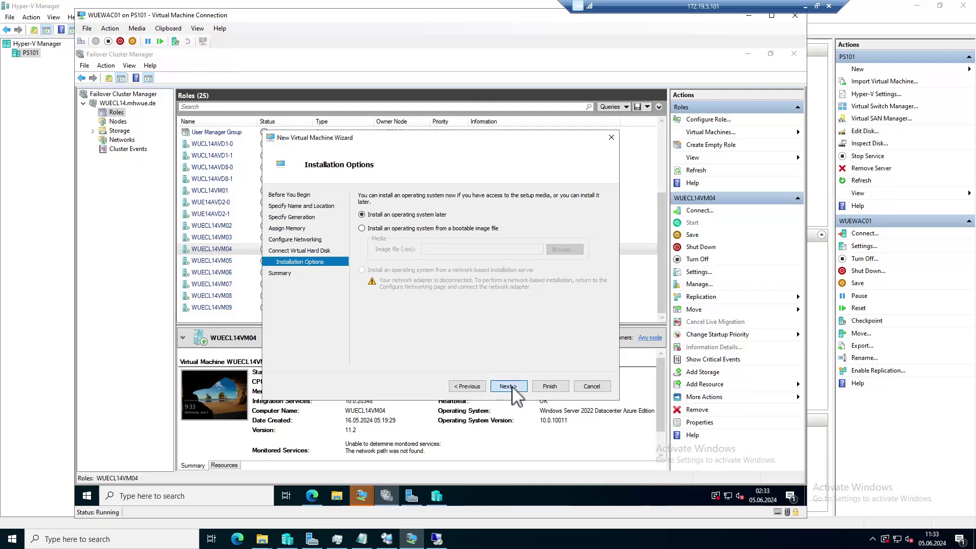
pyautogui.click(510, 387)
pyautogui.click(550, 387)
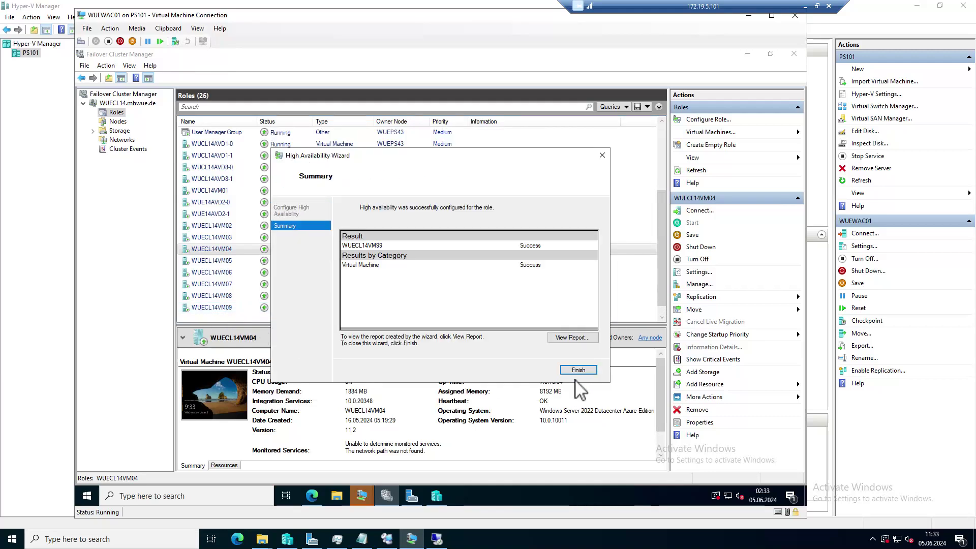
# Close the high availability summary and select the powered-off WUECL14VM99 to view its details.
pyautogui.click(578, 370)
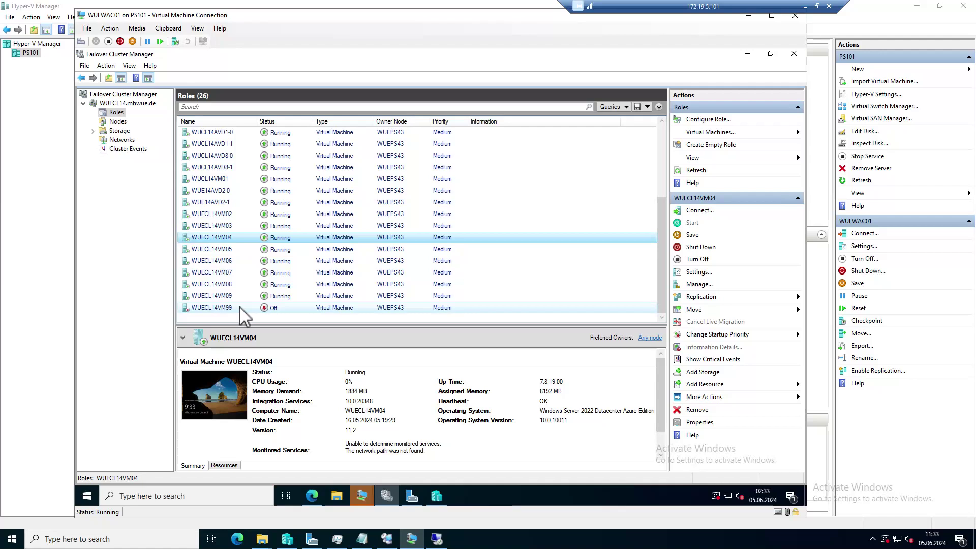
pyautogui.click(243, 308)
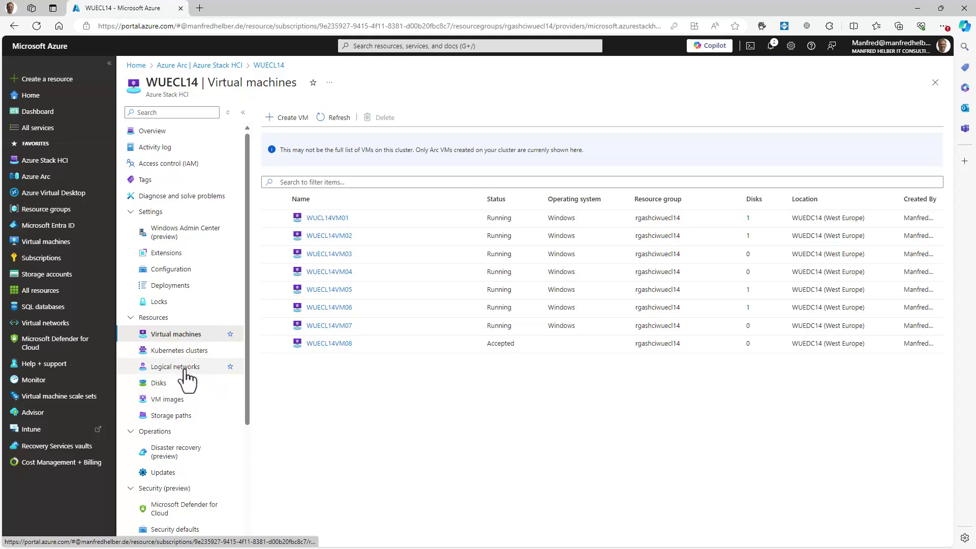
# Minimize the Edge browser to return to Failover Cluster Manager.
pyautogui.click(918, 9)
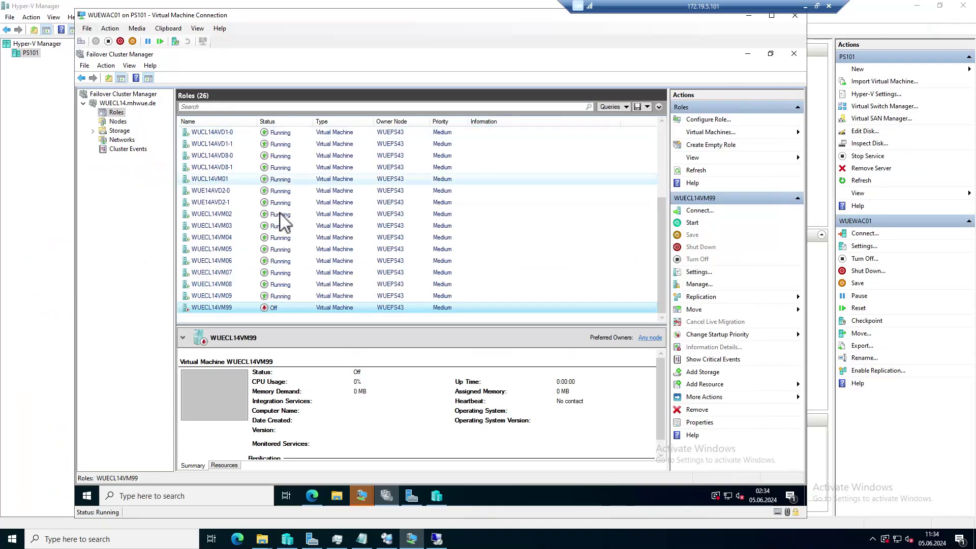
# Lower WUECL14VM04's startup memory from 8192 MB to 4096 MB in its settings and apply it.
pyautogui.click(232, 238)
pyautogui.rightClick(232, 239)
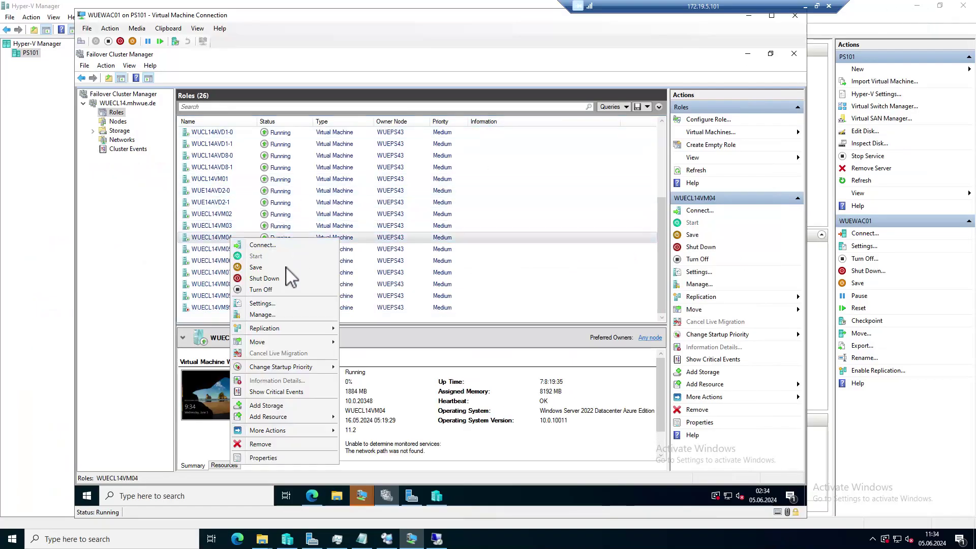
pyautogui.click(262, 304)
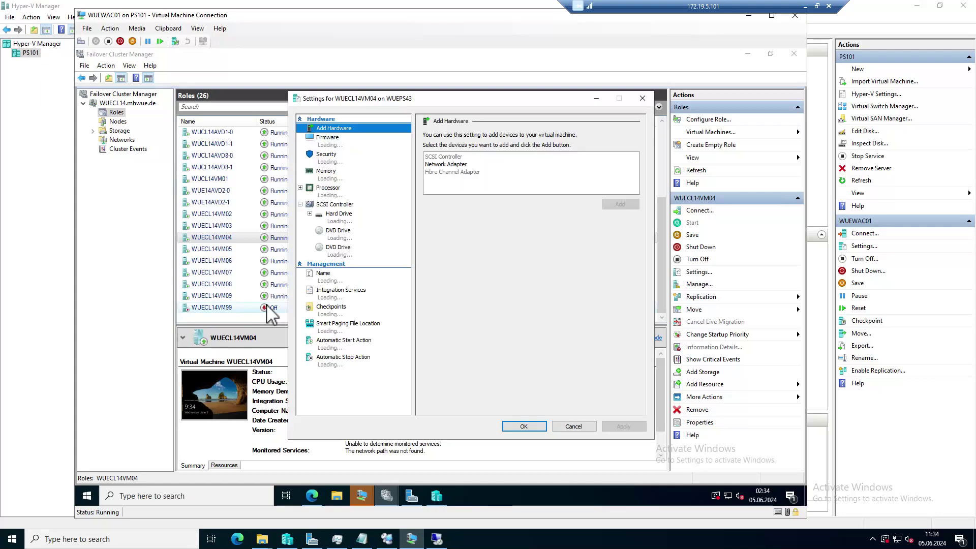
pyautogui.click(330, 178)
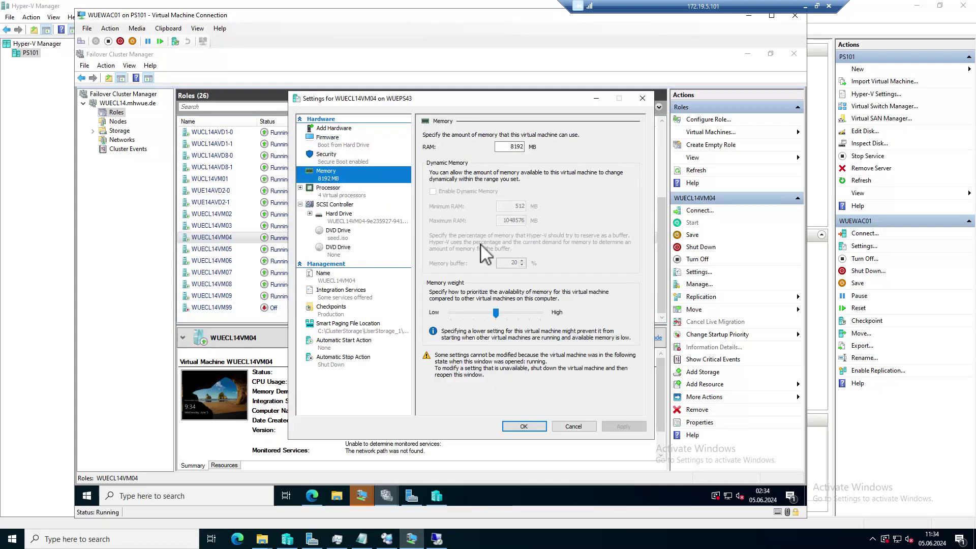
pyautogui.click(356, 192)
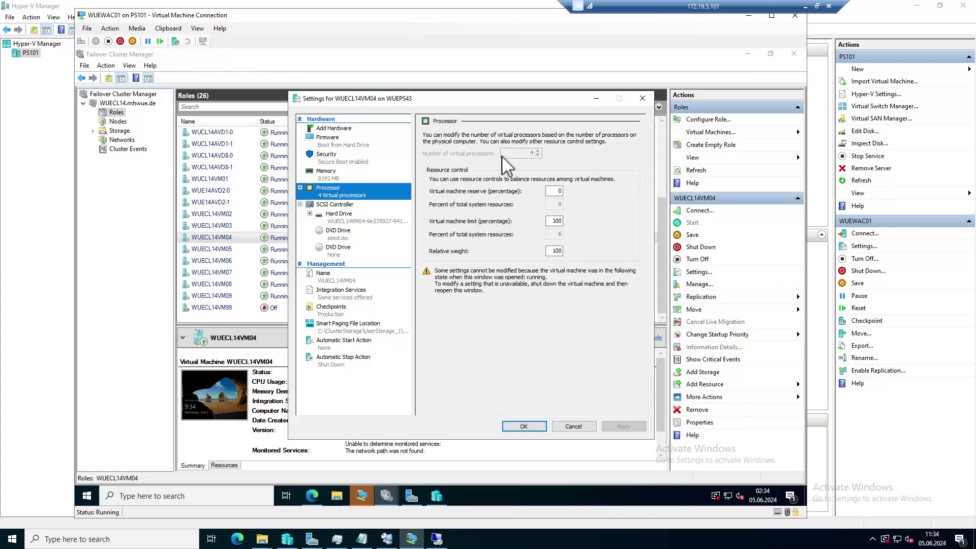
pyautogui.click(333, 173)
pyautogui.doubleClick(515, 147)
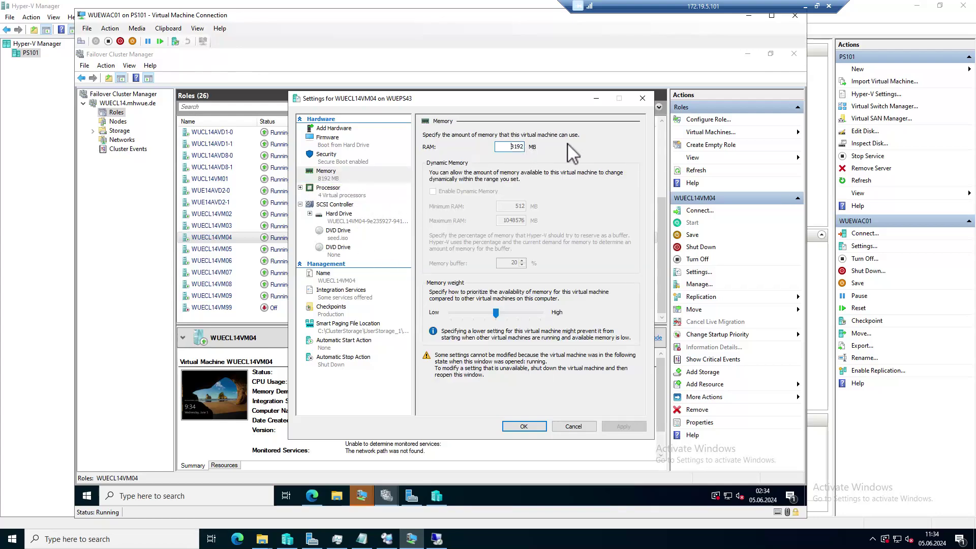
pyautogui.write('4096')
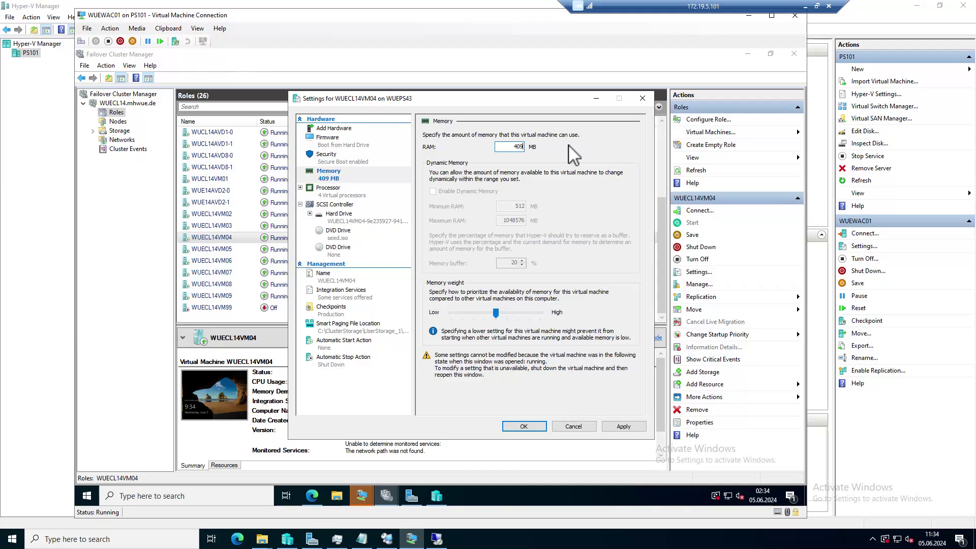
pyautogui.click(630, 427)
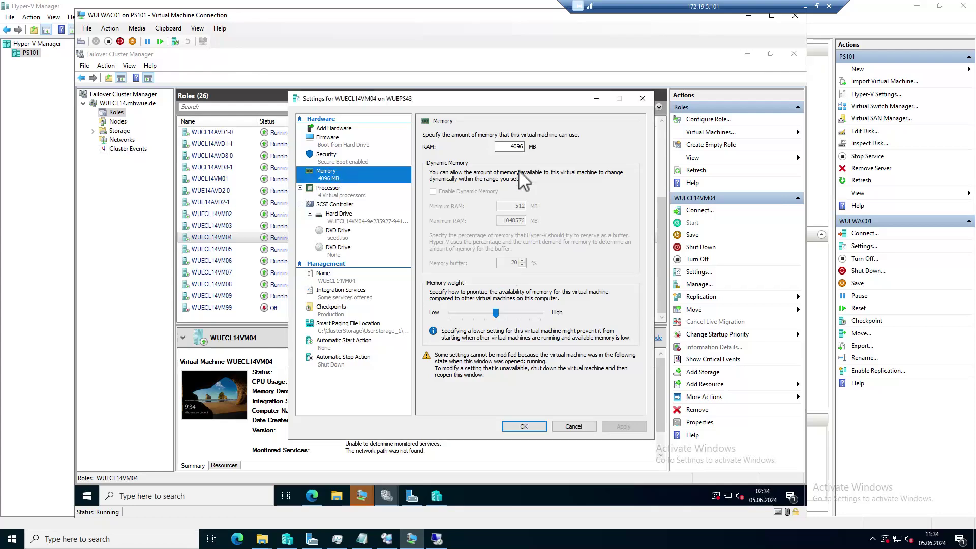
pyautogui.click(529, 427)
pyautogui.hotkey('alt', 'Tab')
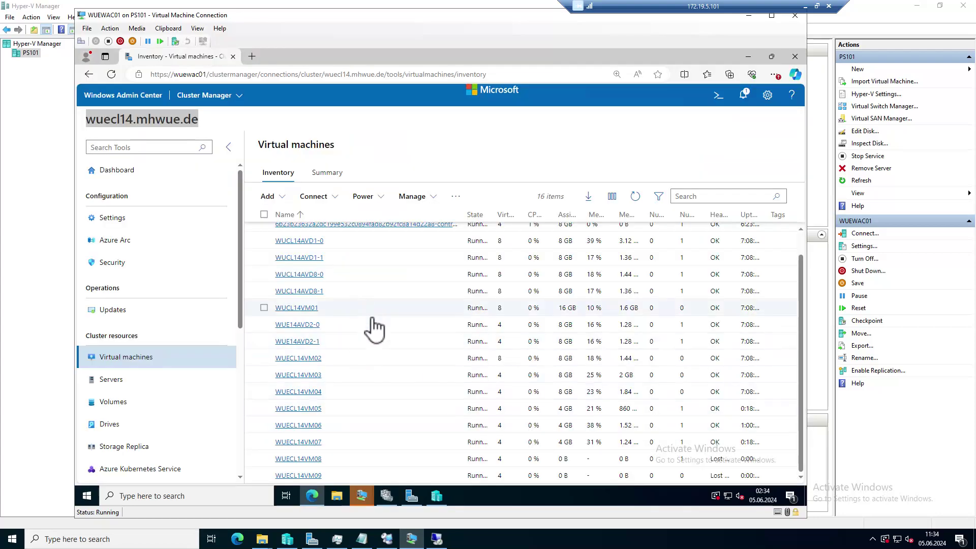
# Leave the Admin Center VM inventory and bring the Azure portal back to the front.
pyautogui.click(387, 496)
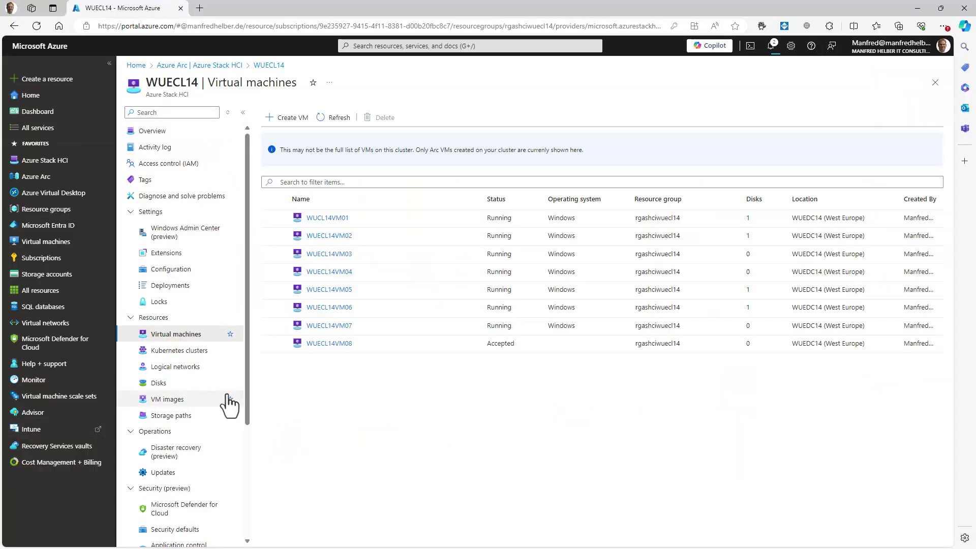
# Read WUECL14VM04's reported memory of 8.192 MB, refresh the WUECL14 VM list, and select WUECL14VM08.
pyautogui.click(336, 272)
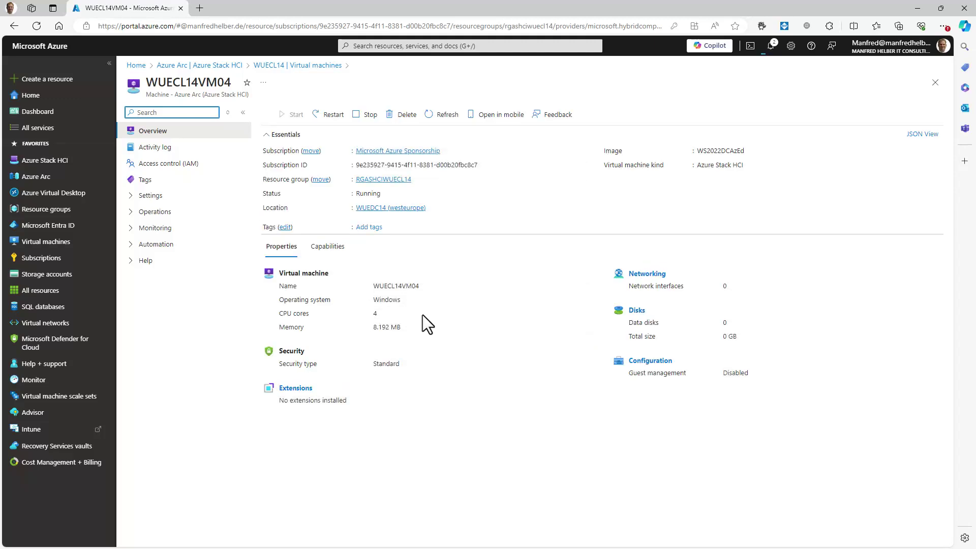
pyautogui.moveTo(372, 327); pyautogui.dragTo(414, 332)
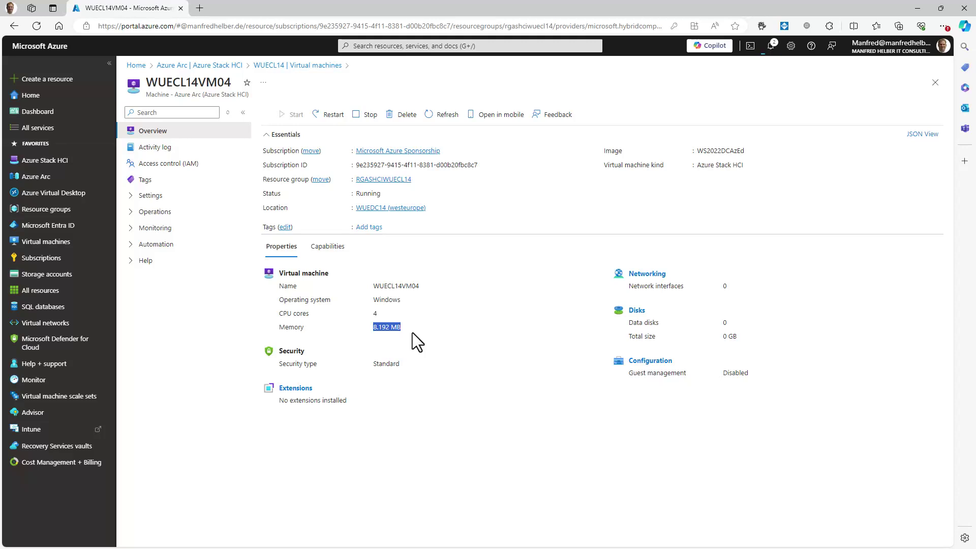
pyautogui.click(299, 66)
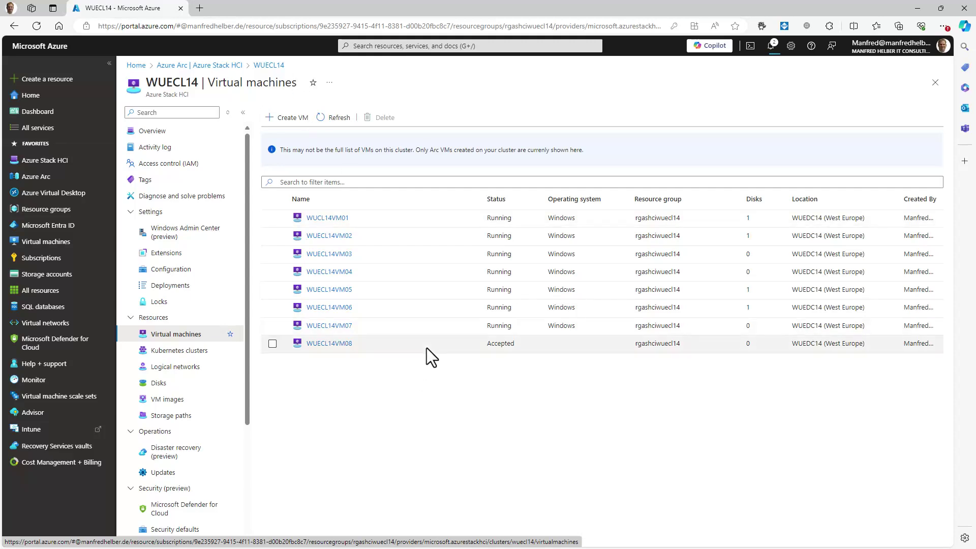
pyautogui.click(339, 118)
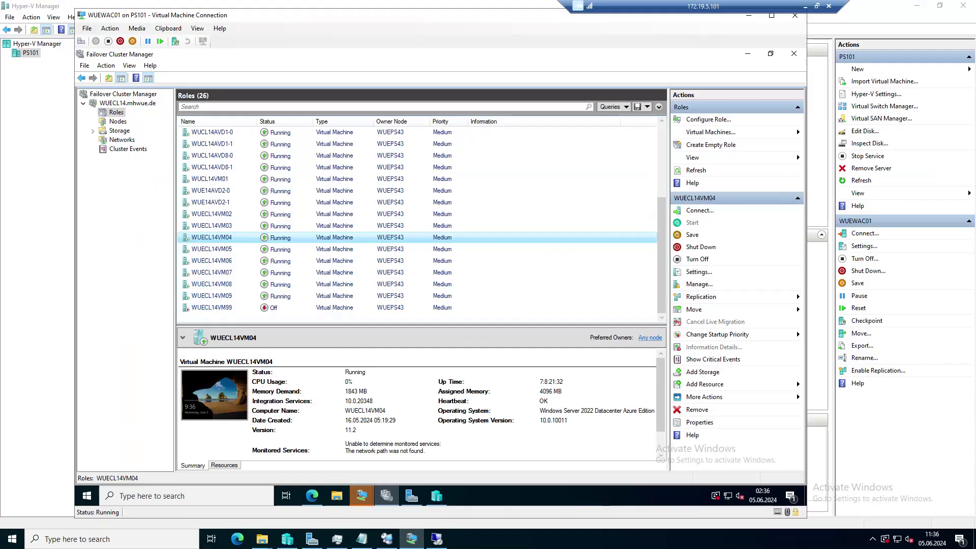
pyautogui.click(286, 285)
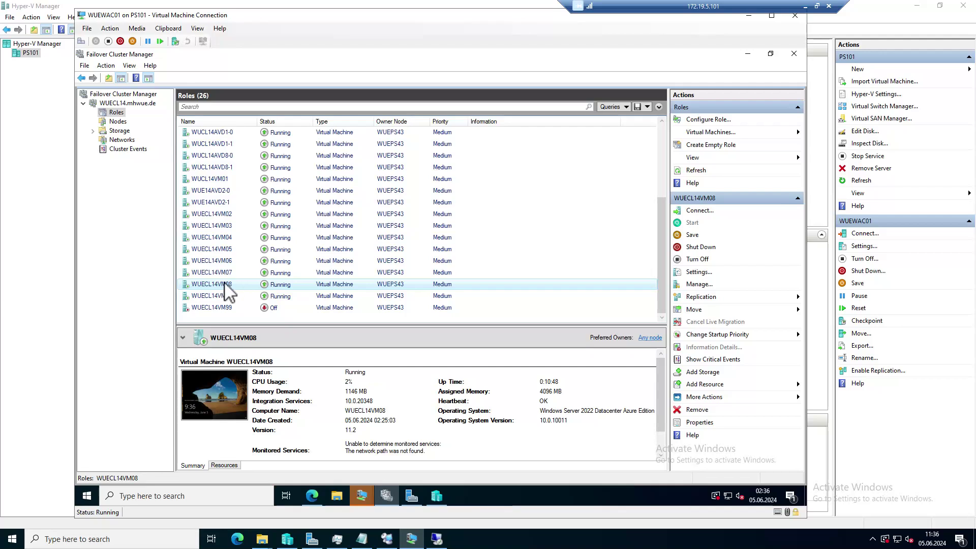
# Connect to WUECL14VM08's console and sign in with the other user account's password.
pyautogui.rightClick(283, 286)
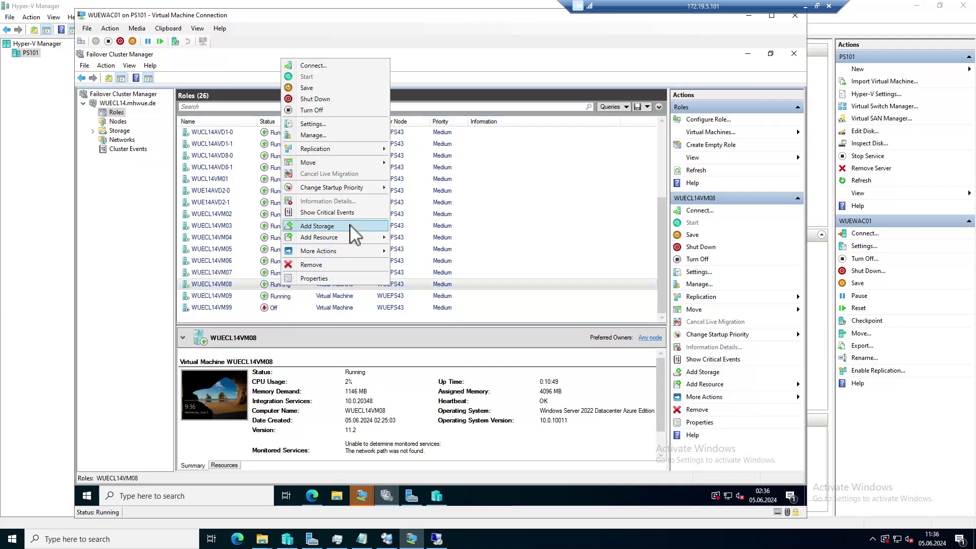
pyautogui.click(328, 67)
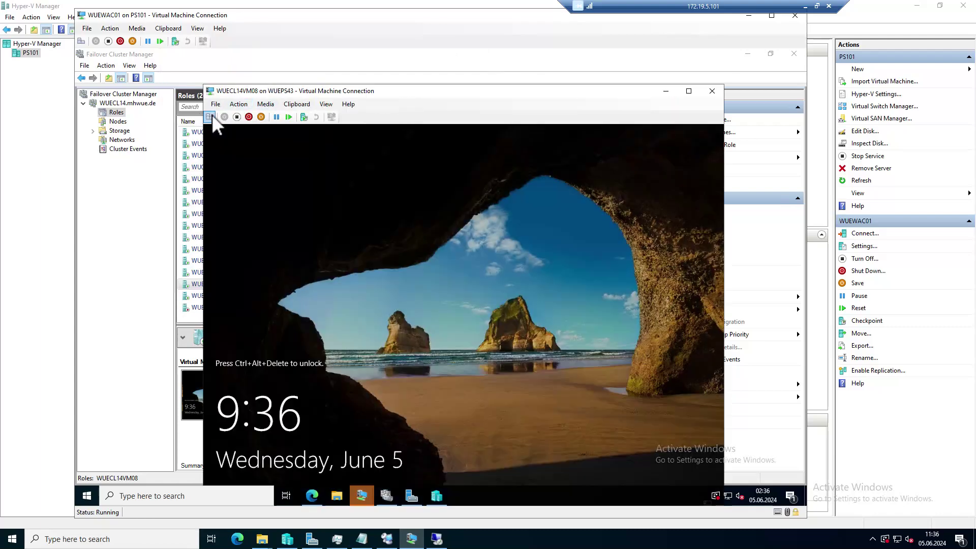
pyautogui.click(211, 117)
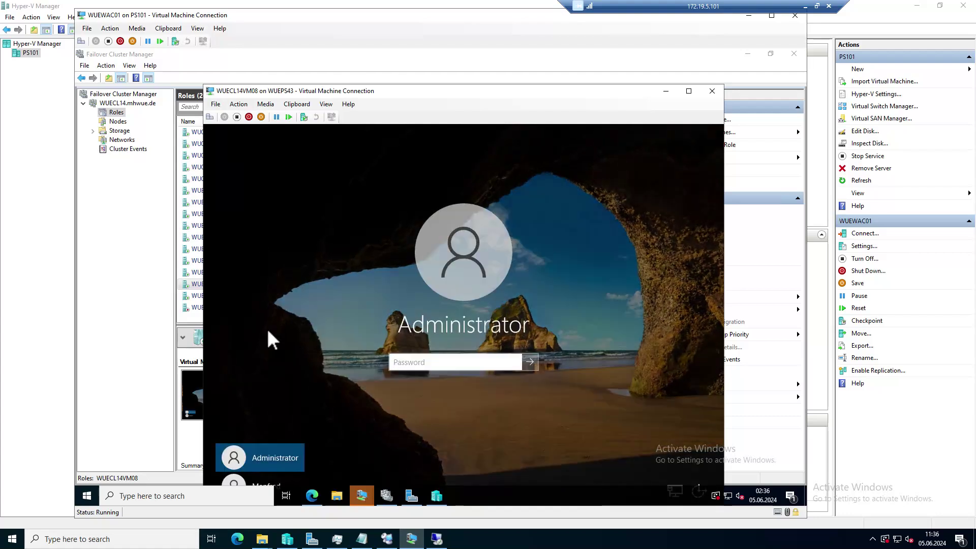
pyautogui.click(268, 477)
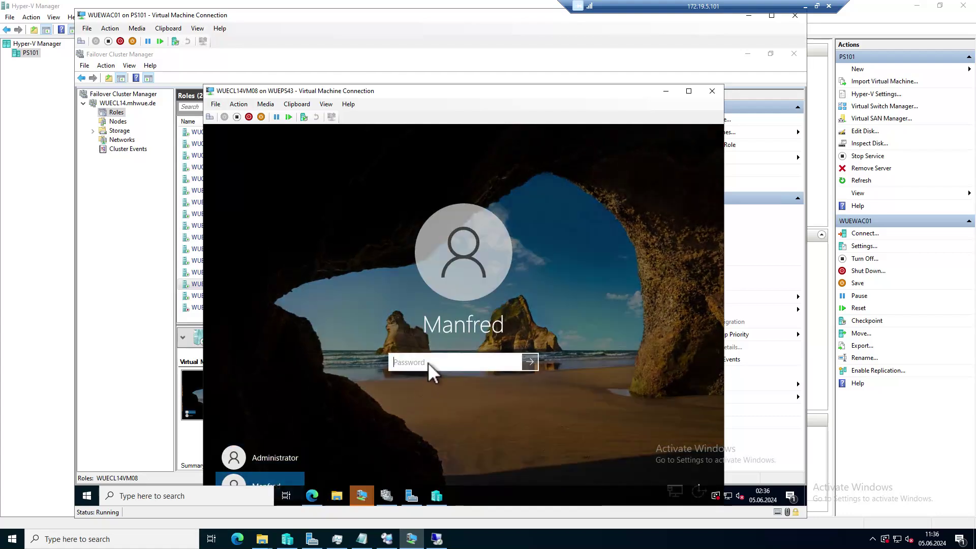
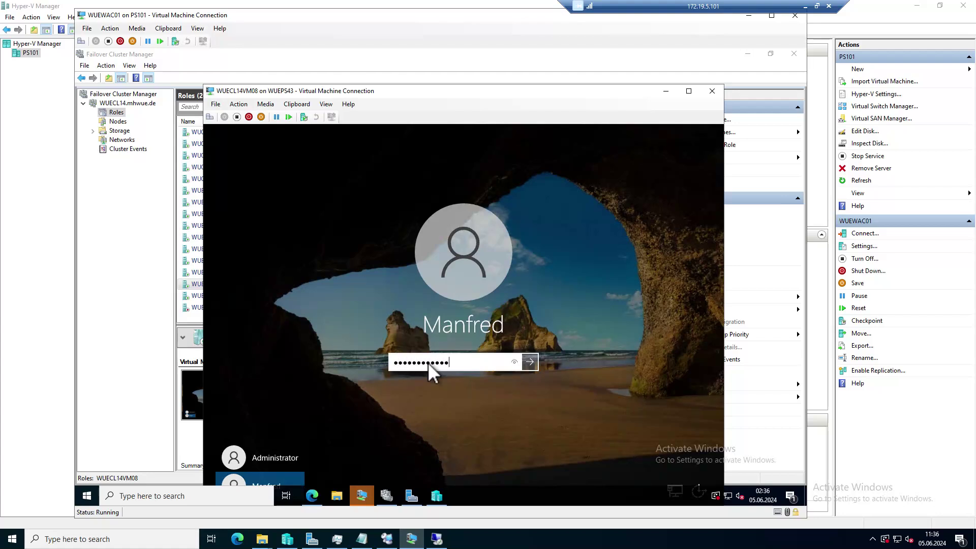
pyautogui.press('Return')
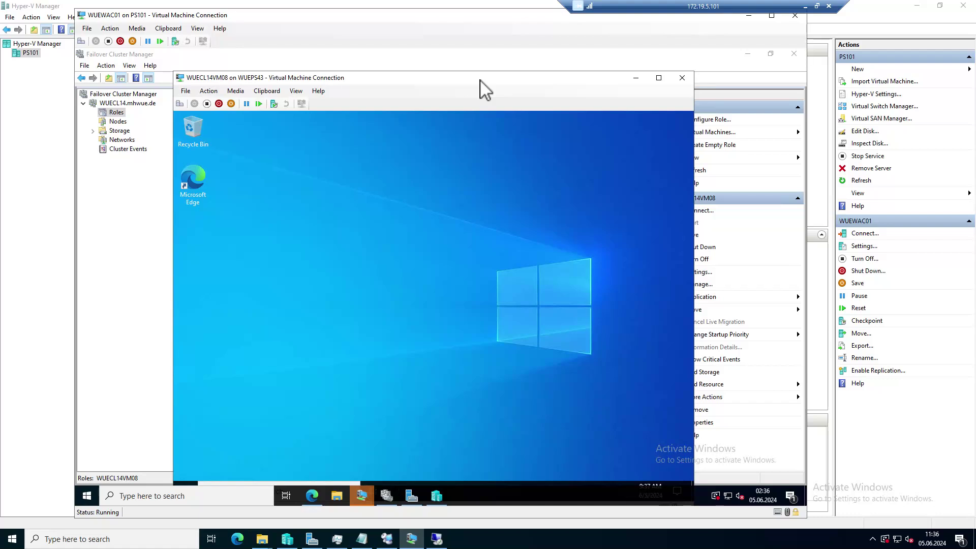
pyautogui.moveTo(490, 80); pyautogui.dragTo(490, 58)
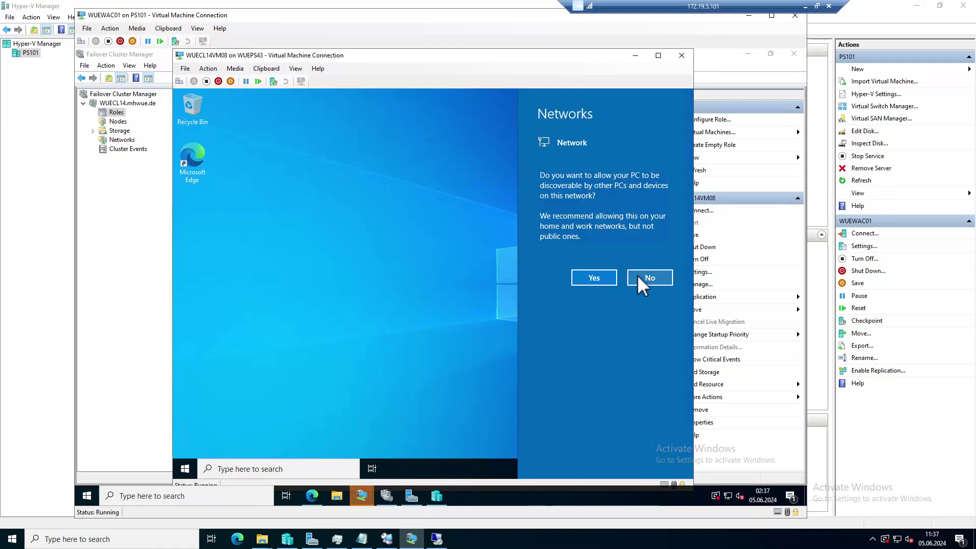
# Decline network discovery and open Control Panel to check the six installed programs.
pyautogui.click(600, 279)
pyautogui.click(185, 469)
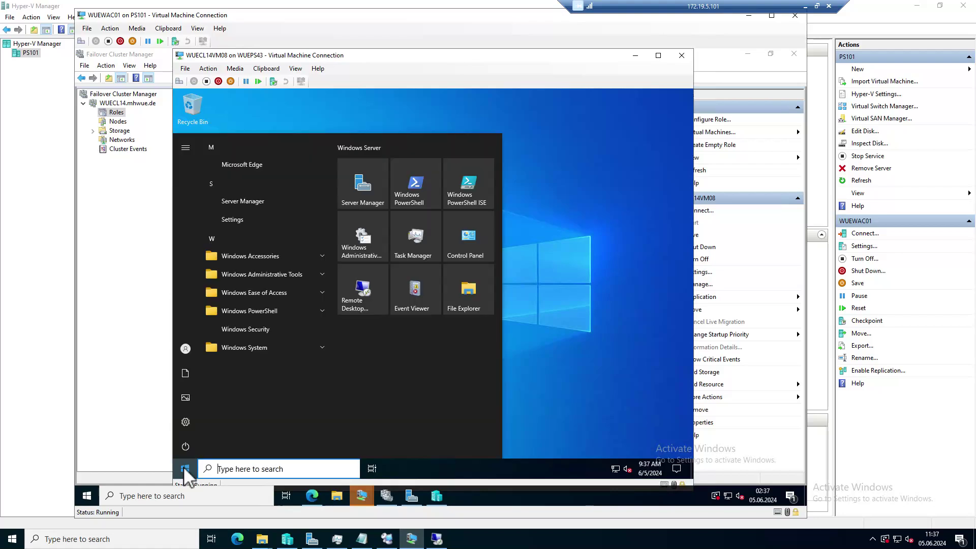
pyautogui.click(471, 244)
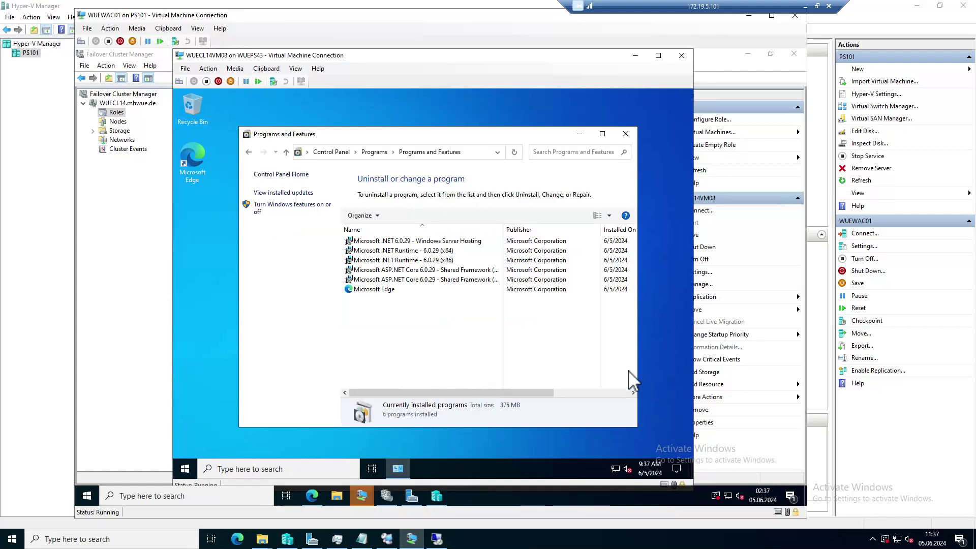
pyautogui.click(561, 547)
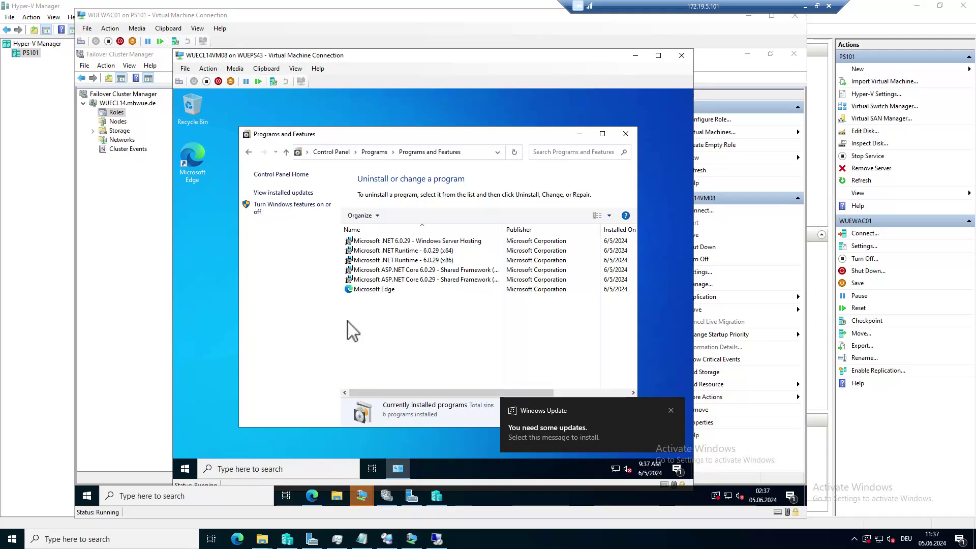
# Return to Failover Cluster Manager and bring up the actions for WUECL14VM09.
pyautogui.click(386, 496)
pyautogui.click(235, 297)
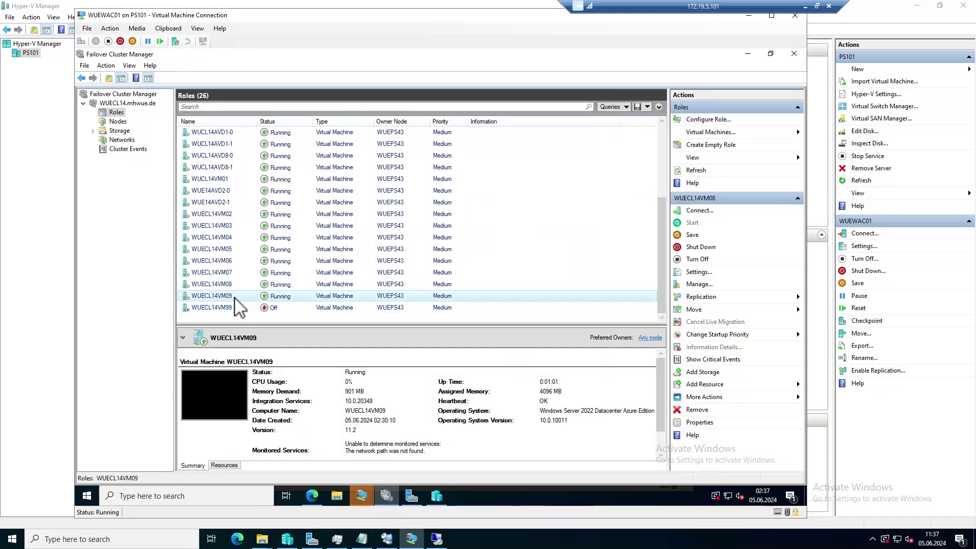
pyautogui.rightClick(234, 297)
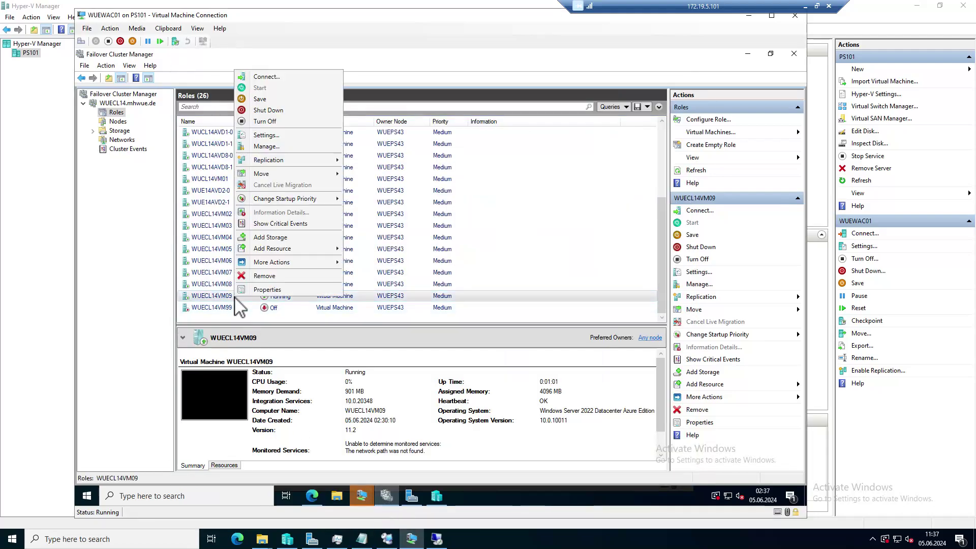
# Connect to WUECL14VM09's console and sign in with the administrator account and password.
pyautogui.click(282, 76)
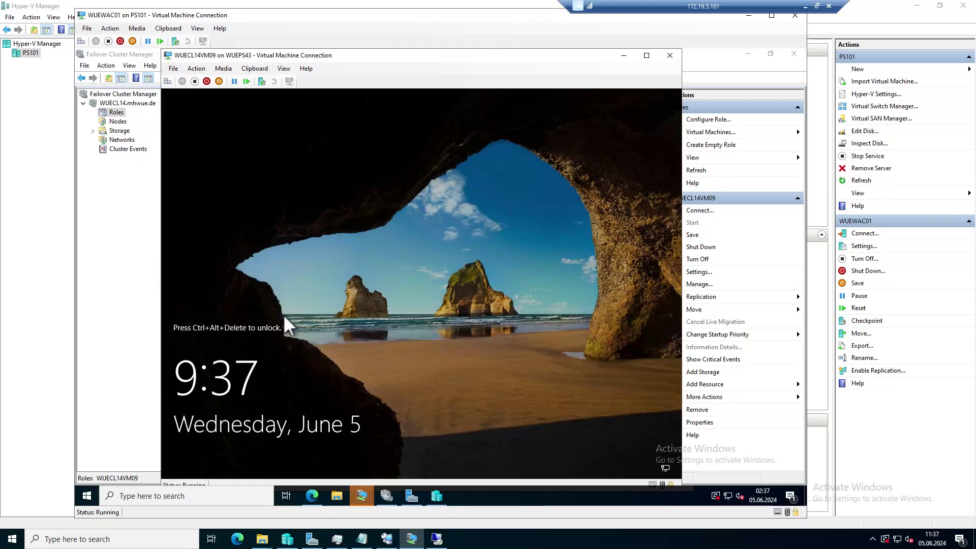
pyautogui.hotkey('ctrl', 'alt', 'End')
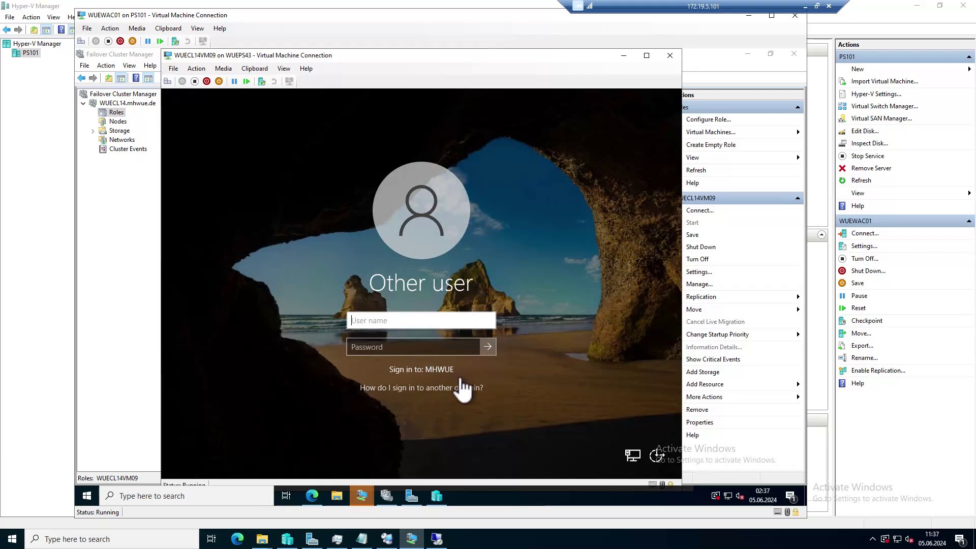
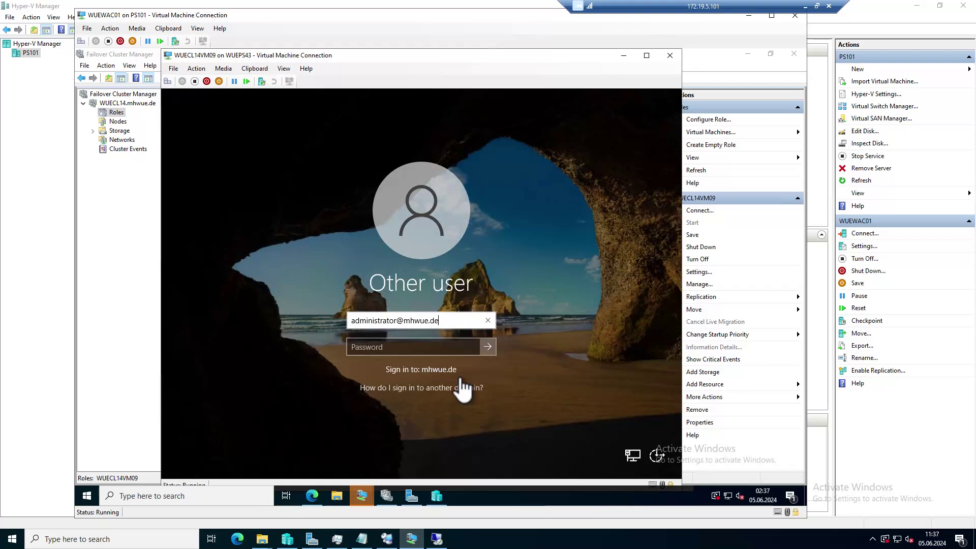
pyautogui.press('Tab')
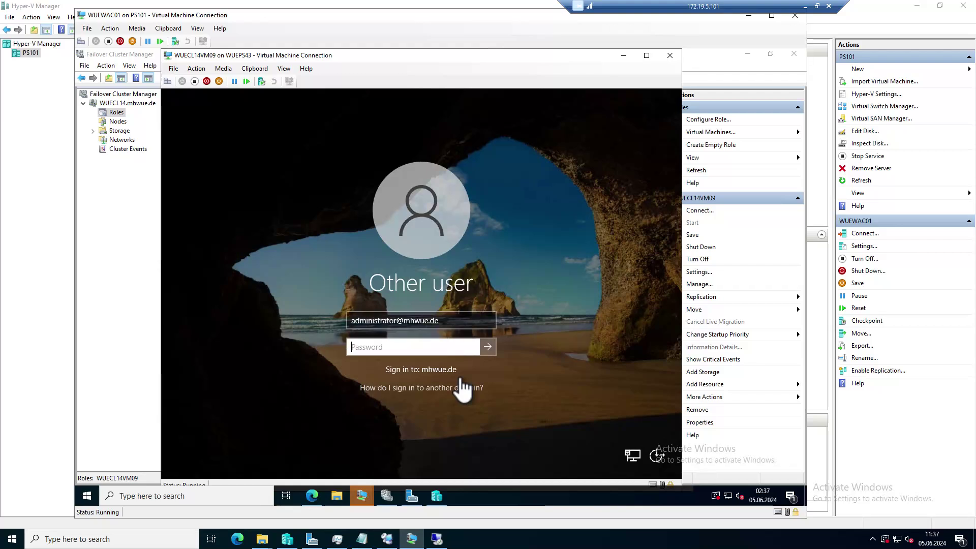
pyautogui.press('Return')
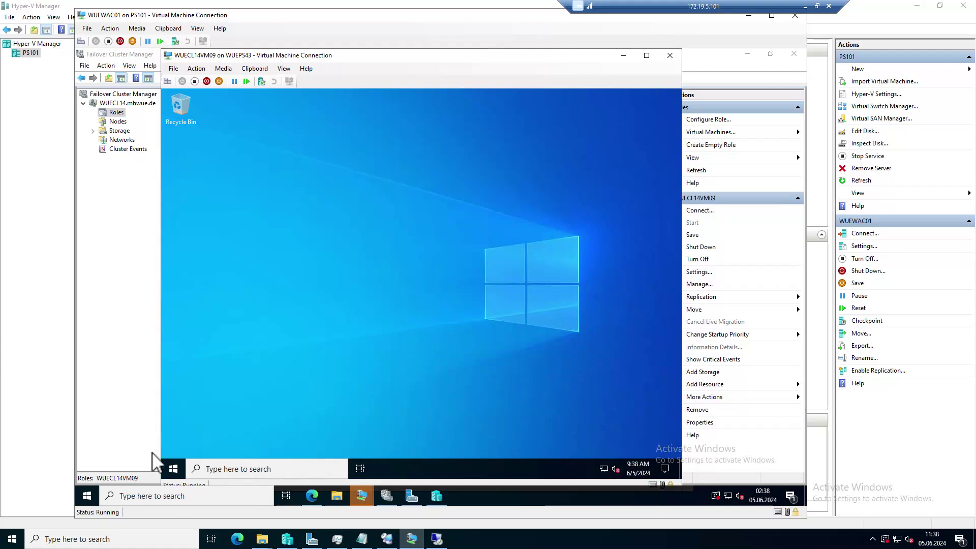
# Open the guest's Programs and Features list through Control Panel.
pyautogui.click(174, 471)
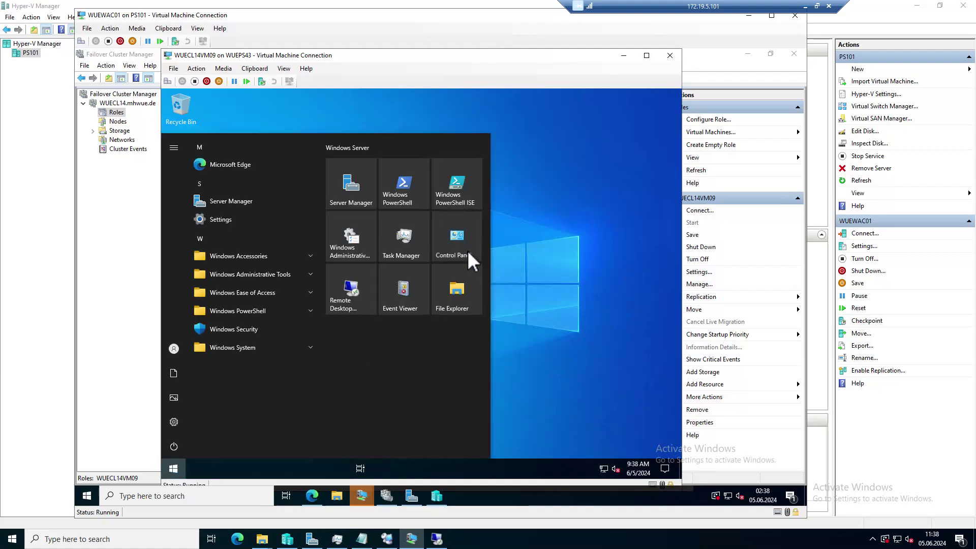
pyautogui.click(464, 258)
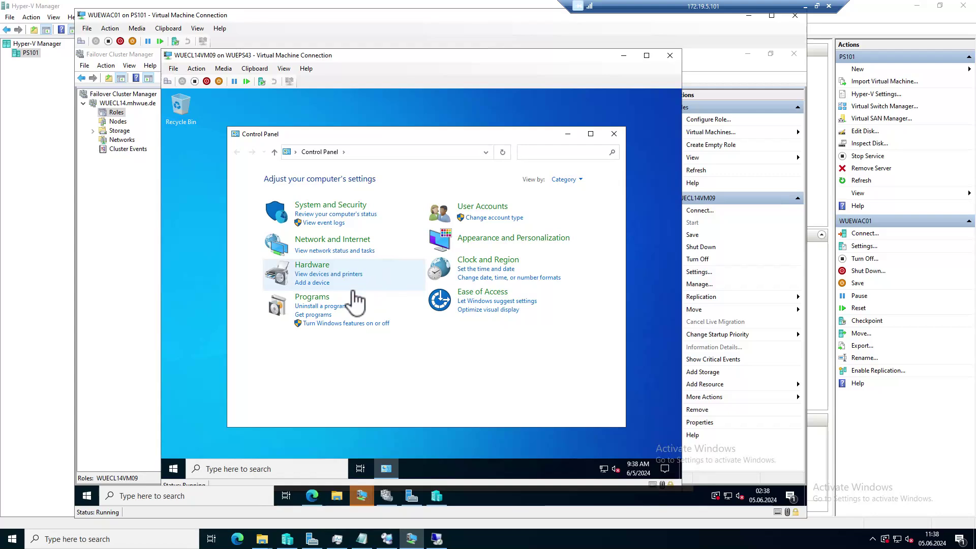
pyautogui.click(306, 307)
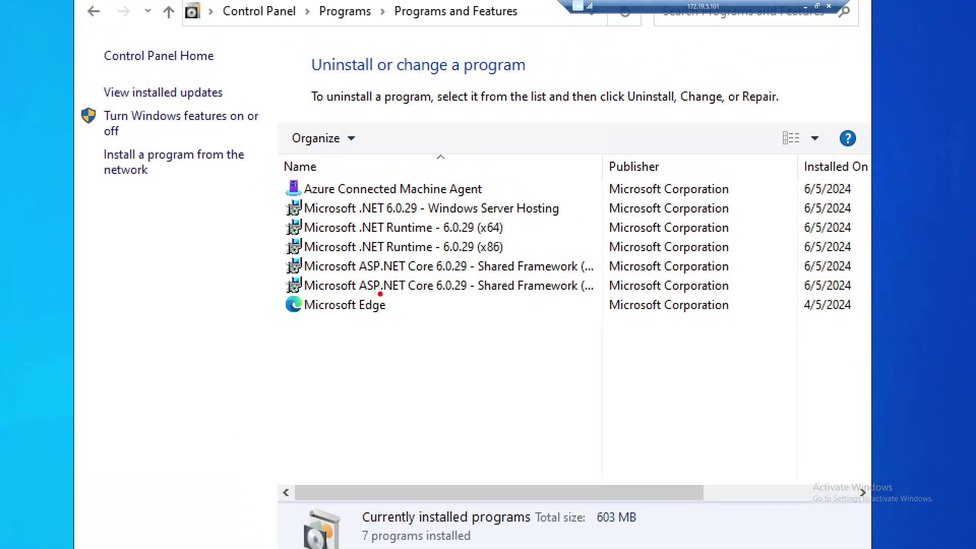
# Box and arrow the Azure Connected Machine Agent entry with the note 'Azure Arc Agent => Guest Management enabled'.
pyautogui.moveTo(275, 172)
pyautogui.mouseDown()
pyautogui.moveTo(516, 211)
pyautogui.moveTo(528, 199)
pyautogui.mouseUp()
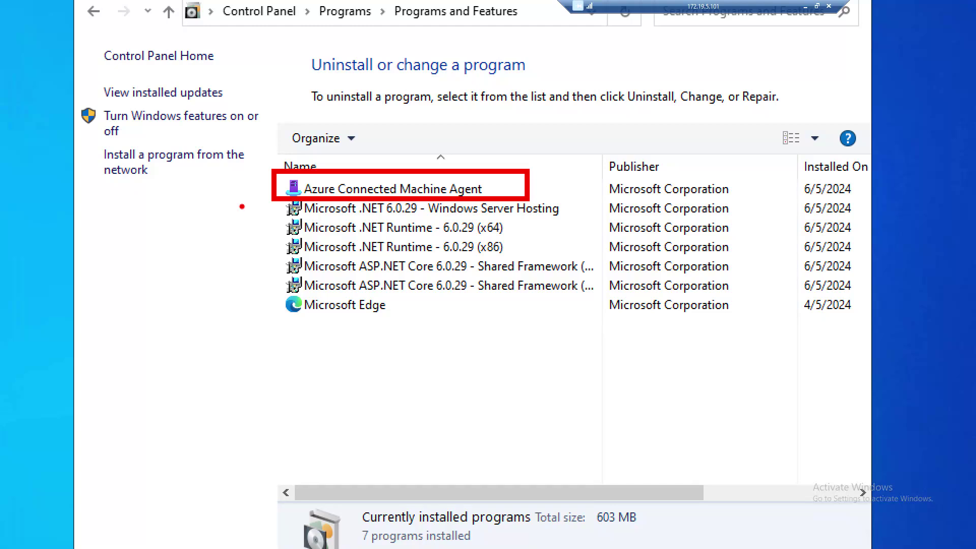
pyautogui.moveTo(265, 209)
pyautogui.mouseDown()
pyautogui.moveTo(218, 392)
pyautogui.moveTo(240, 326)
pyautogui.mouseUp()
pyautogui.press('t')
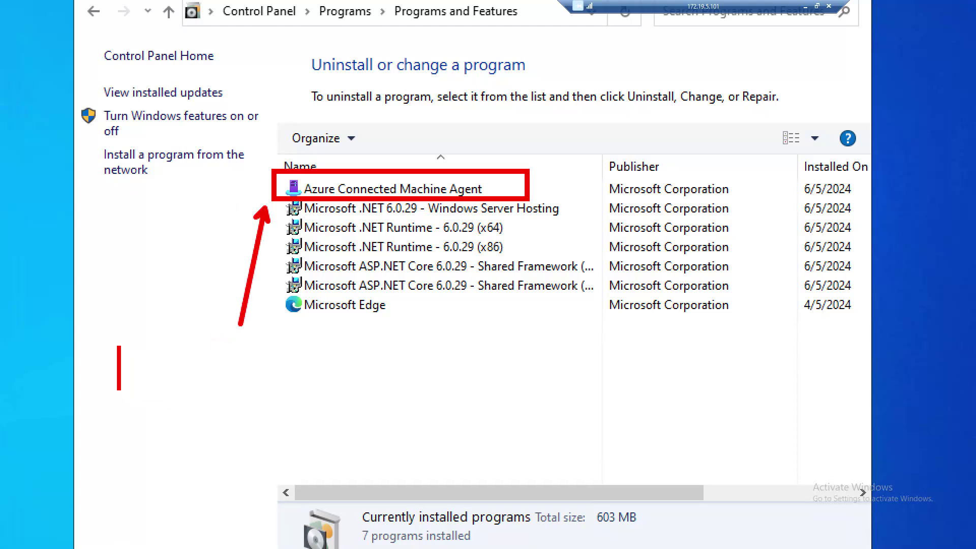
pyautogui.write('Azure')
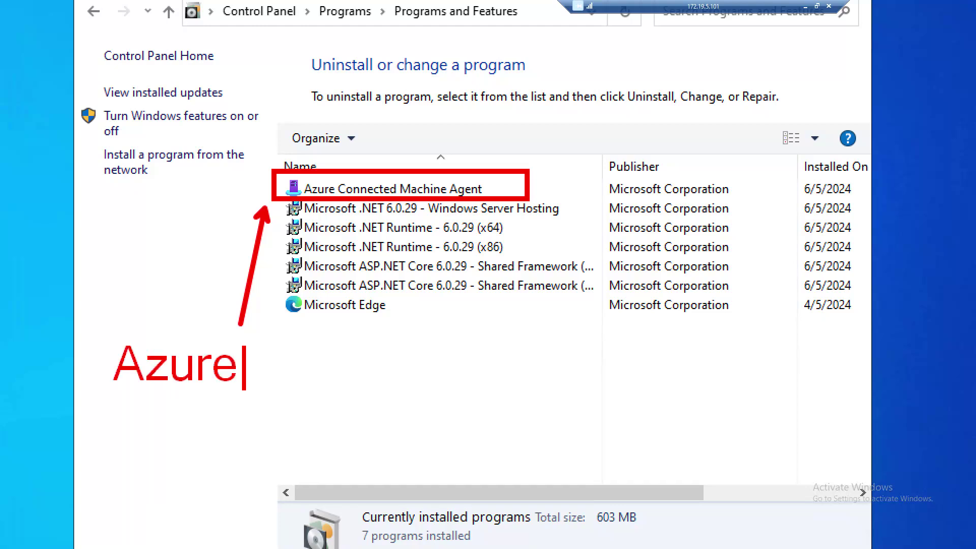
pyautogui.write(' Arc Ag')
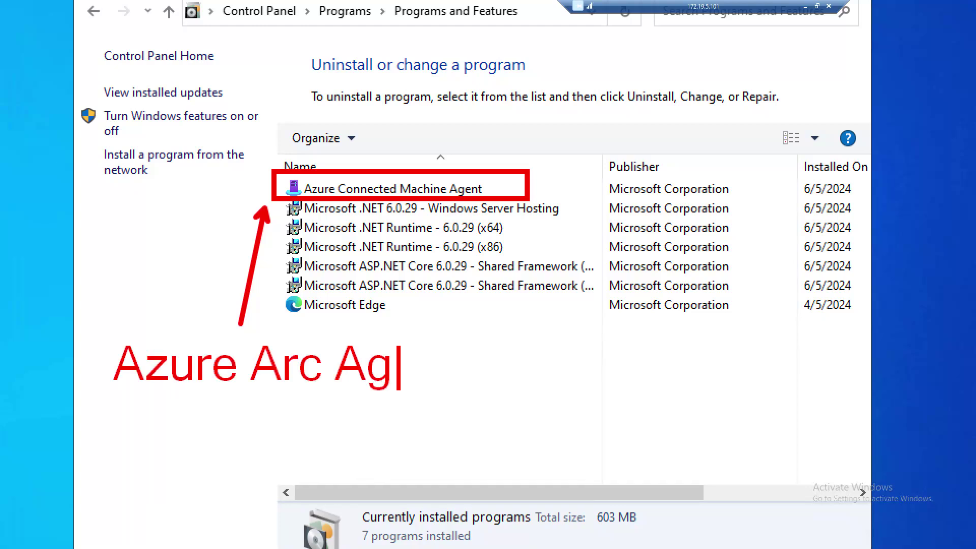
pyautogui.write('ent => ')
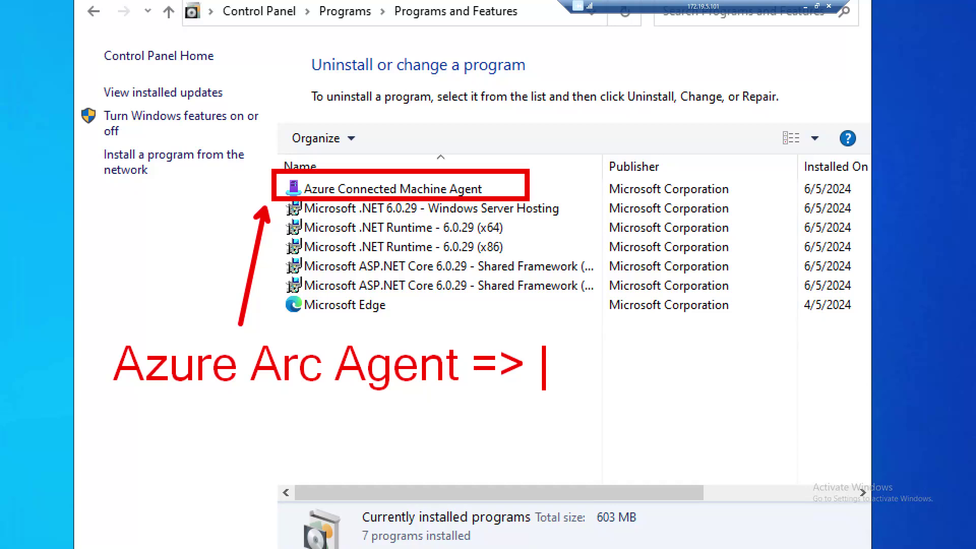
pyautogui.write('Guest ')
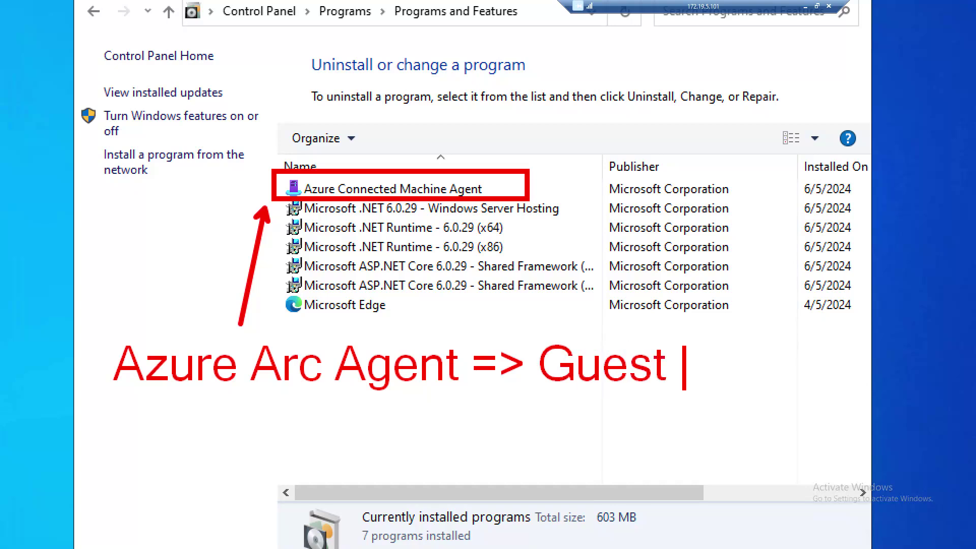
pyautogui.write('Management')
pyautogui.press('Return')
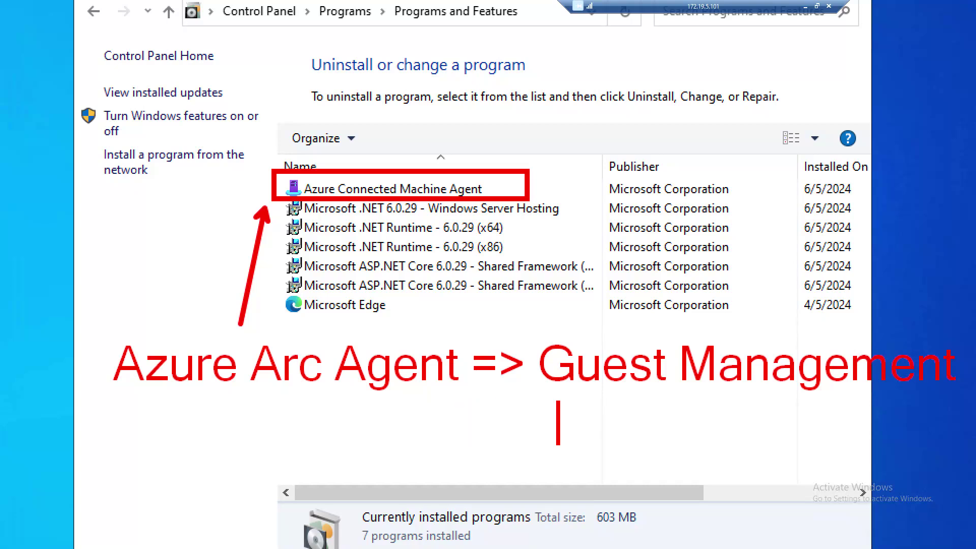
pyautogui.write('enabled')
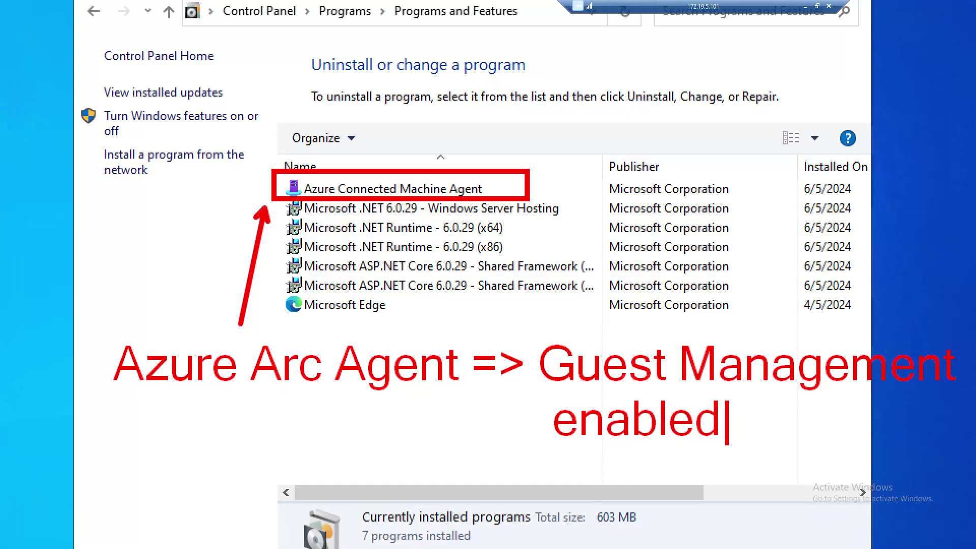
pyautogui.press('Escape')
pyautogui.press('Escape')
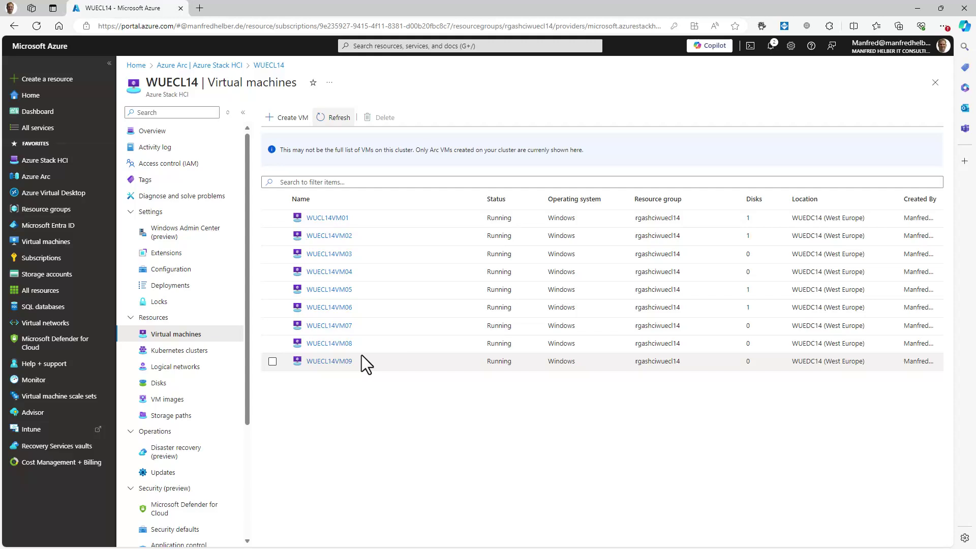
# Open WUECL14VM08 and highlight its 4.096 MB memory and its data disk count and size.
pyautogui.click(338, 347)
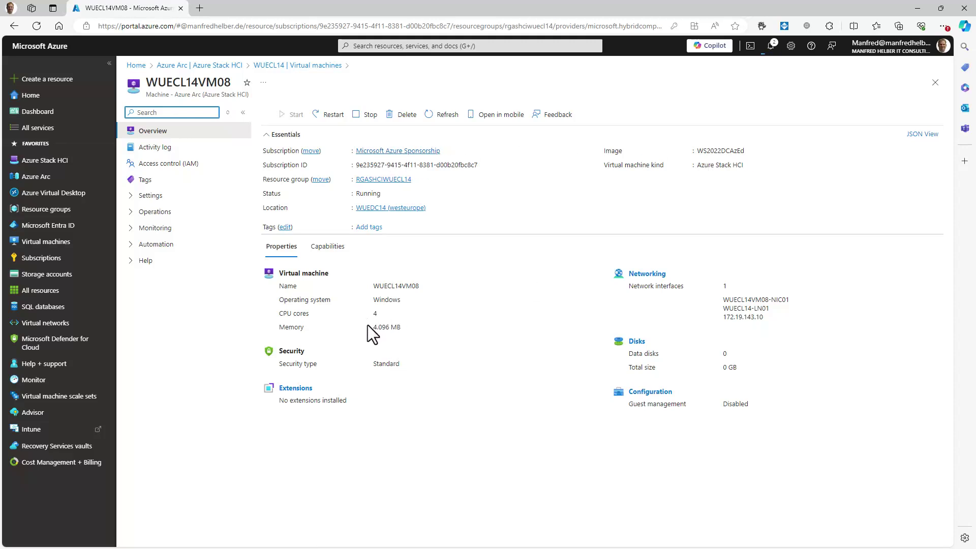
pyautogui.moveTo(371, 327); pyautogui.dragTo(412, 327)
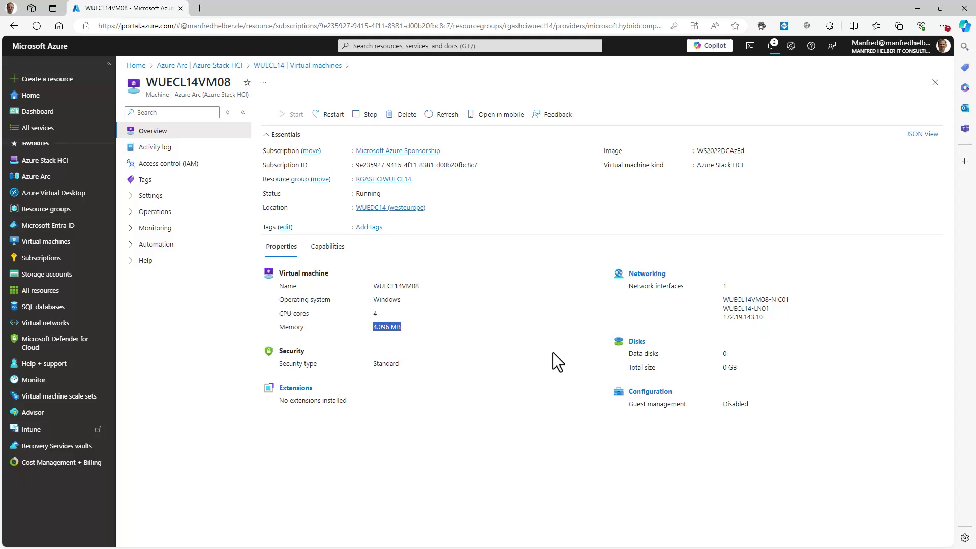
pyautogui.moveTo(626, 352); pyautogui.dragTo(734, 367)
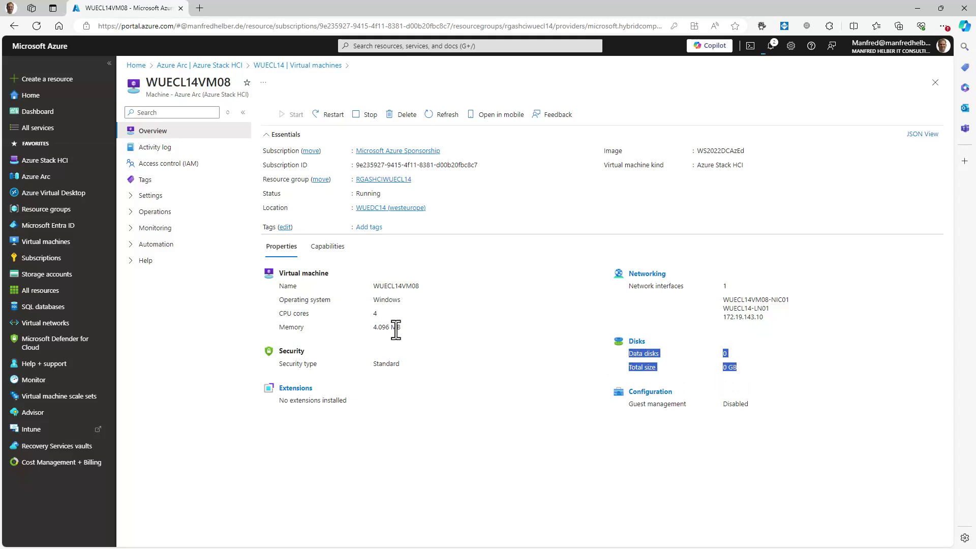
# Go to WUECL14VM08's Disks settings and begin adding a new data disk.
pyautogui.click(145, 195)
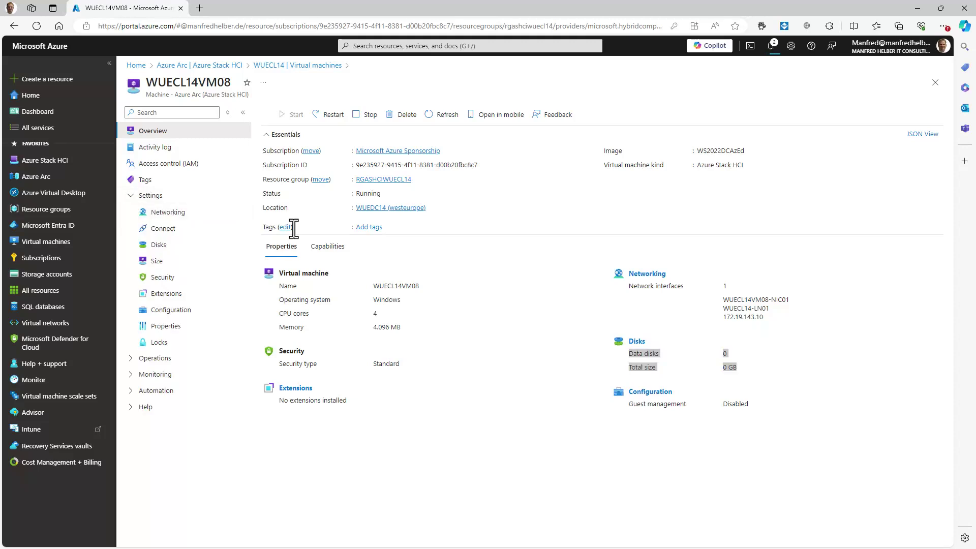
pyautogui.click(157, 245)
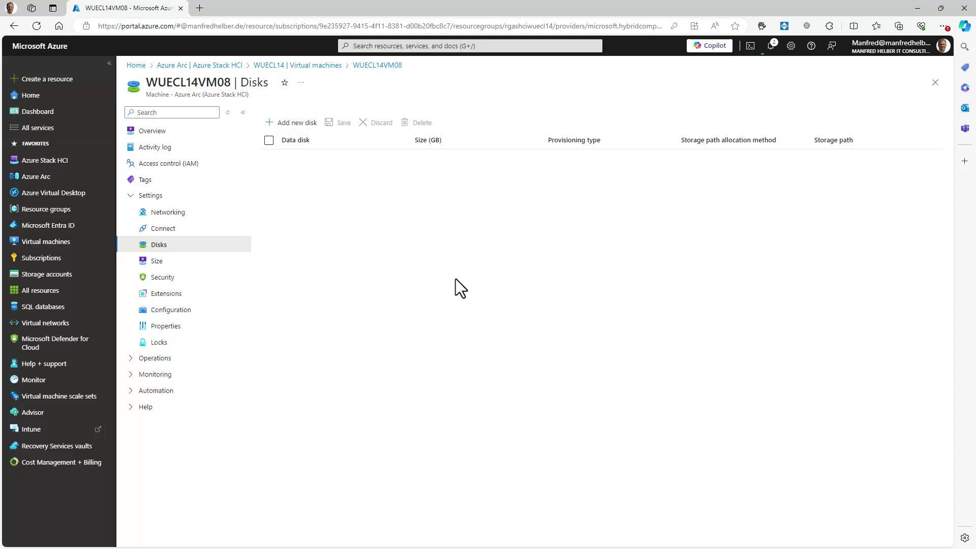
pyautogui.click(299, 124)
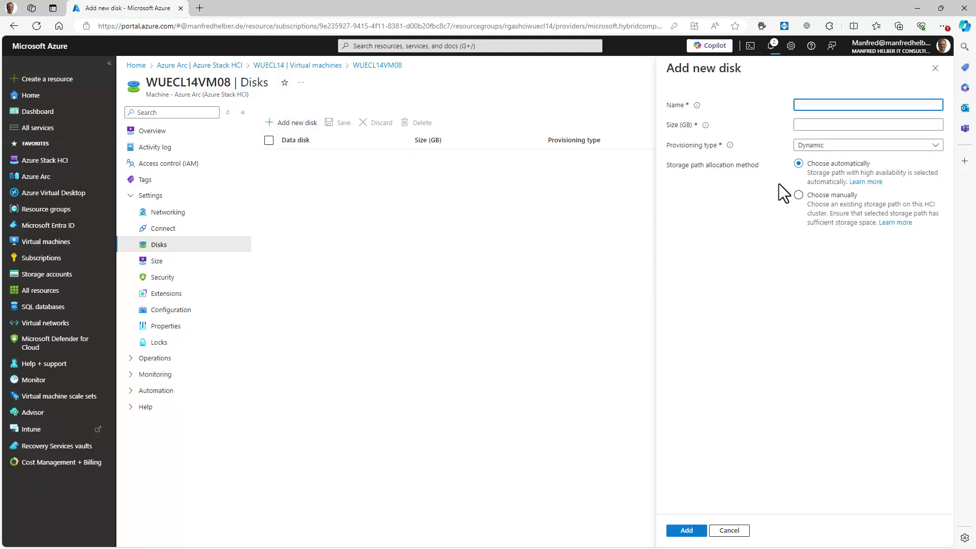
# Add the 450 GB data disk WUECL14VM08Disk01 and save the disk changes.
pyautogui.write('WUECL14VM08')
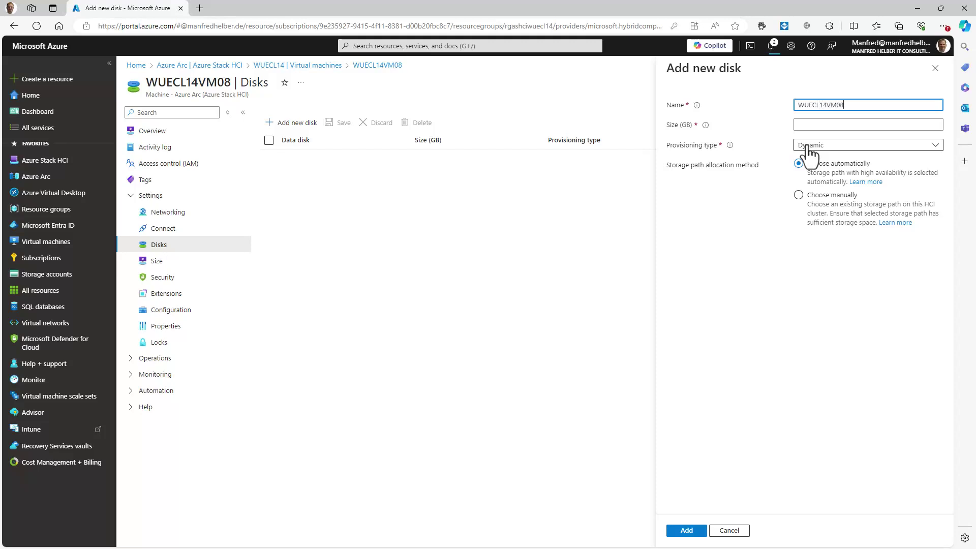
pyautogui.write('Disk01')
pyautogui.click(824, 124)
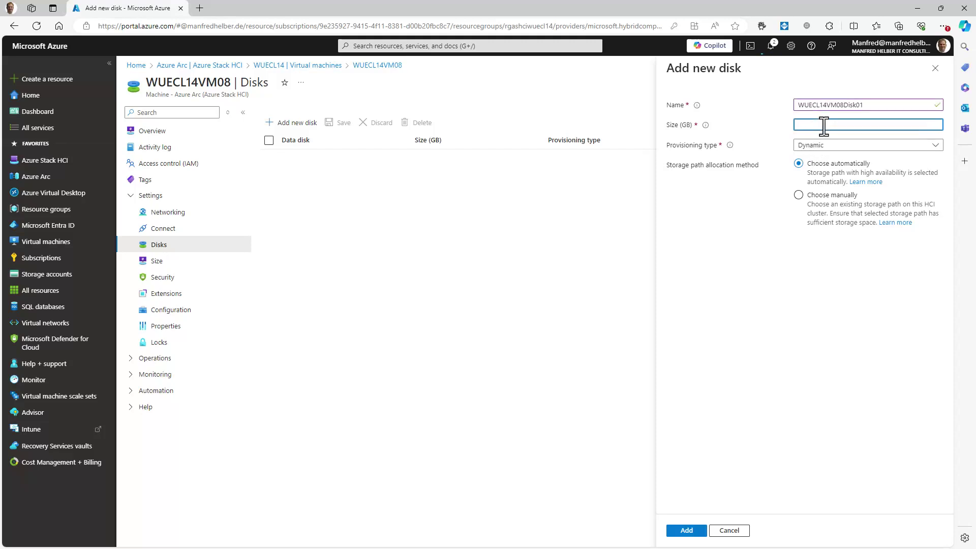
pyautogui.write('450')
pyautogui.click(698, 531)
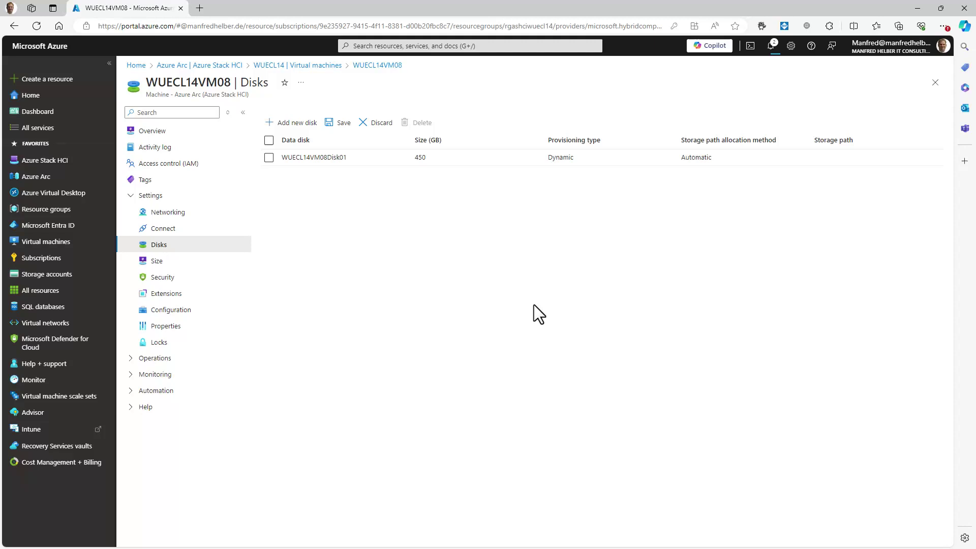
pyautogui.click(337, 122)
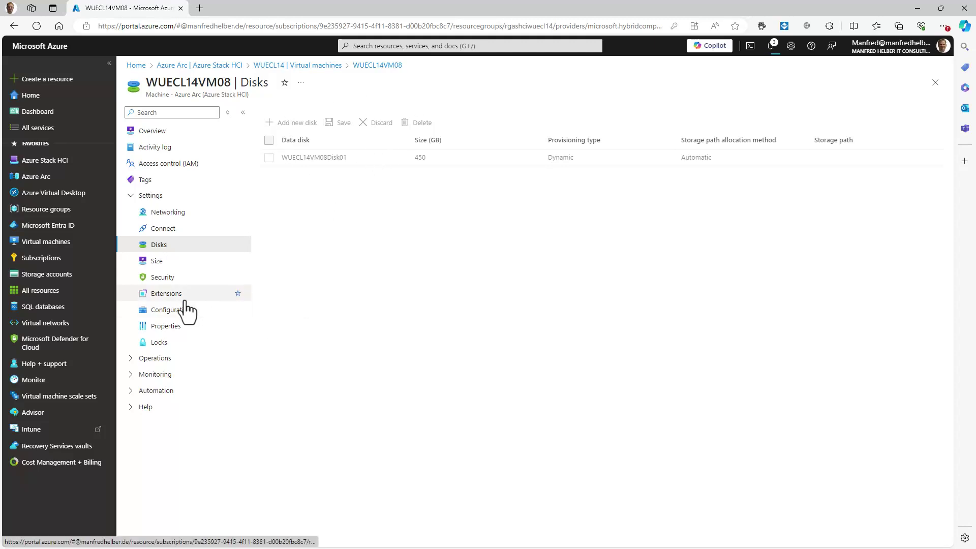
pyautogui.click(152, 263)
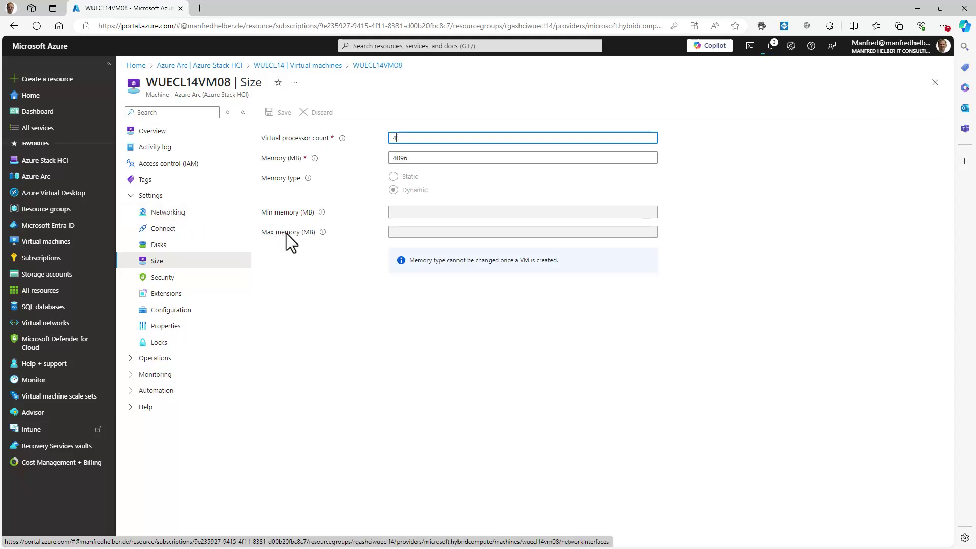
# Review WUECL14VM08's Security page, its guest management note, Extensions and Configuration.
pyautogui.click(177, 283)
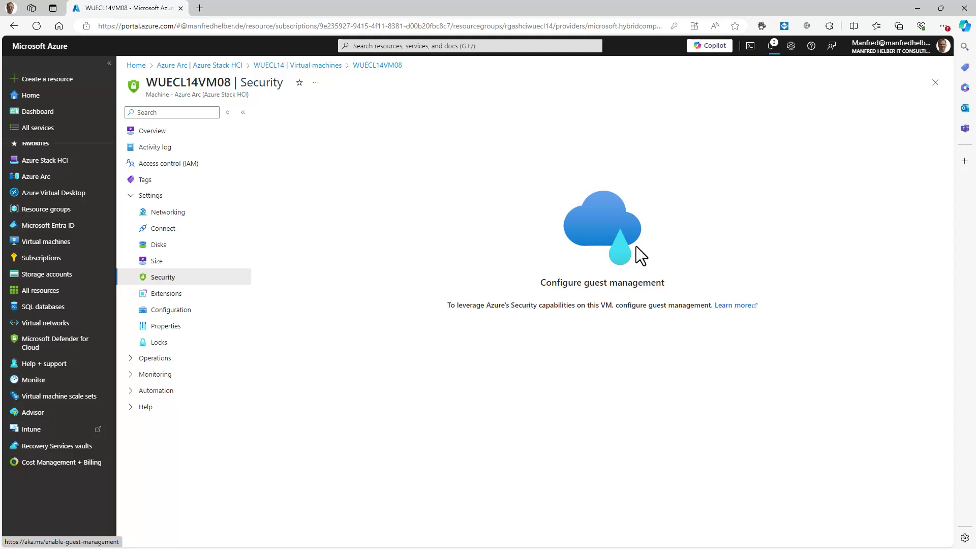
pyautogui.moveTo(585, 282); pyautogui.dragTo(679, 305)
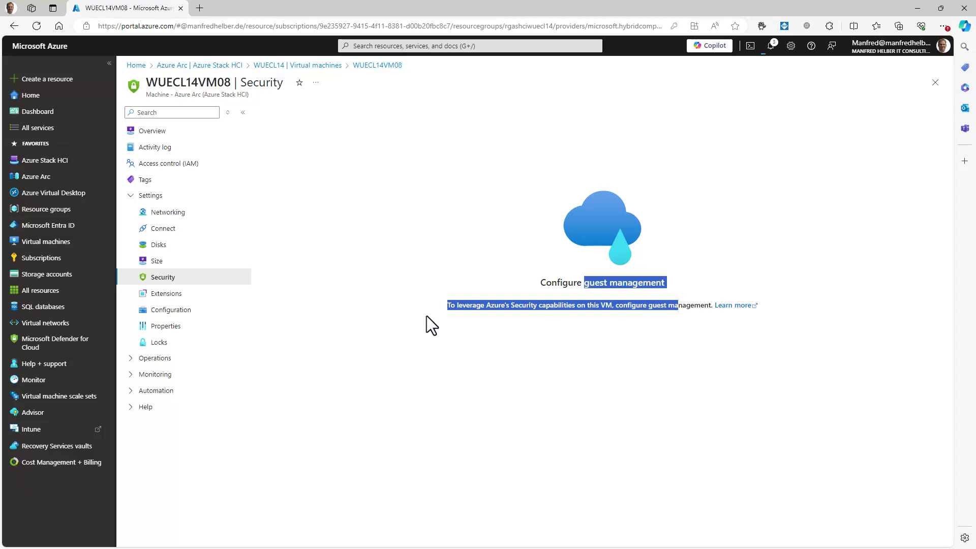
pyautogui.click(170, 294)
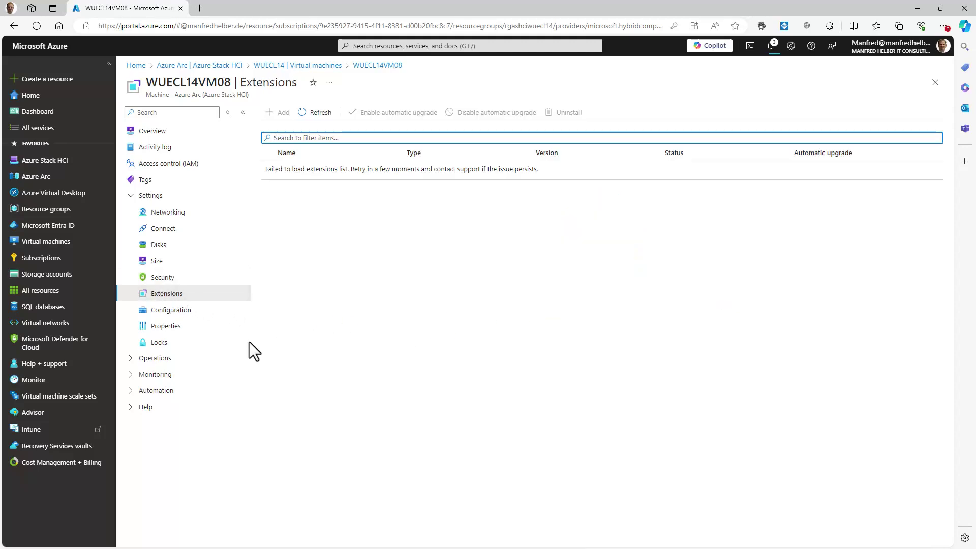
pyautogui.click(170, 312)
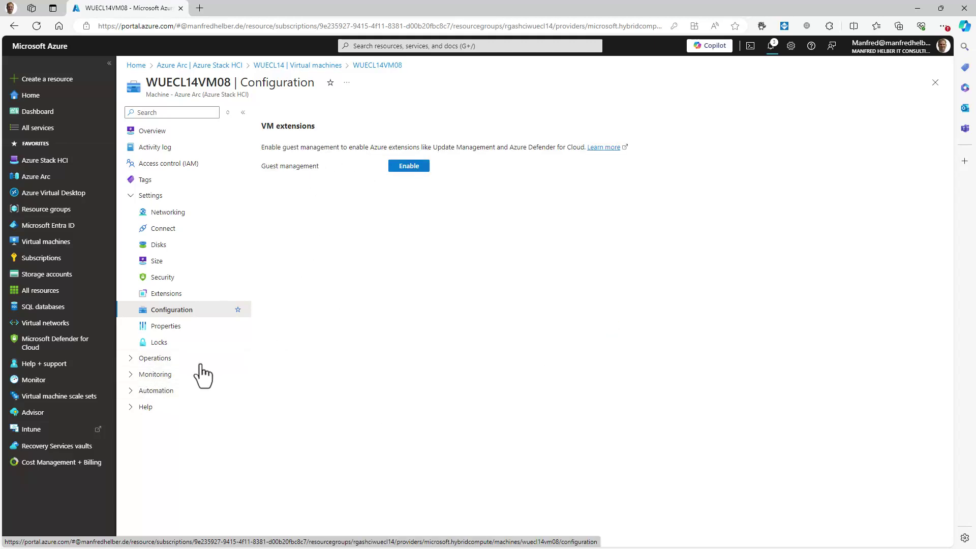
# Check WUECL14VM08's processor and memory size, then return to its Disks list.
pyautogui.click(145, 358)
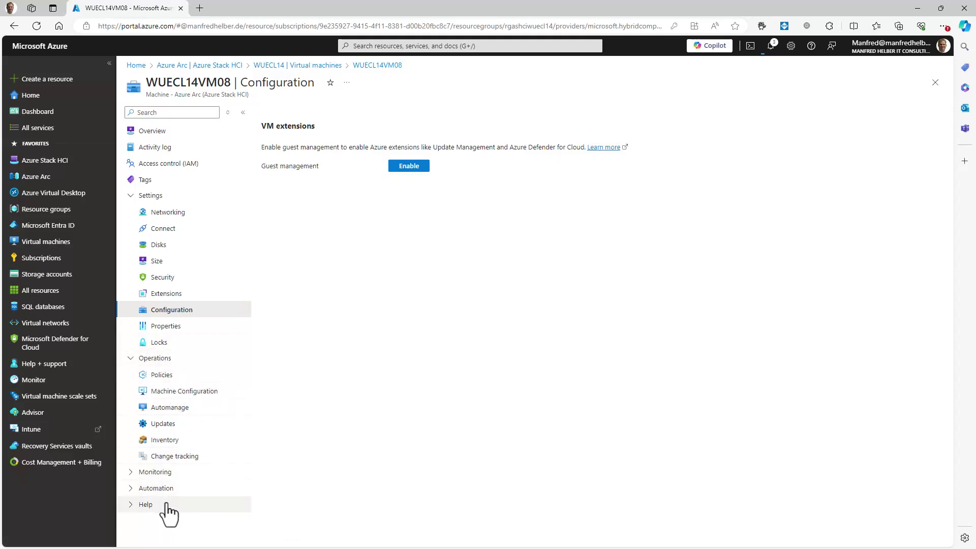
pyautogui.click(155, 264)
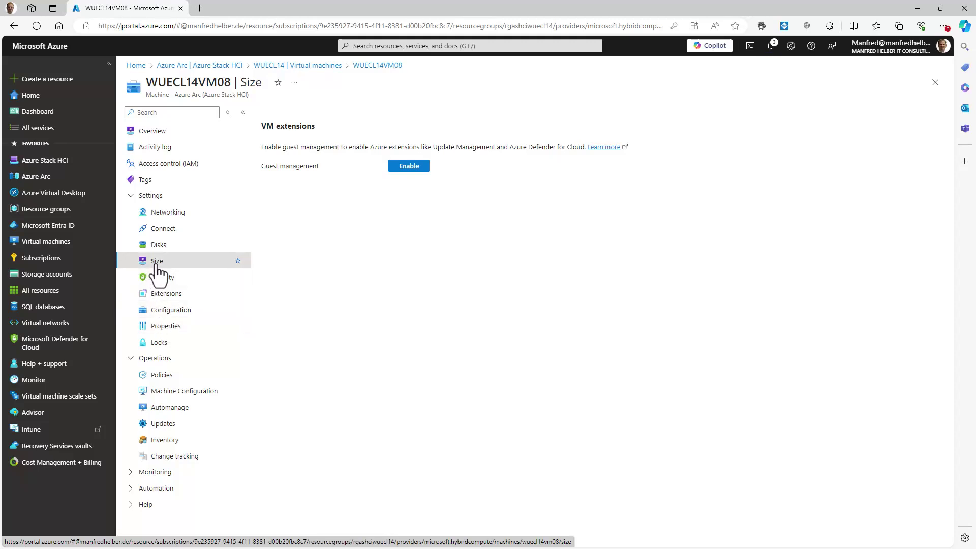
pyautogui.click(156, 247)
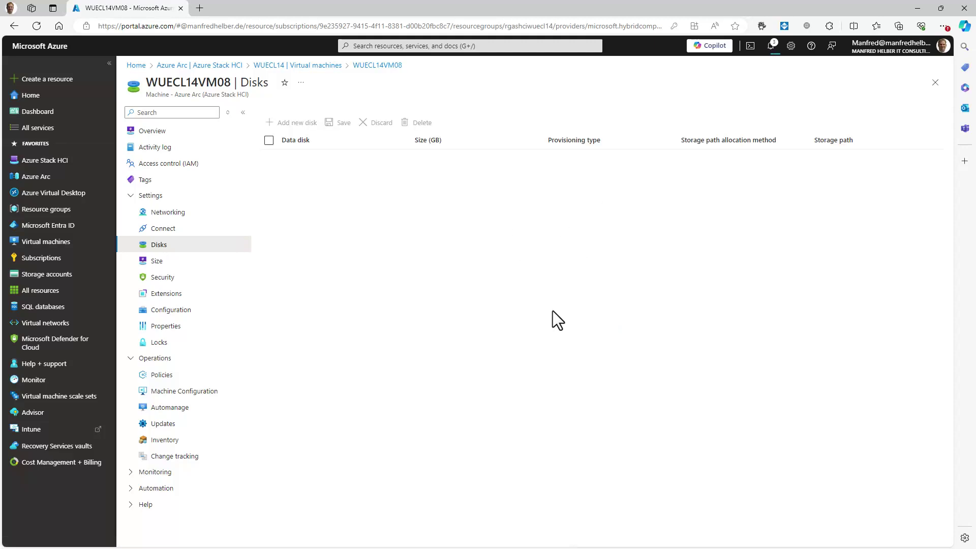
# Highlight the Creating disk entry in the portal notifications in red.
pyautogui.click(771, 46)
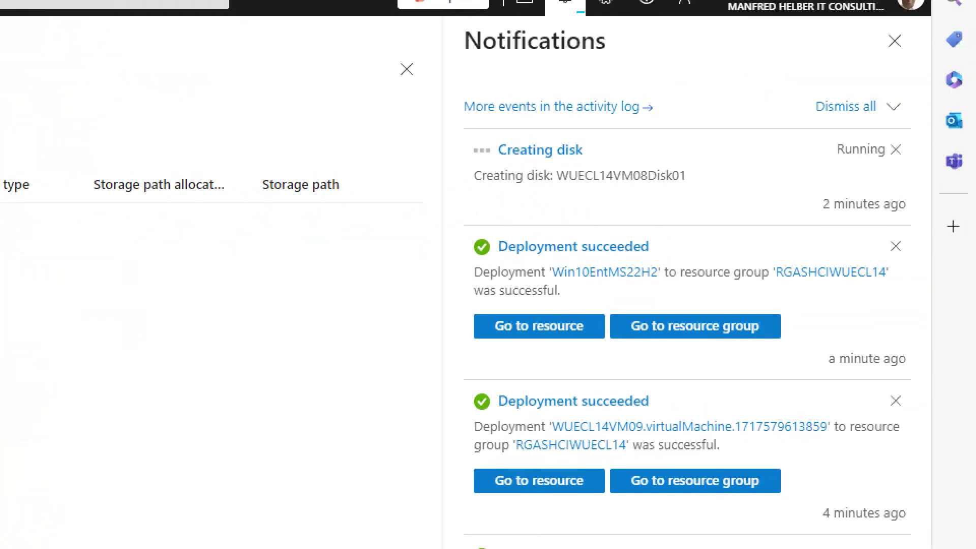
pyautogui.moveTo(460, 130); pyautogui.dragTo(927, 234)
pyautogui.press('Escape')
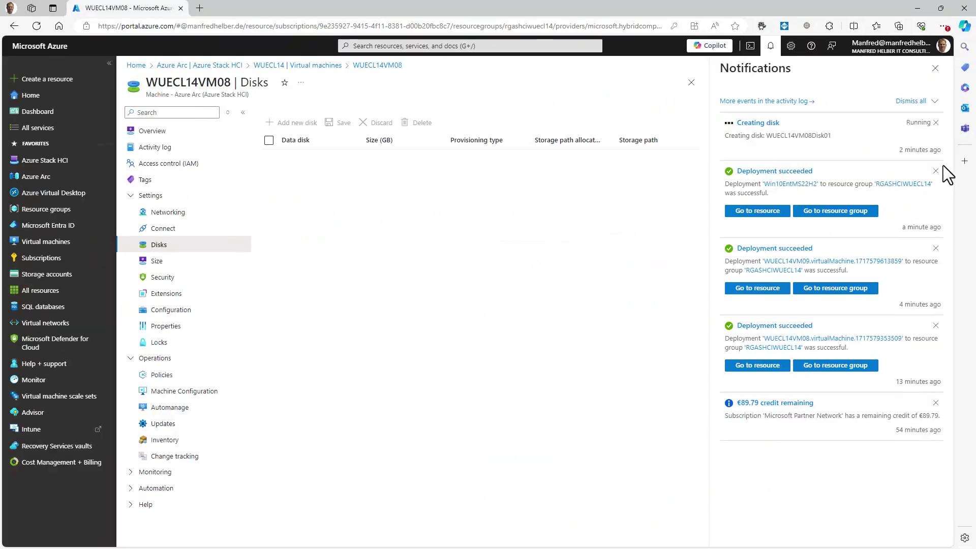
# Open WUECL14VM09 from WUECL14's VM list and review its Disks, Size and Security pages.
pyautogui.click(298, 66)
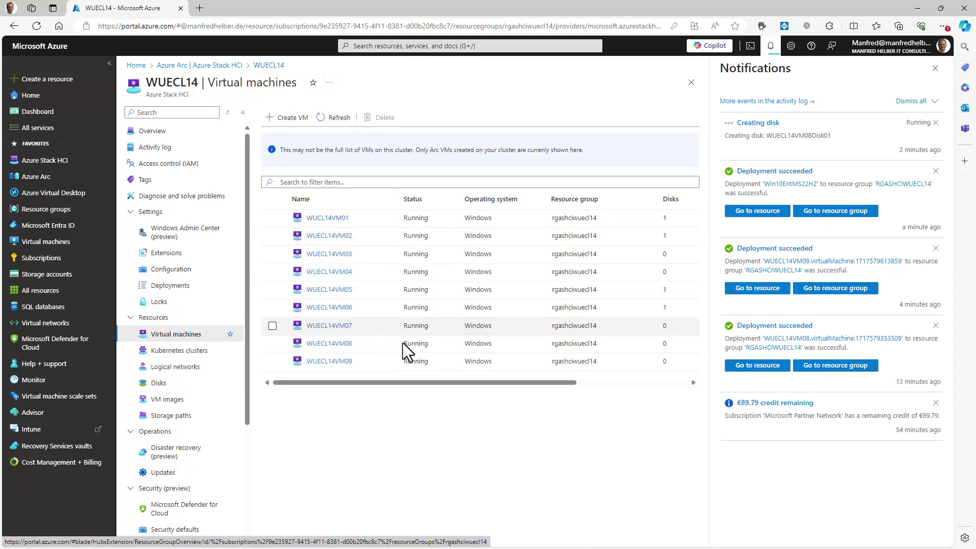
pyautogui.click(336, 362)
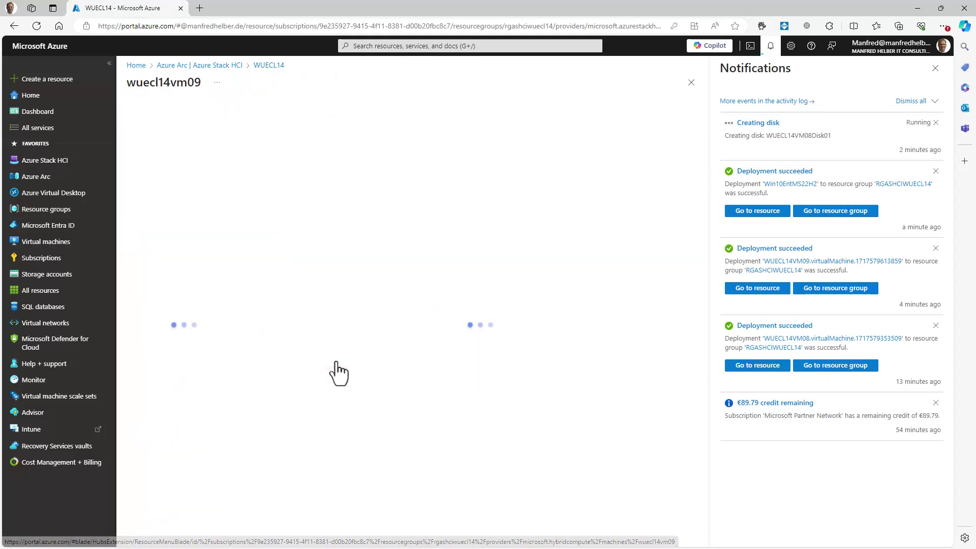
pyautogui.click(936, 68)
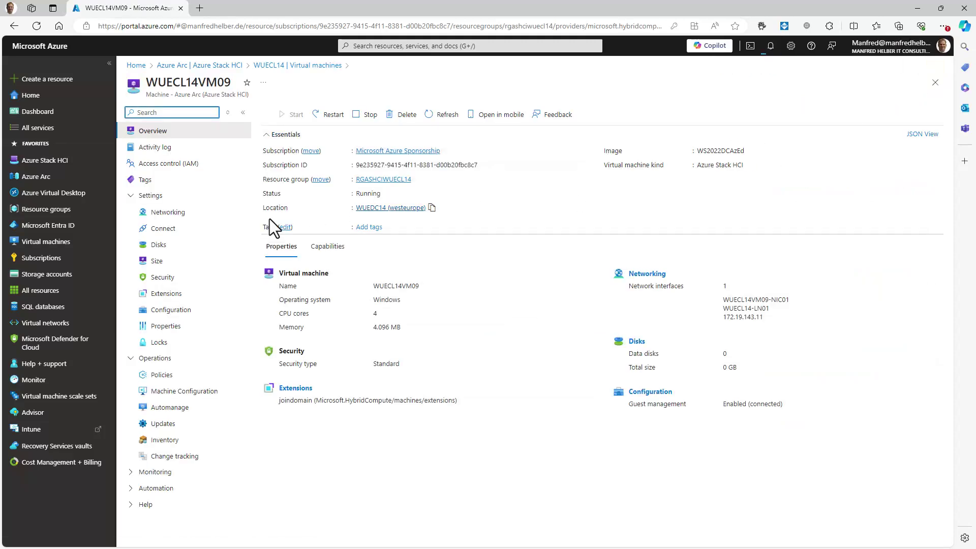
pyautogui.click(155, 245)
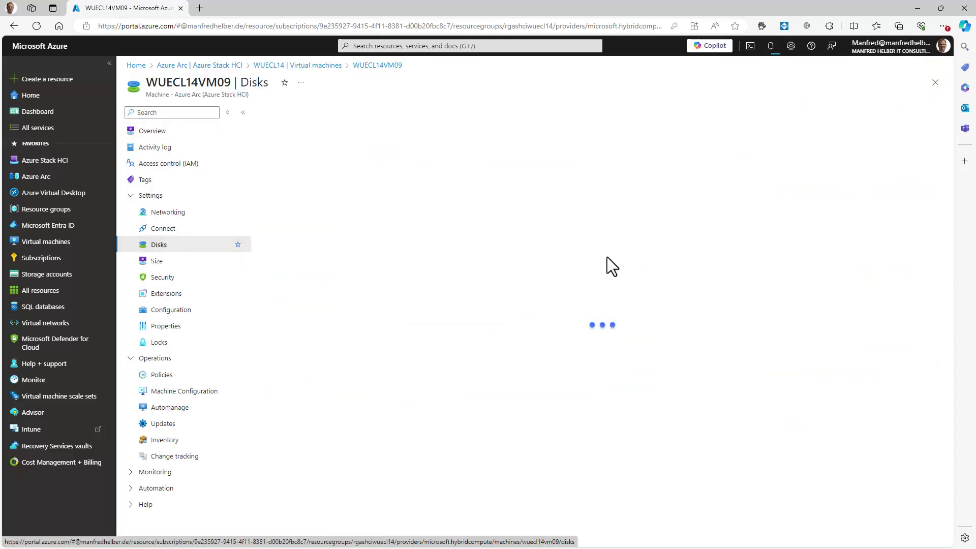
pyautogui.click(155, 261)
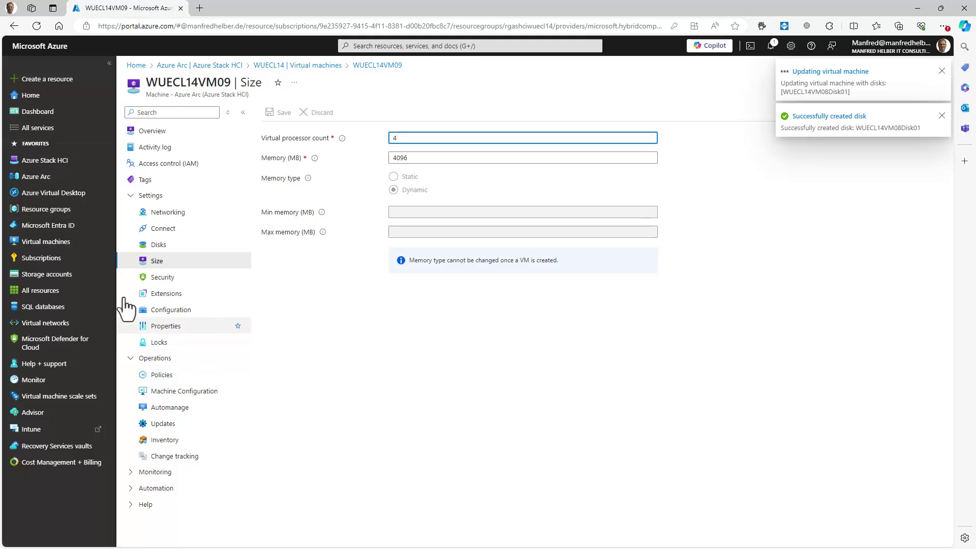
pyautogui.click(159, 277)
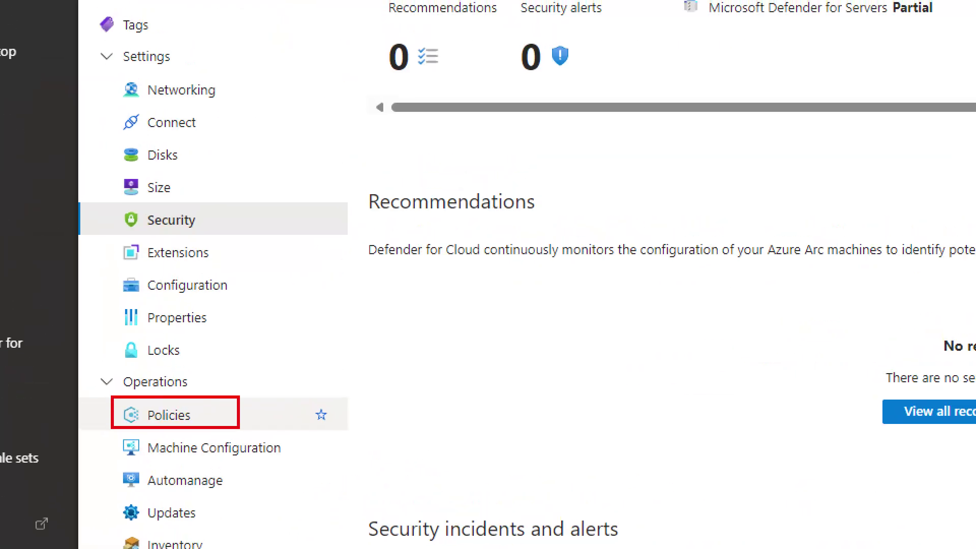
# Box WUECL14VM09's Security section in red, then open its Extensions and Updates pages.
pyautogui.moveTo(102, 202); pyautogui.dragTo(229, 242)
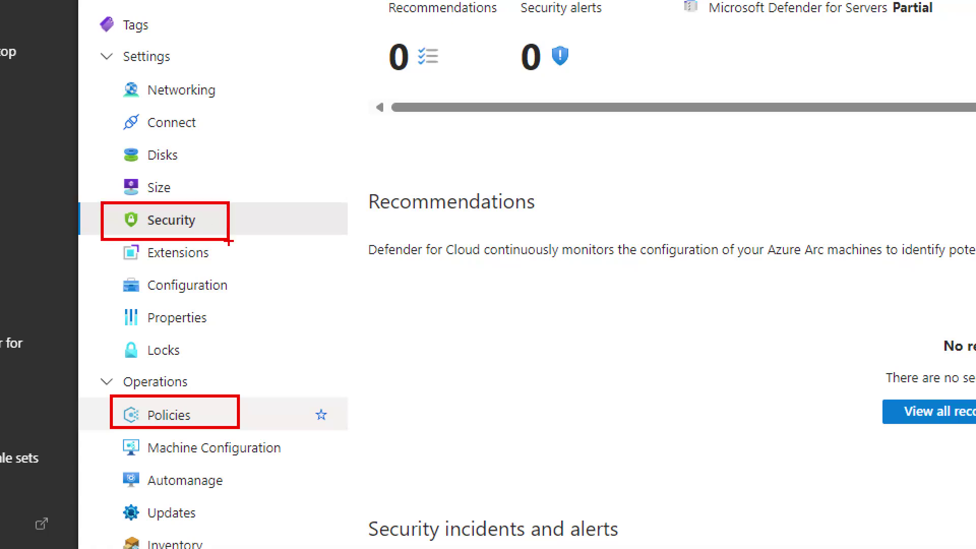
pyautogui.press('Escape')
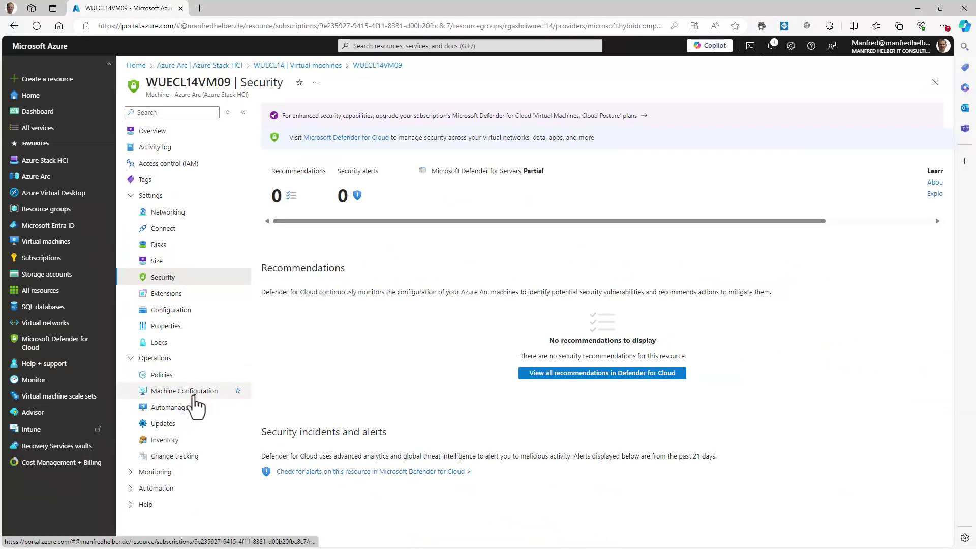
pyautogui.click(155, 471)
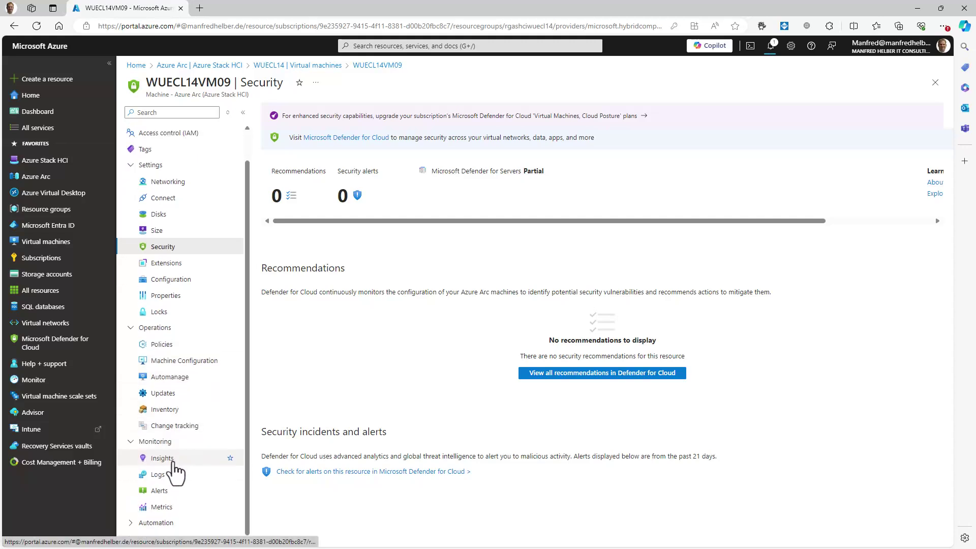
pyautogui.click(137, 524)
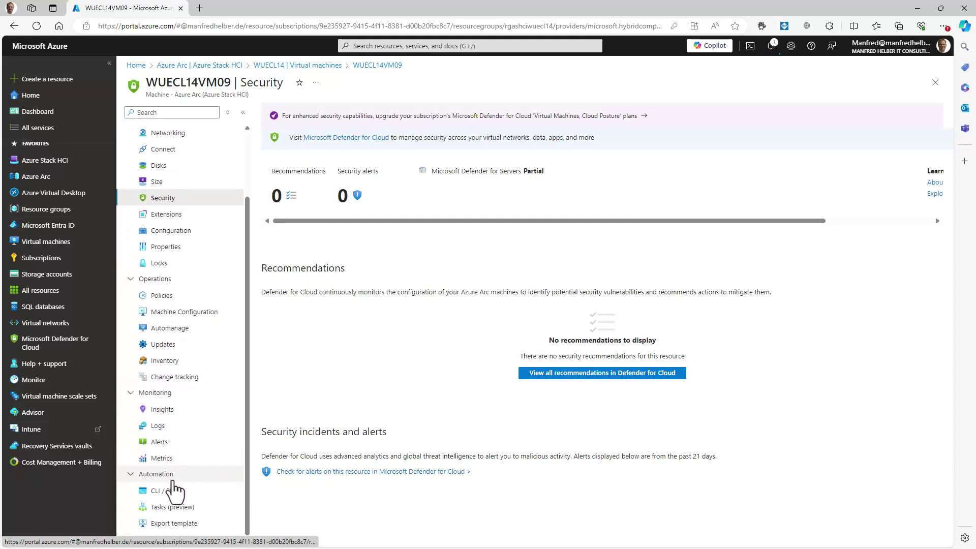
pyautogui.scroll(3, 184, 489)
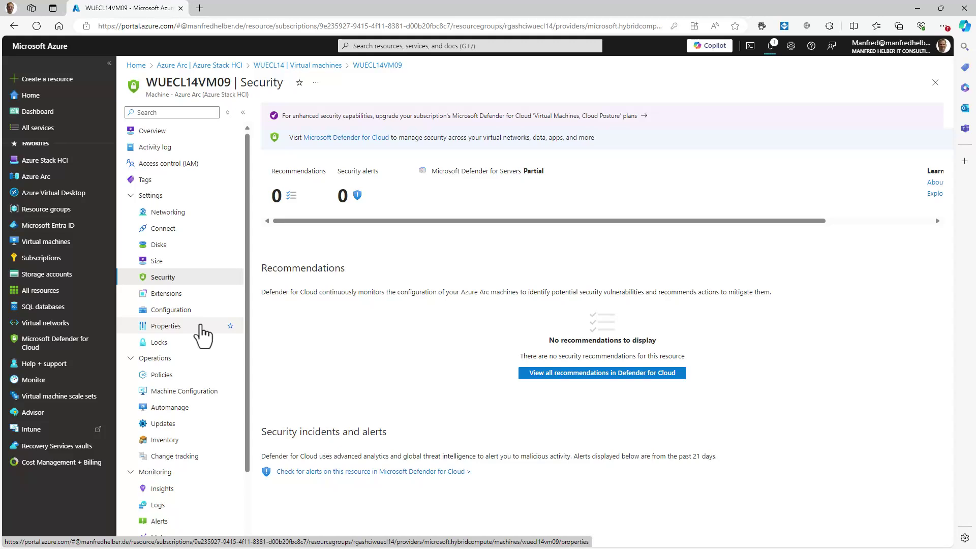
pyautogui.click(163, 295)
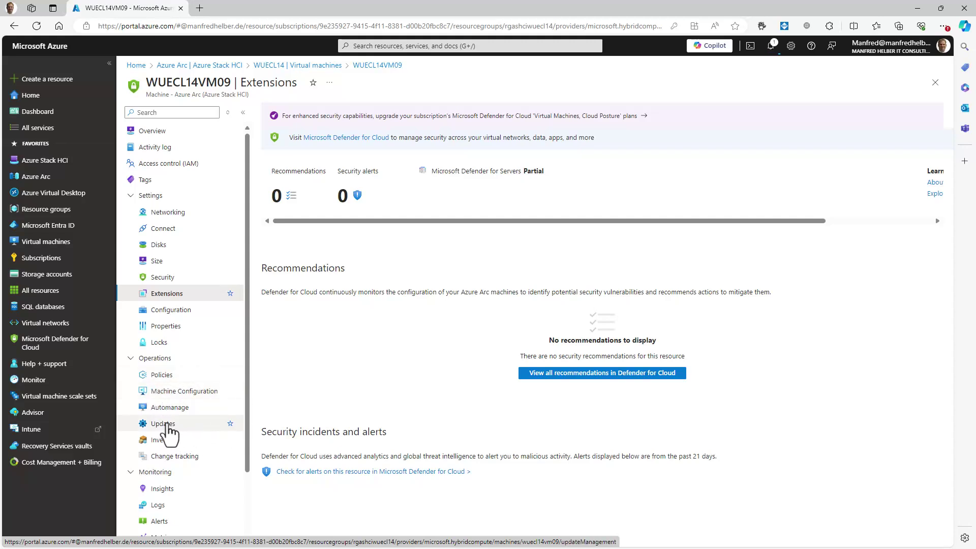
pyautogui.click(163, 424)
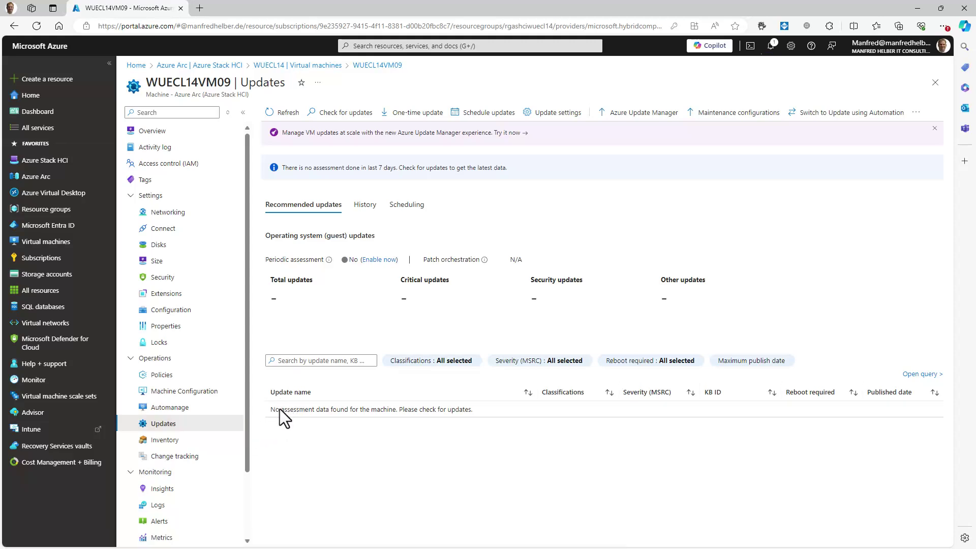
# Return to WUECL14VM09's Updates page and draw a red arrow at the Updates item.
pyautogui.hotkey('alt', 'Left')
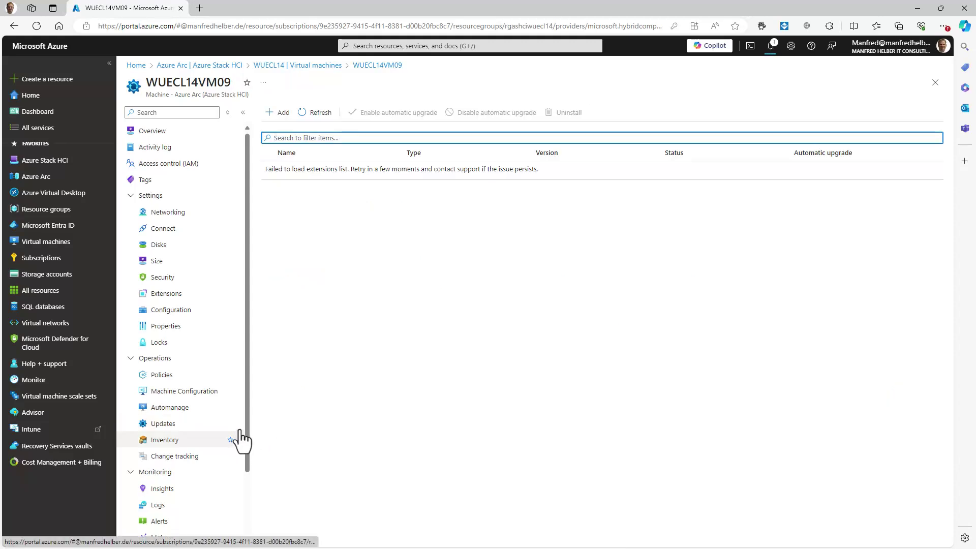
pyautogui.click(186, 425)
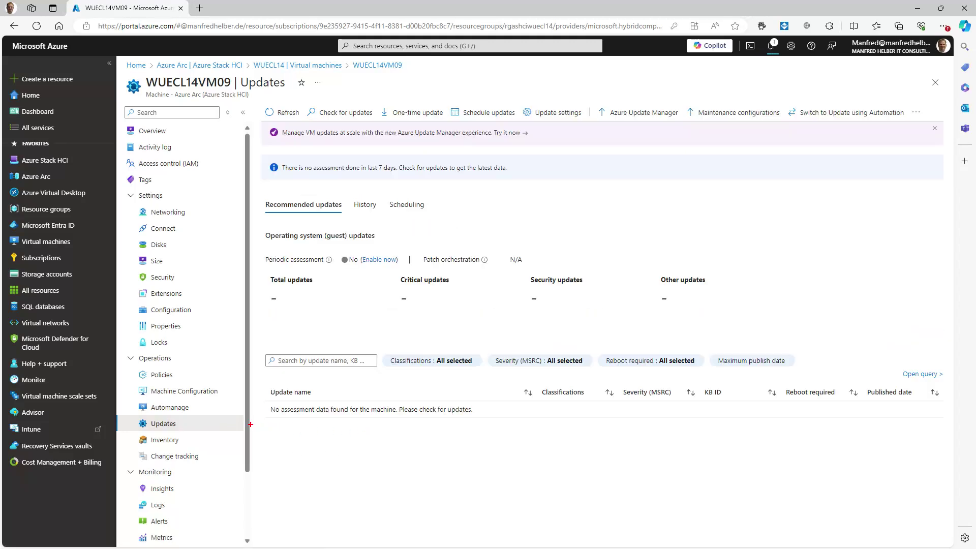
pyautogui.moveTo(238, 425)
pyautogui.mouseDown()
pyautogui.moveTo(274, 438)
pyautogui.moveTo(294, 474)
pyautogui.mouseUp()
# Note the options 1. Manuell?, 2. WSUS?, 3. 3rd Party and 4. Azure Update!
pyautogui.write('1')
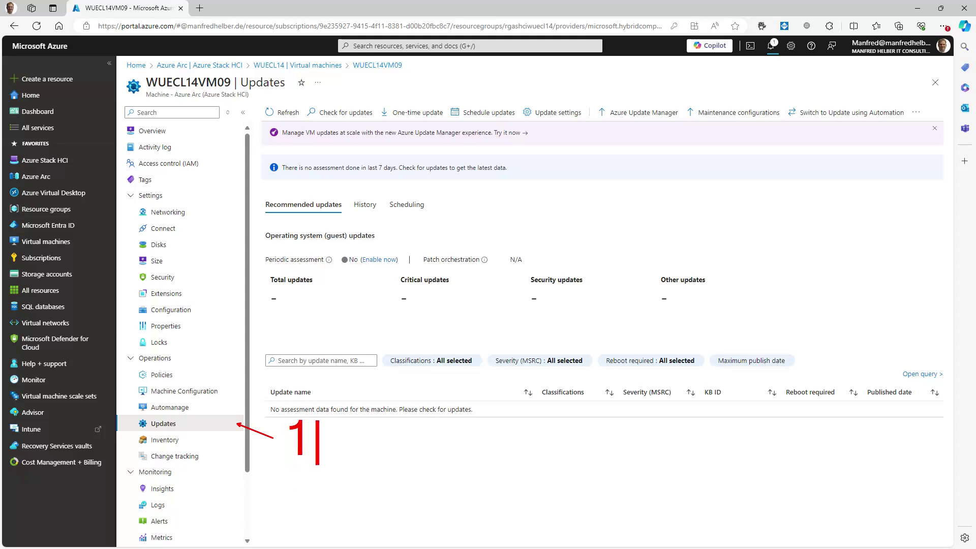
pyautogui.write('. Manue')
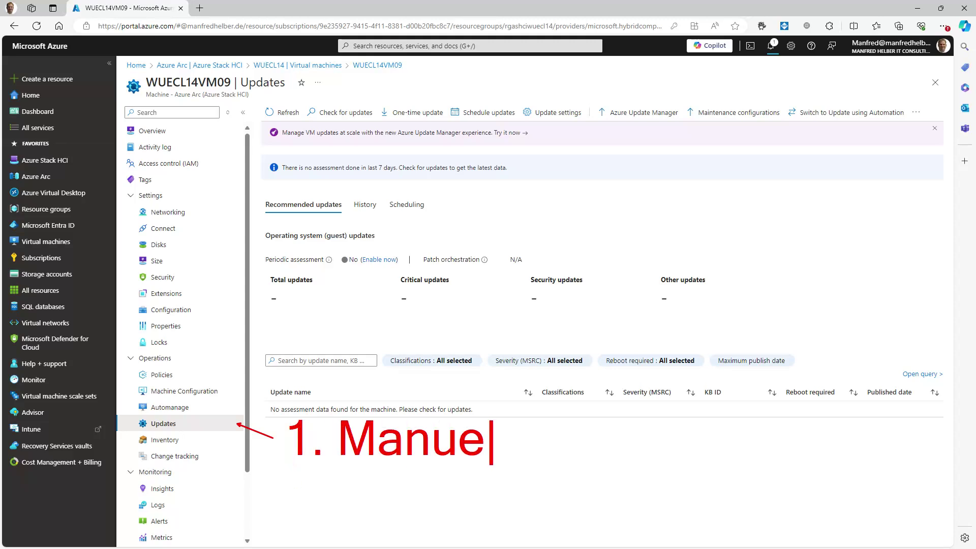
pyautogui.write('ll?')
pyautogui.press('Return')
pyautogui.write('2')
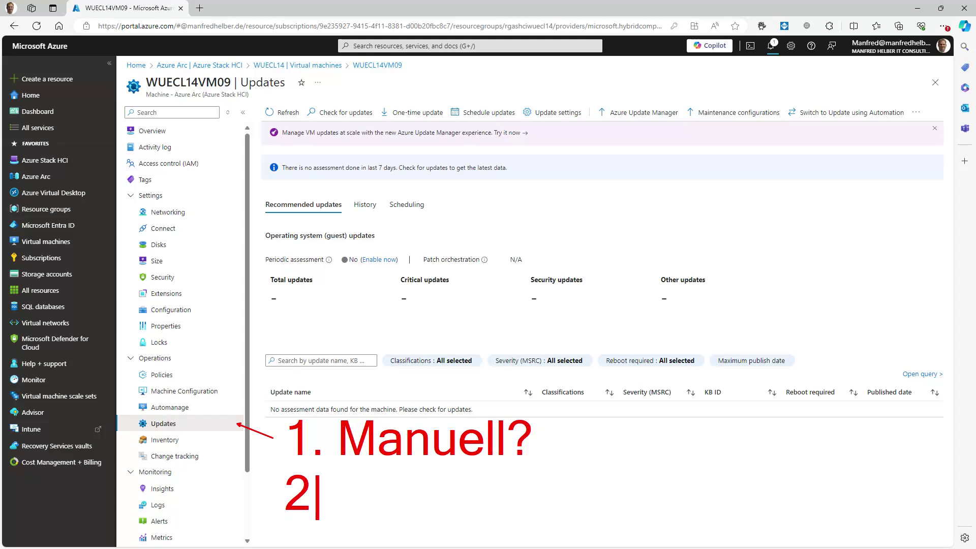
pyautogui.write('. WSUS')
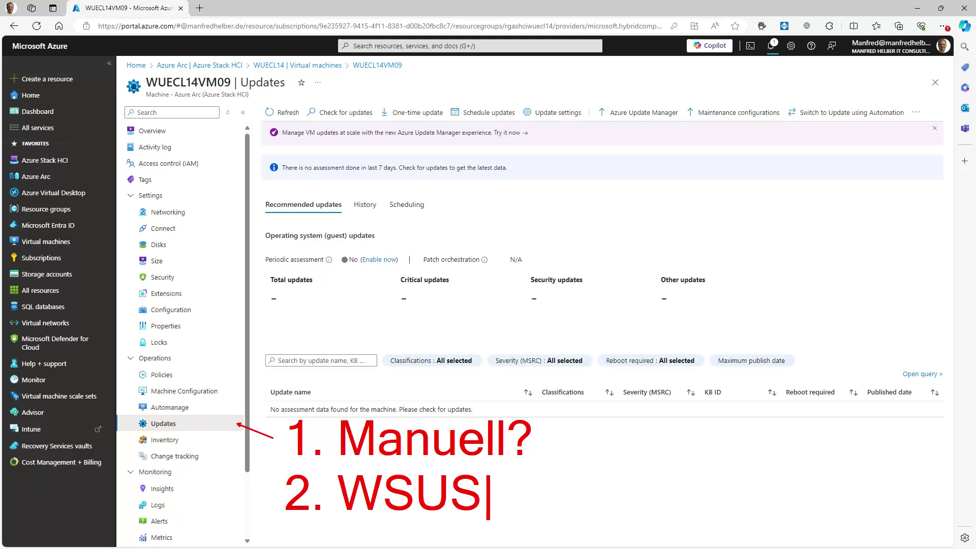
pyautogui.write('?')
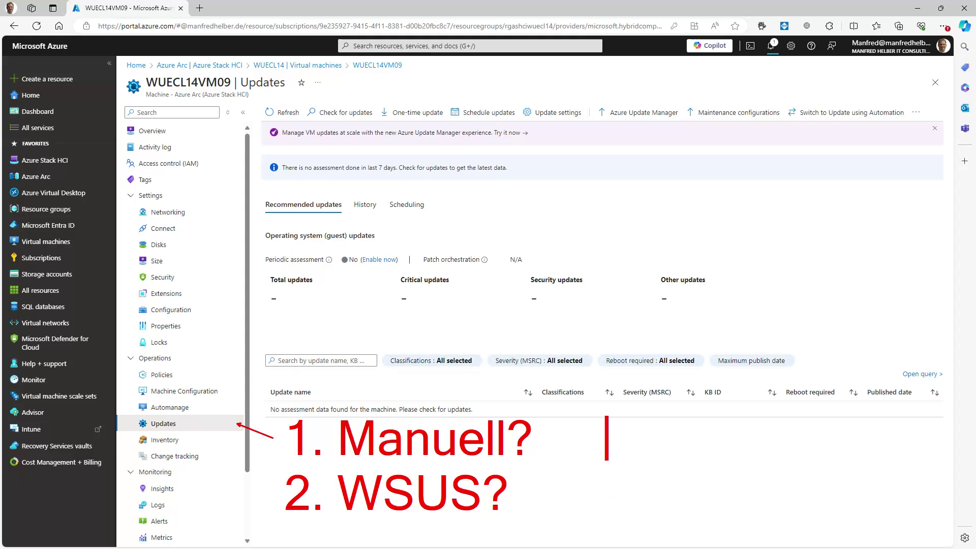
pyautogui.write('3. 3')
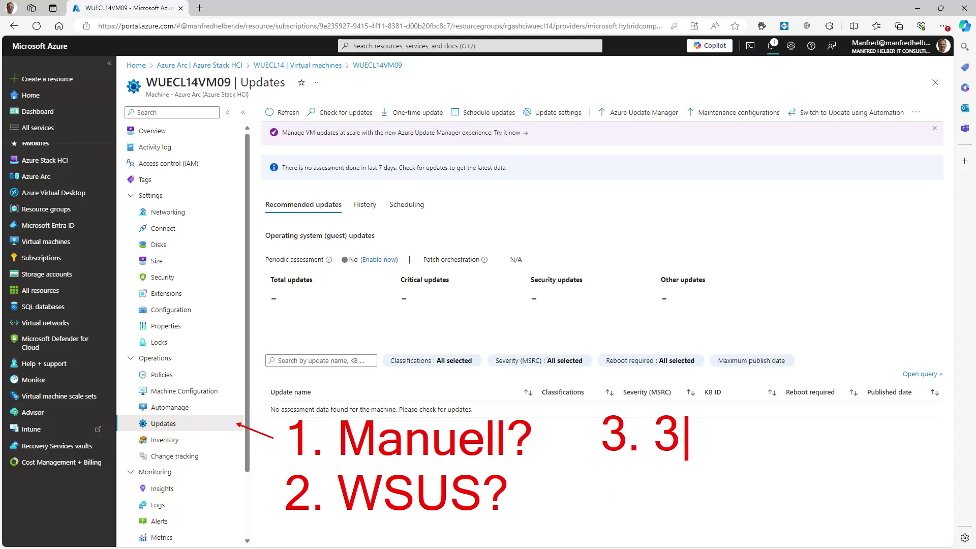
pyautogui.write('rd Party')
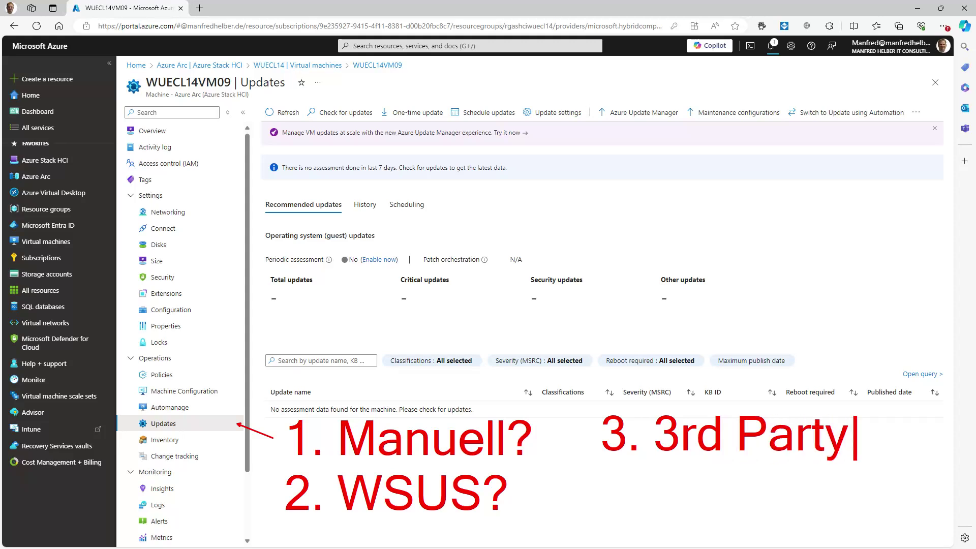
pyautogui.press('Return')
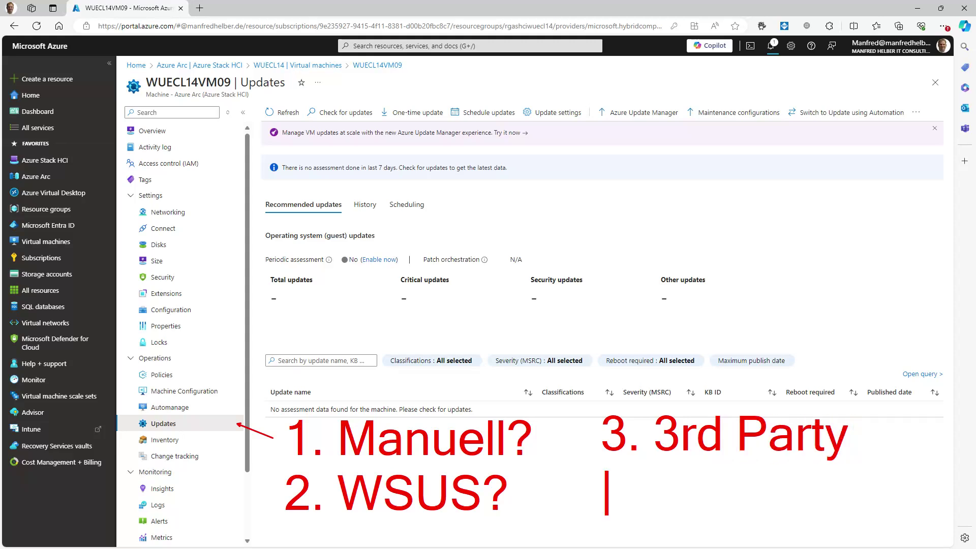
pyautogui.write('4.')
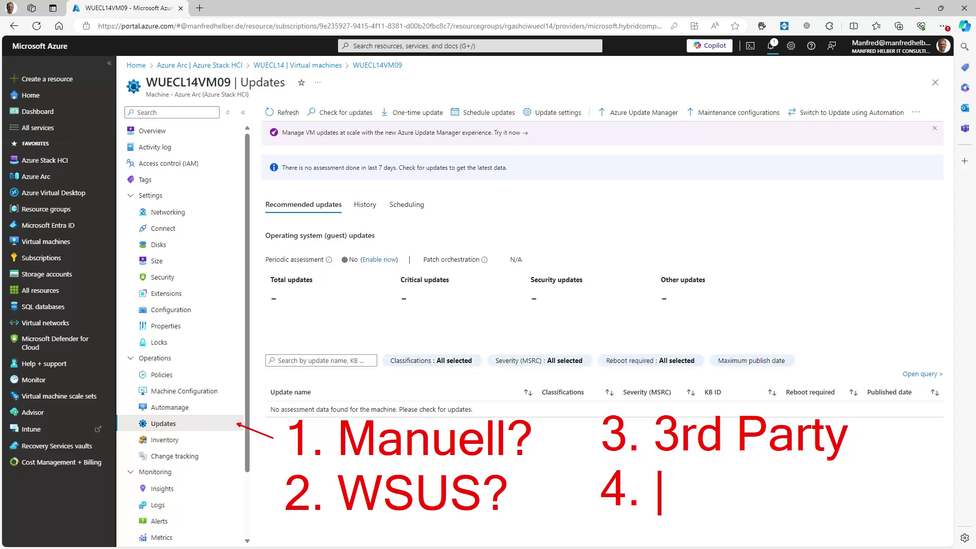
pyautogui.write(' A')
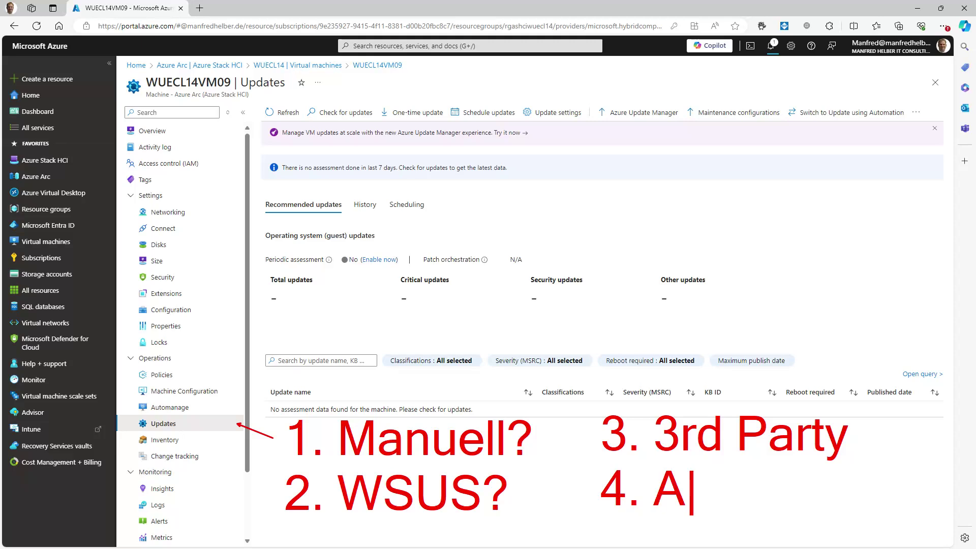
pyautogui.write('zure Update')
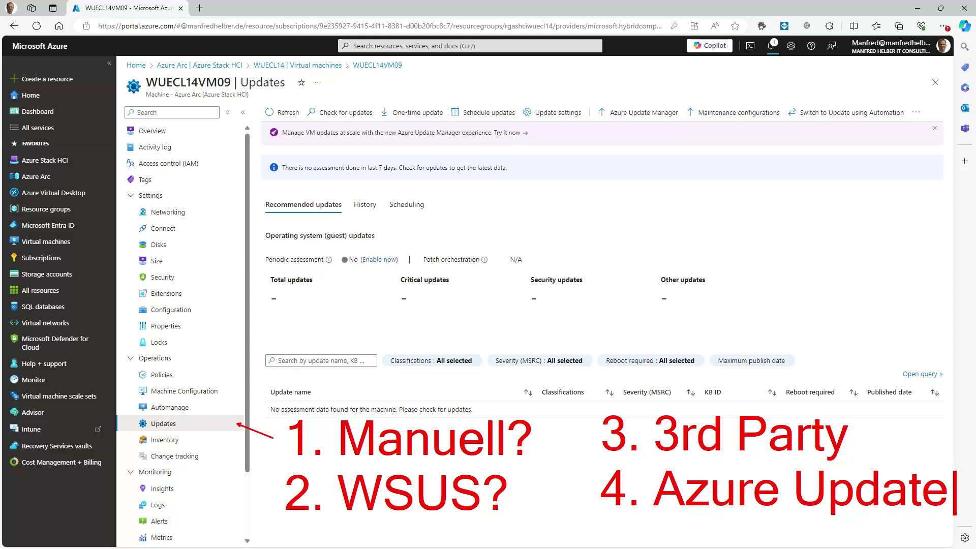
pyautogui.write('!')
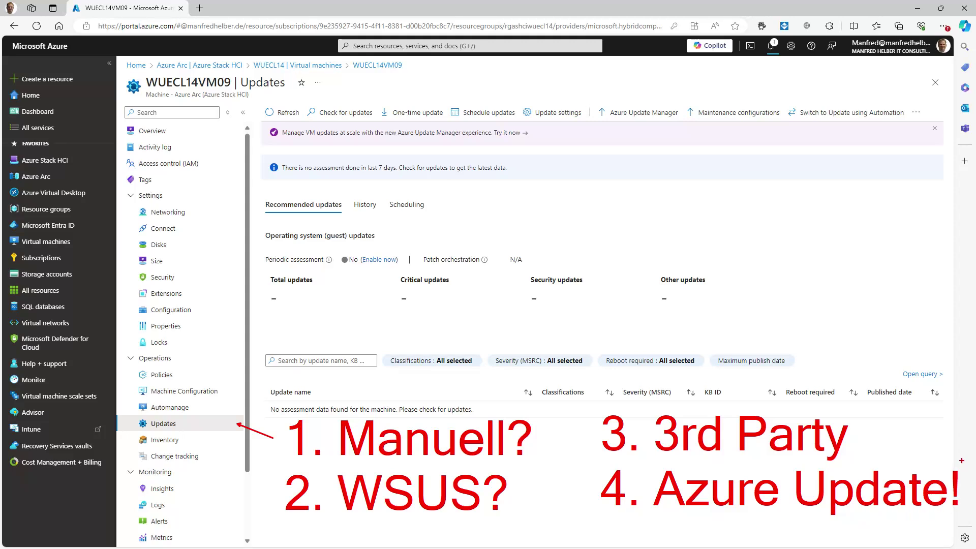
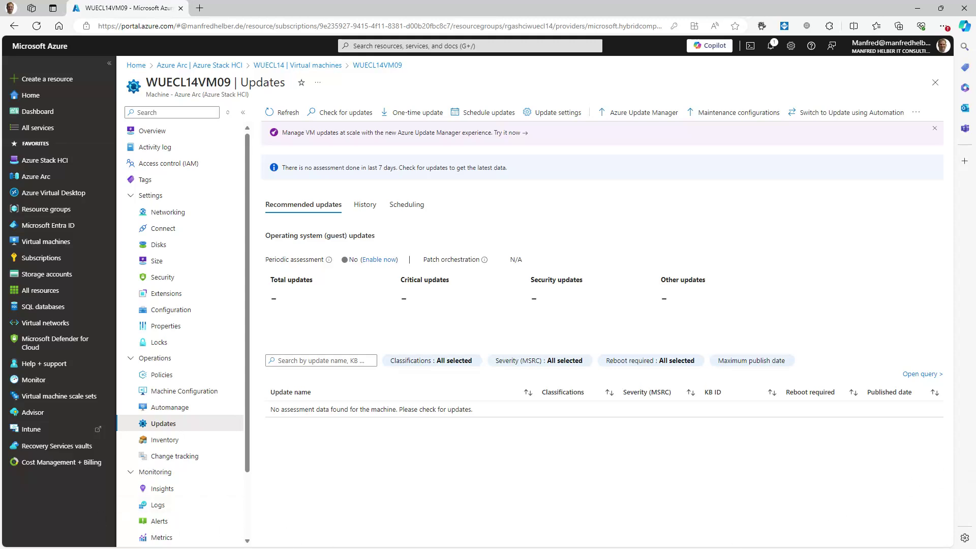
# Switch from the Azure portal to the cluster's roles list in Failover Cluster Manager.
pyautogui.hotkey('alt', 'Tab')
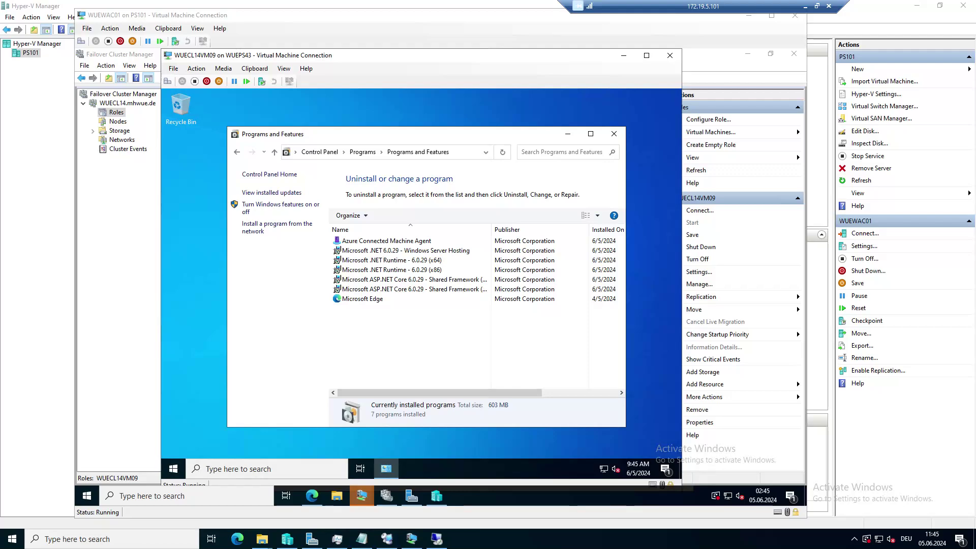
pyautogui.click(137, 308)
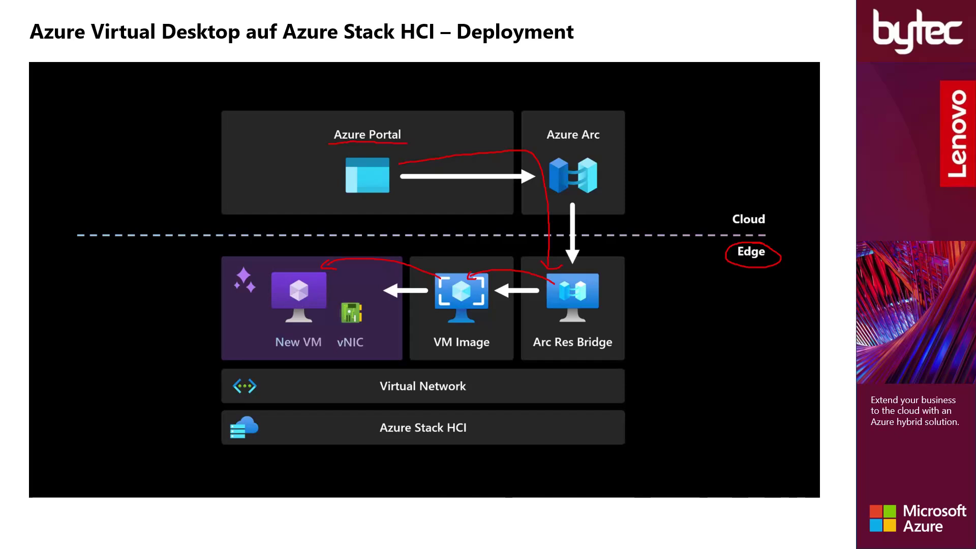
# Advance to the licensing slide, reveal the callout, and underline Azure and both $0 prices.
pyautogui.press('Right')
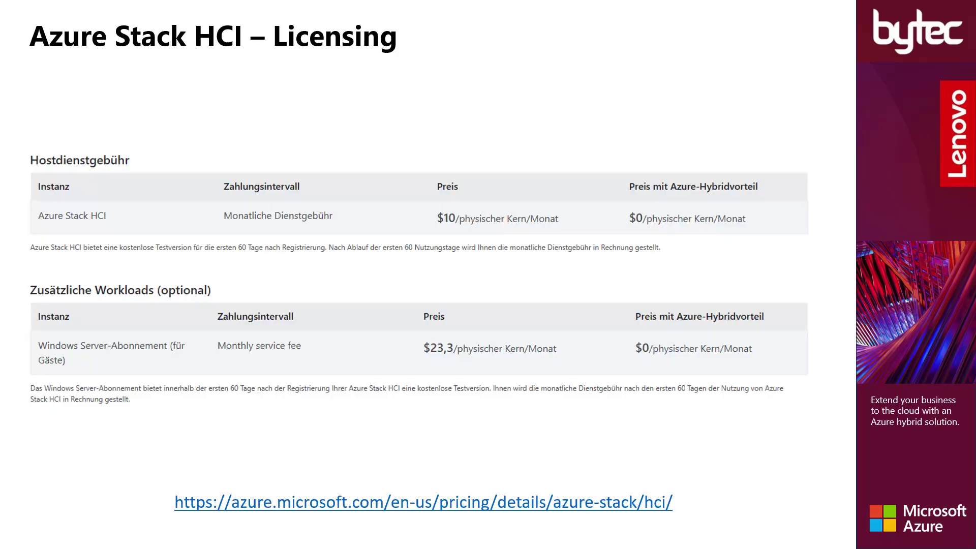
pyautogui.press('Right')
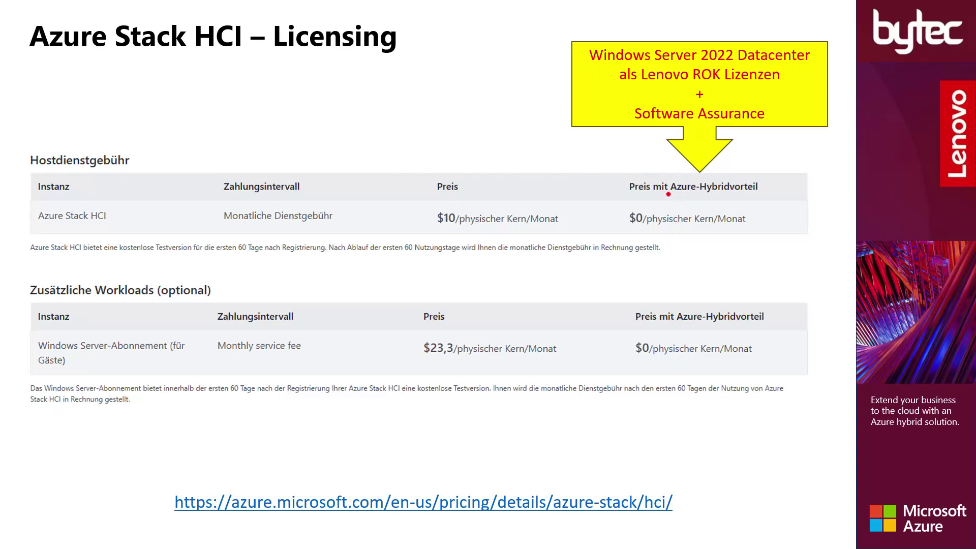
pyautogui.moveTo(667, 194); pyautogui.dragTo(698, 193)
pyautogui.moveTo(624, 228); pyautogui.dragTo(648, 228)
pyautogui.moveTo(633, 359); pyautogui.dragTo(659, 356)
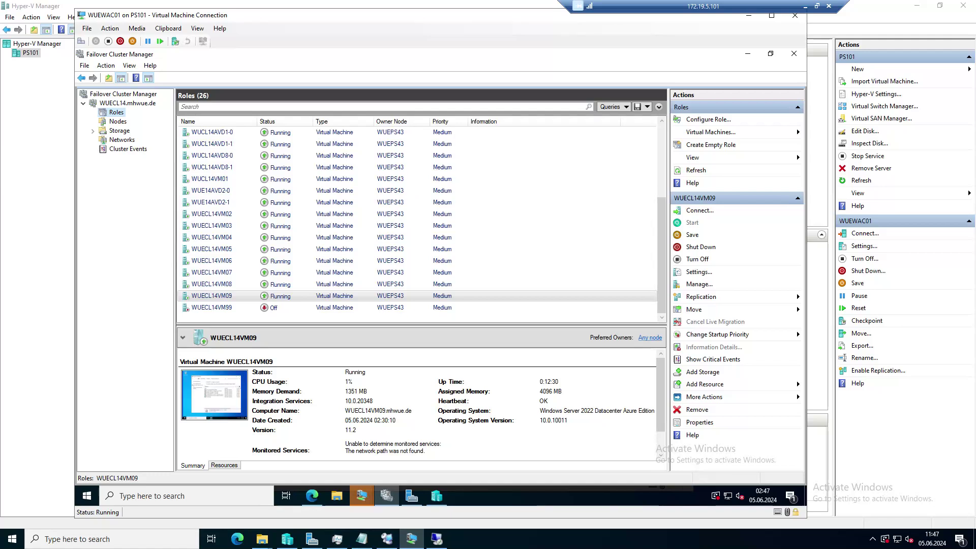
# Look over the WUECL14VM09, VM06 and VM99 roles, then bring up the Windows Admin Center inventory.
pyautogui.click(218, 296)
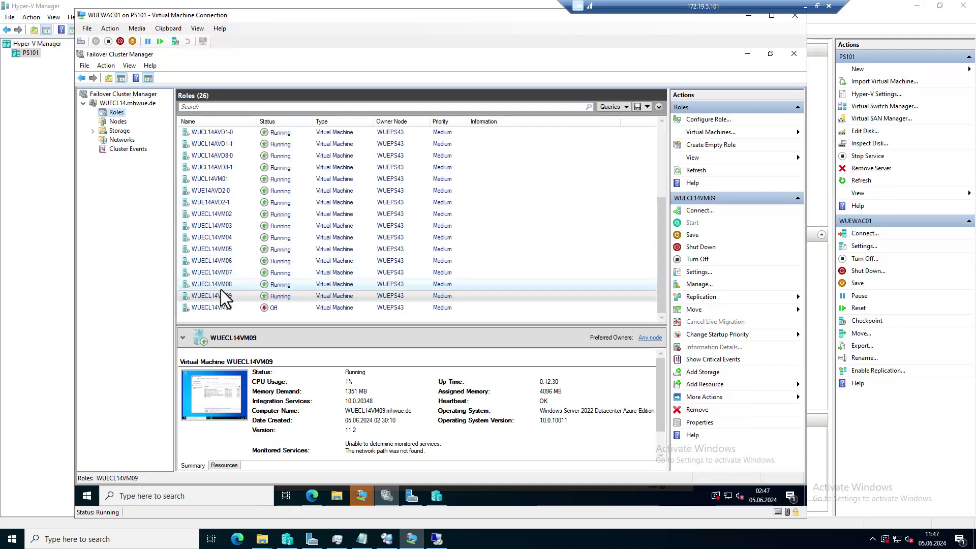
pyautogui.click(225, 262)
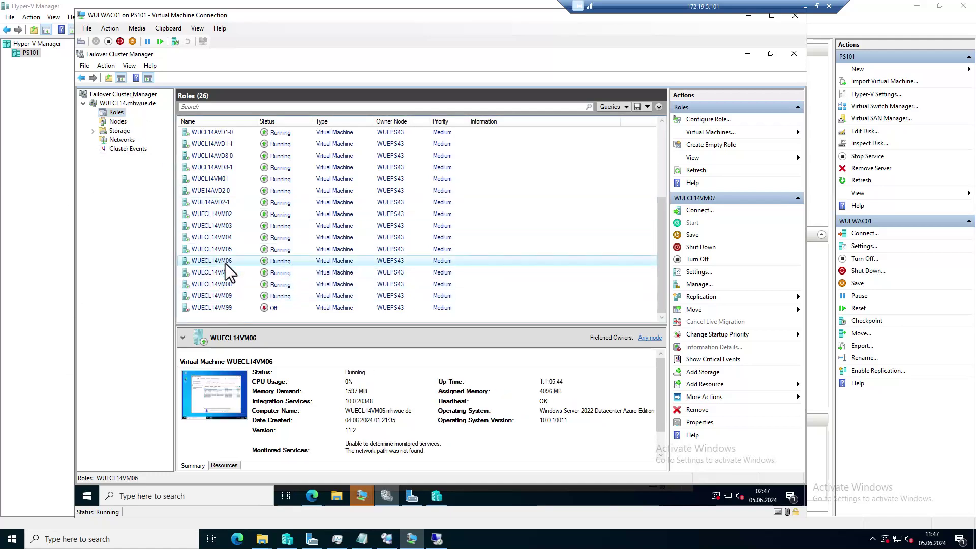
pyautogui.click(212, 309)
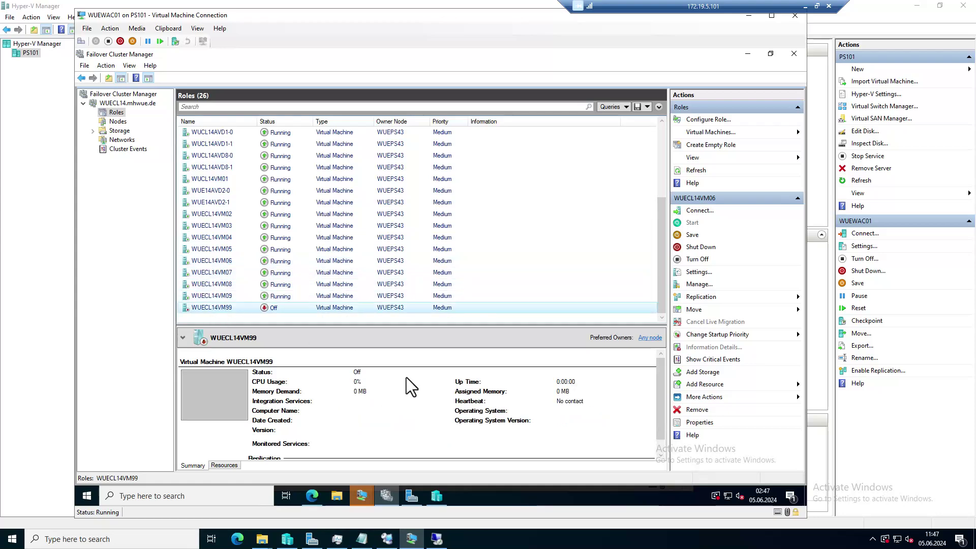
pyautogui.click(311, 496)
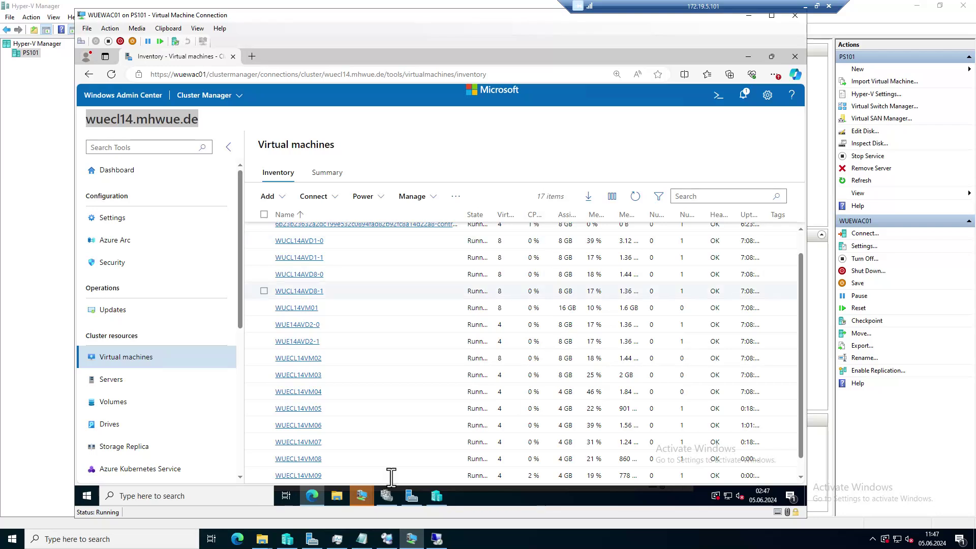
# Scroll the 17-VM inventory down to WUECL14VM99, then go back to the cluster's VM list.
pyautogui.scroll(-1, 367, 433)
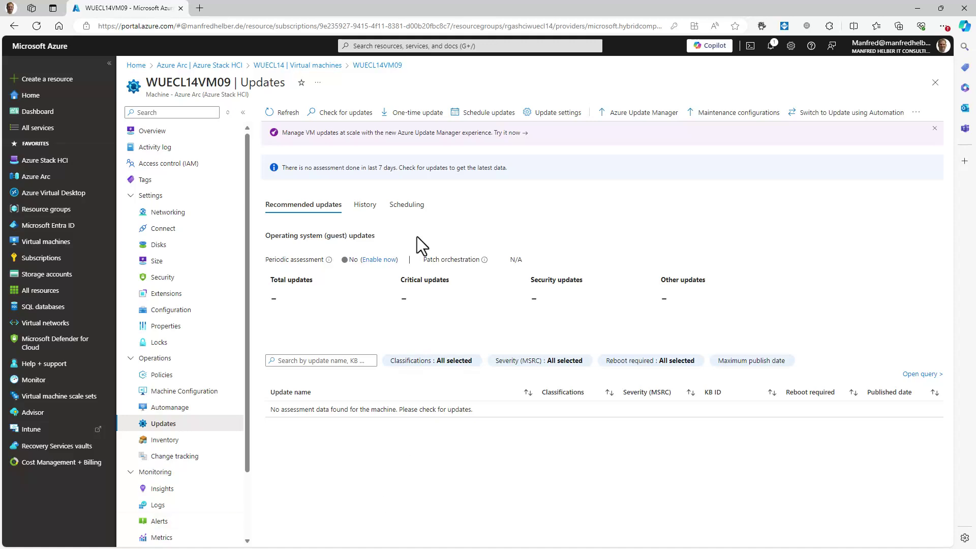
pyautogui.click(308, 66)
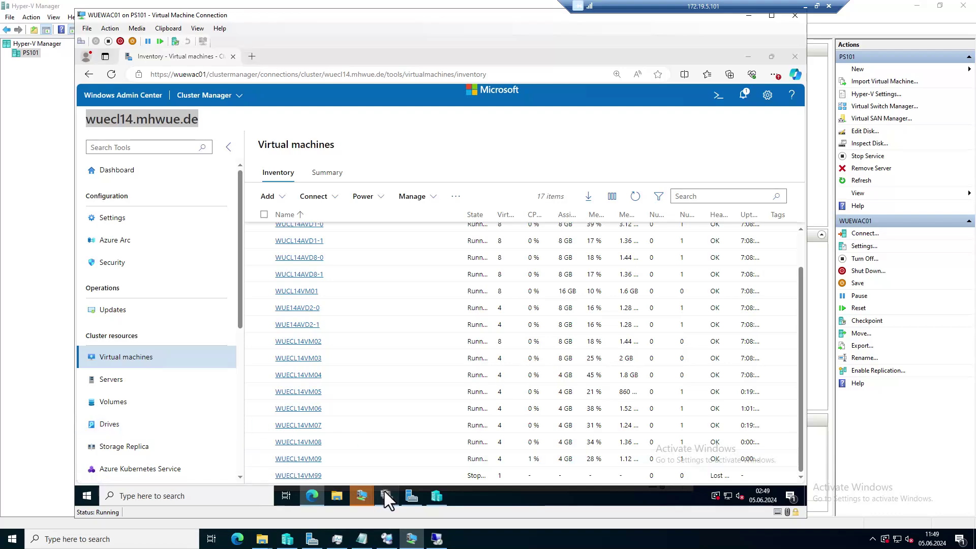
# Bring the cluster's roles list back to the front.
pyautogui.click(385, 493)
# Open WUECL14VM08's settings and check its network adapter and the second hard drive's VHDX path.
pyautogui.click(217, 285)
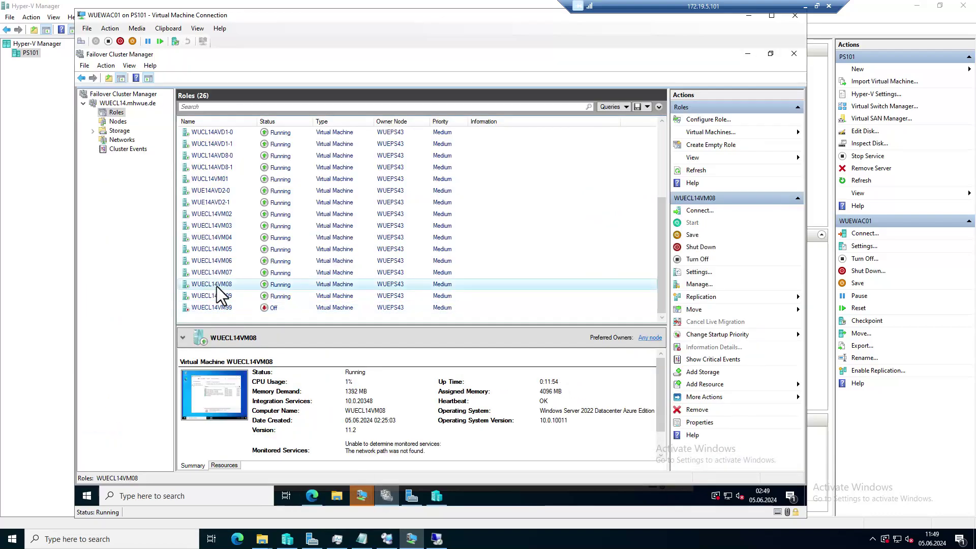
pyautogui.rightClick(217, 286)
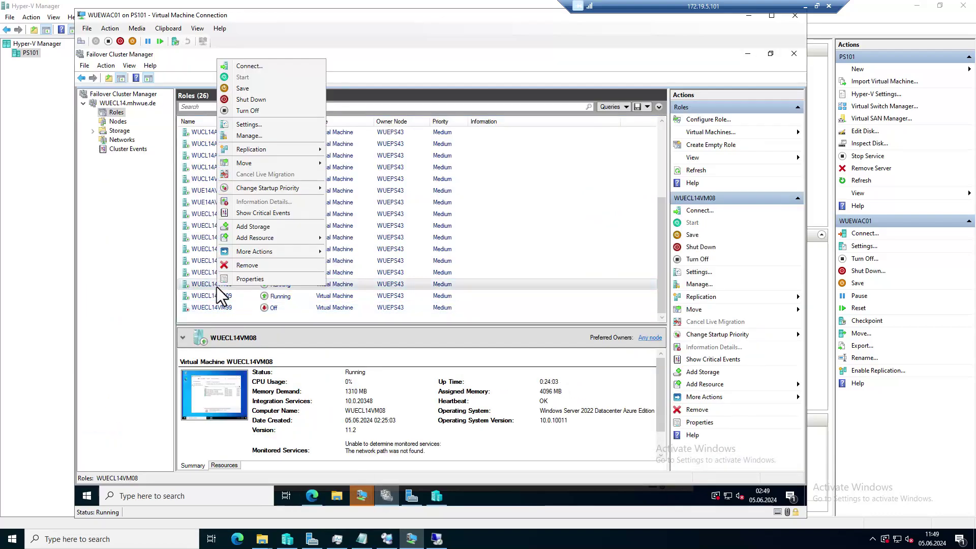
pyautogui.click(252, 124)
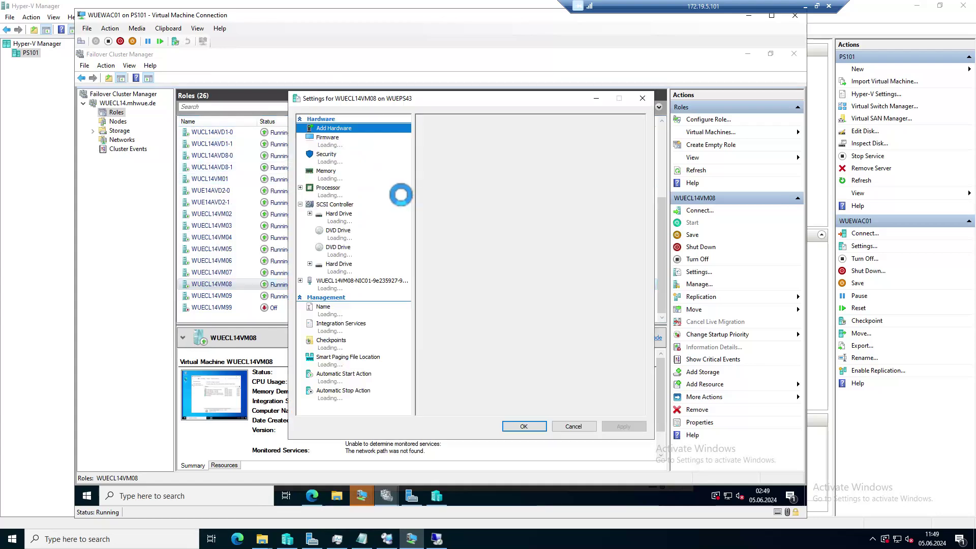
pyautogui.click(335, 281)
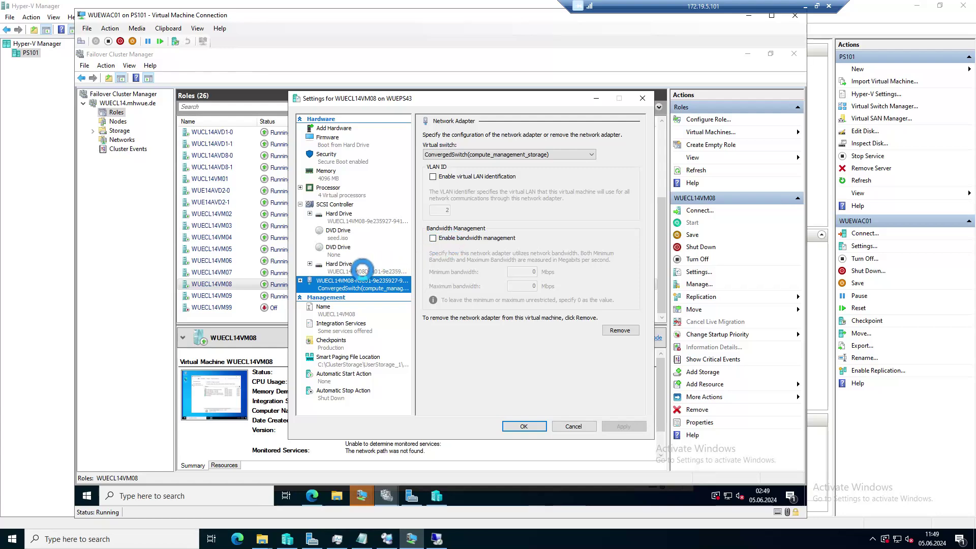
pyautogui.click(362, 268)
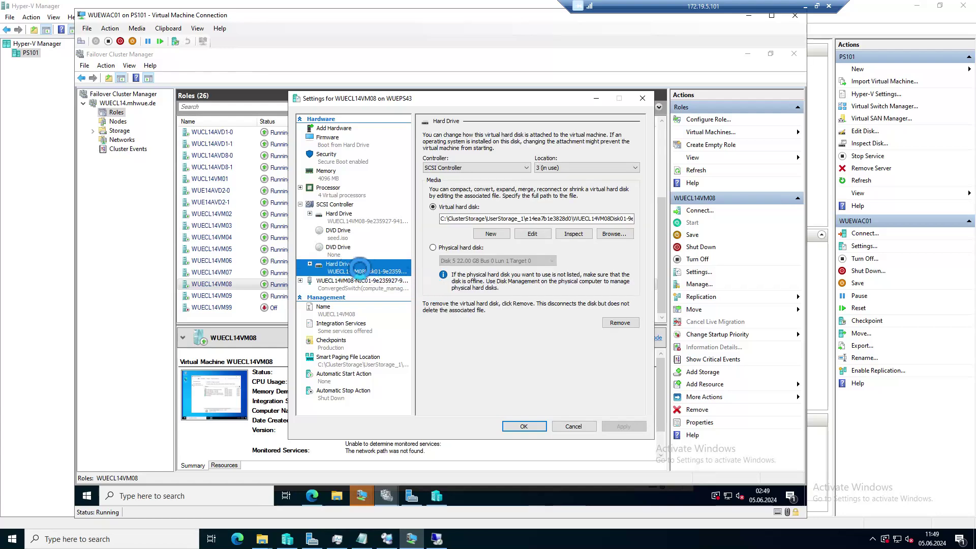
pyautogui.doubleClick(591, 219)
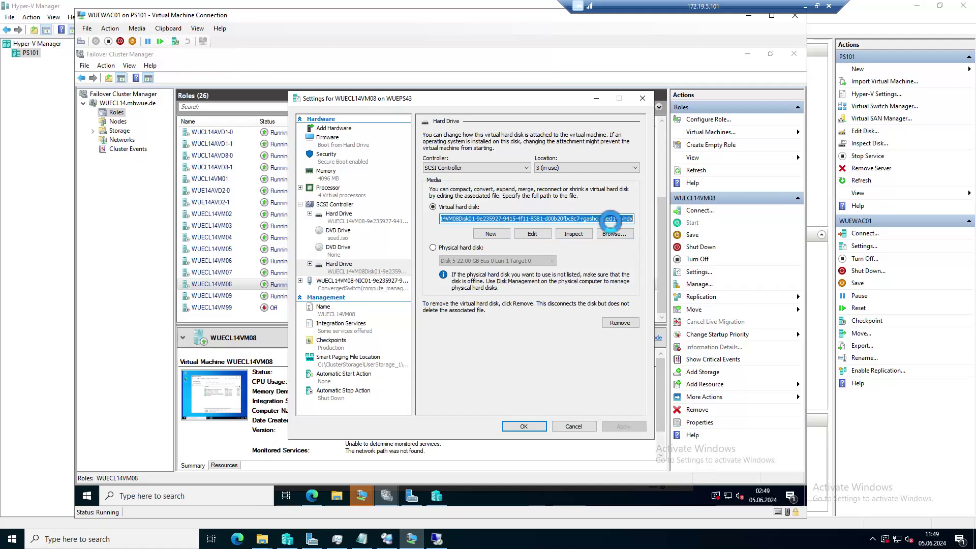
pyautogui.click(599, 218)
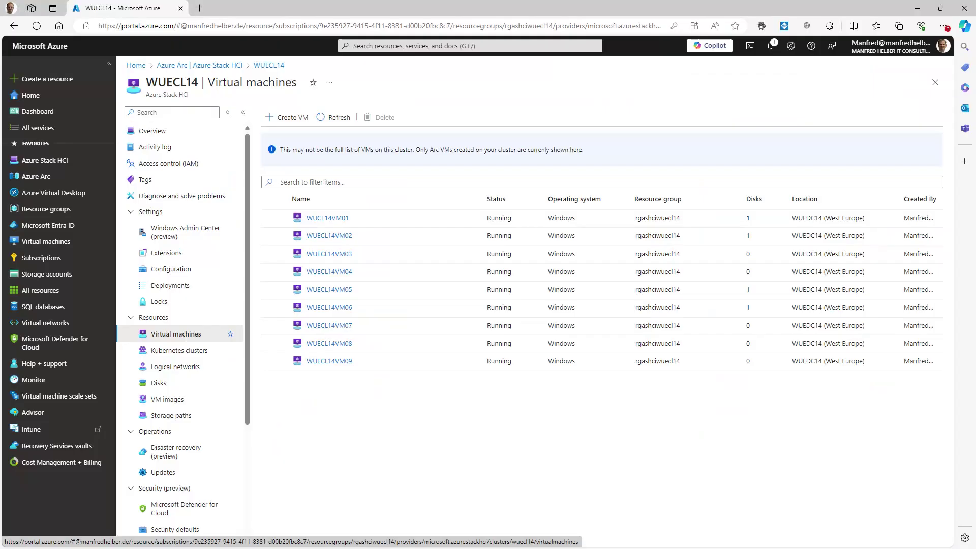
pyautogui.scroll(-3, 248, 420)
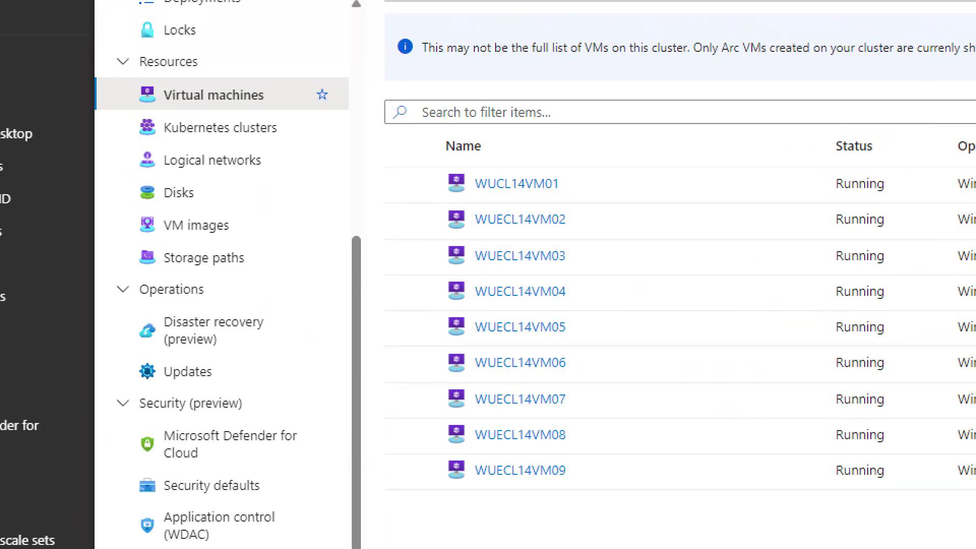
pyautogui.moveTo(123, 74); pyautogui.dragTo(328, 277)
pyautogui.moveTo(132, 300)
pyautogui.mouseDown()
pyautogui.moveTo(237, 387)
pyautogui.moveTo(314, 392)
pyautogui.mouseUp()
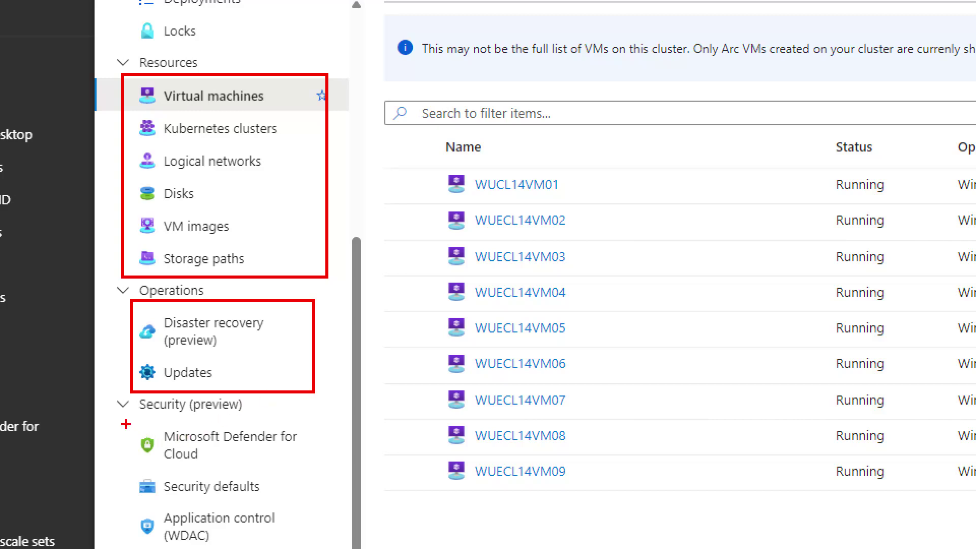
pyautogui.moveTo(127, 418); pyautogui.dragTo(308, 546)
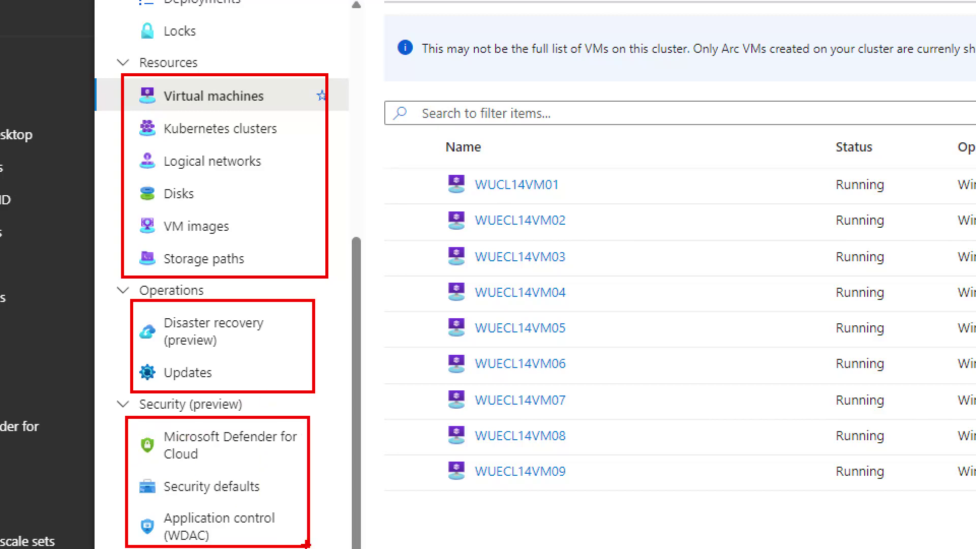
pyautogui.moveTo(279, 328); pyautogui.dragTo(409, 314)
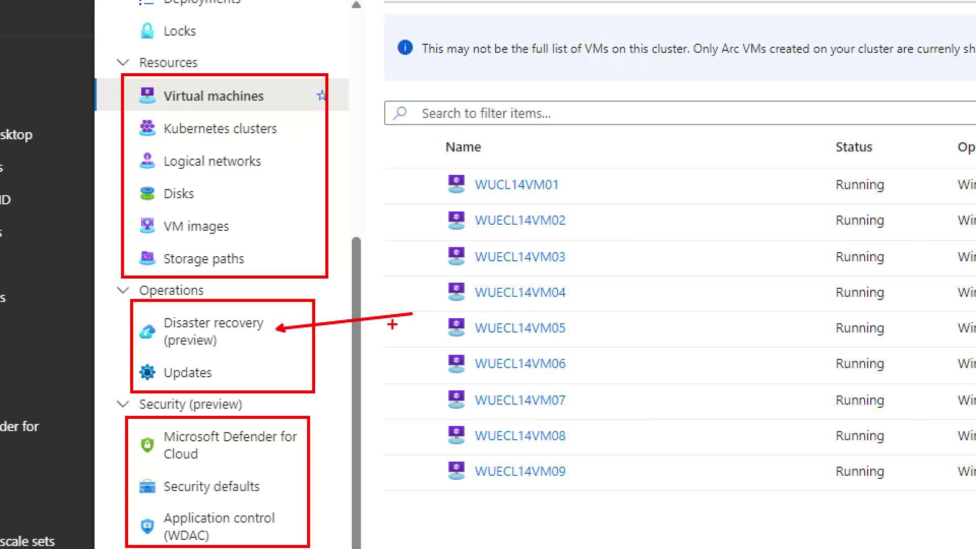
pyautogui.moveTo(240, 379); pyautogui.dragTo(343, 409)
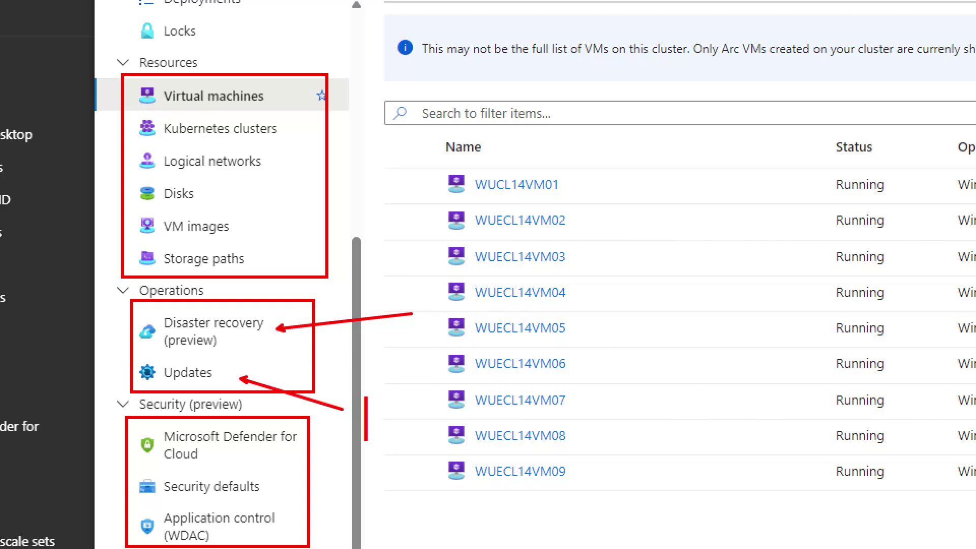
pyautogui.write('2')
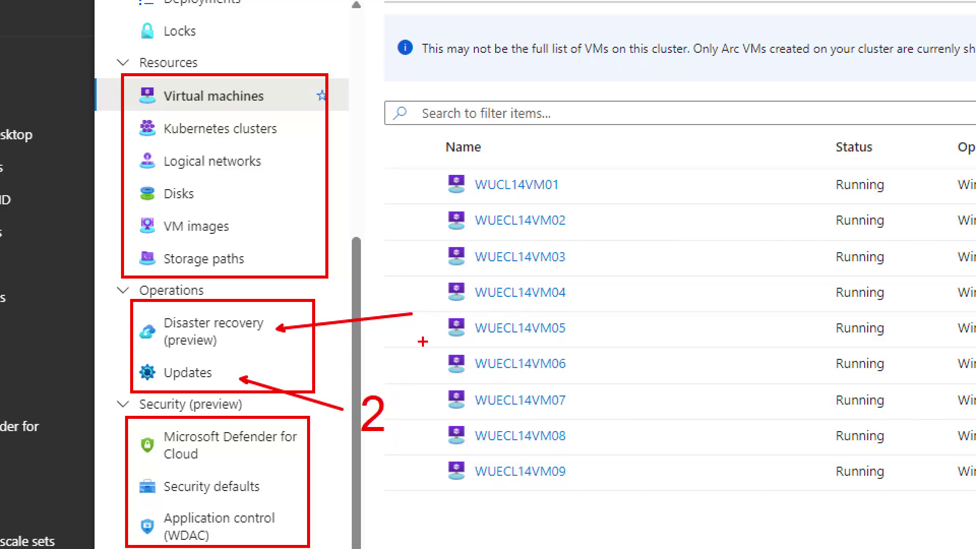
pyautogui.click(417, 335)
pyautogui.write('1')
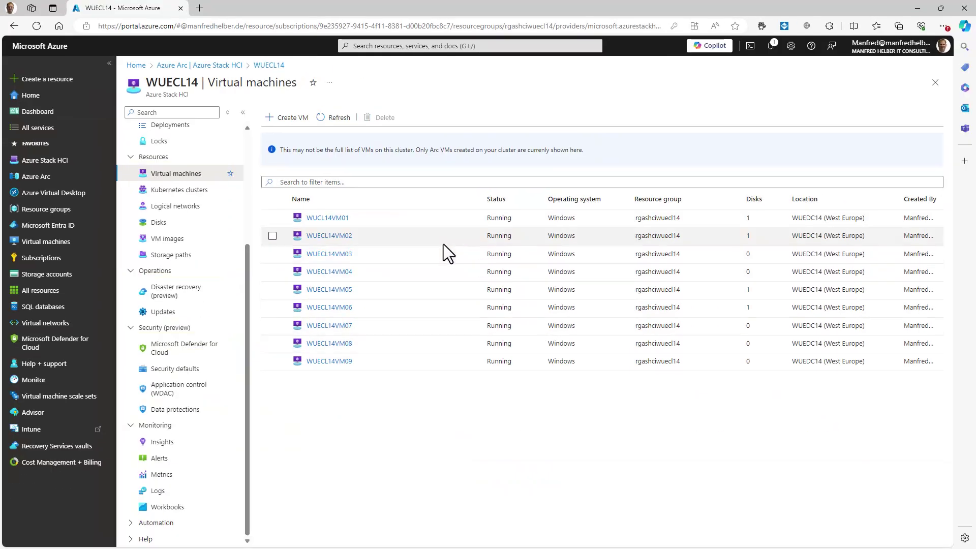
# Reload the WUECL14 VM list, check WUECL14VM04's memory, then open WUECL14VM08.
pyautogui.scroll(2, 208, 295)
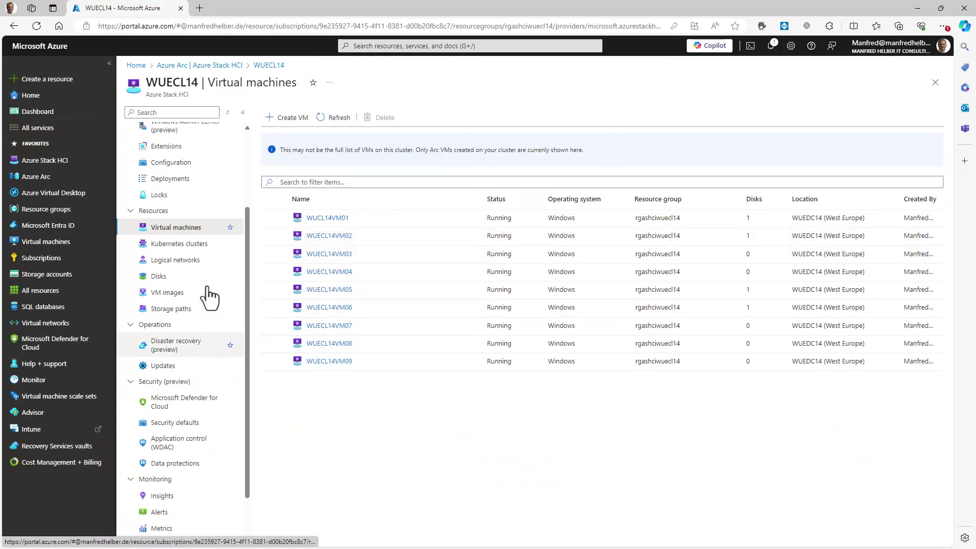
pyautogui.click(336, 119)
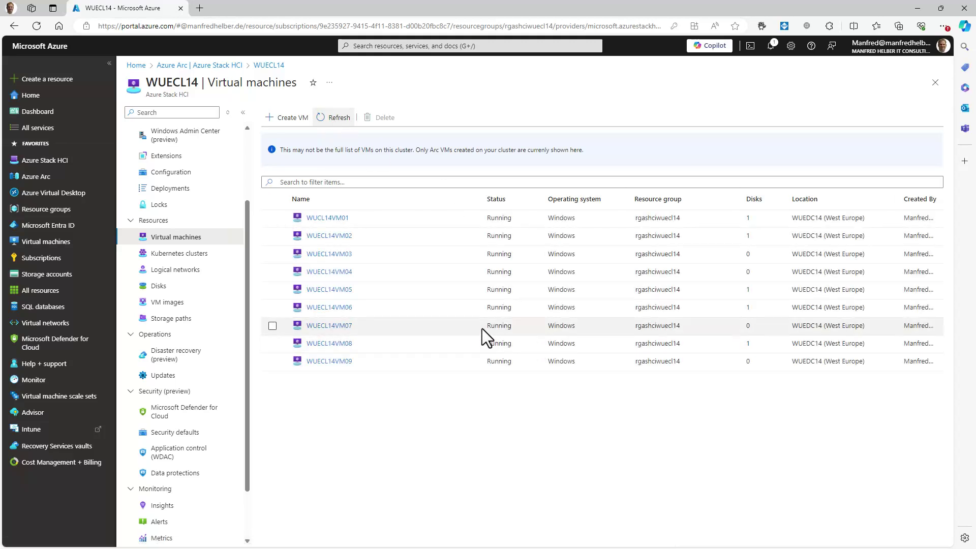
pyautogui.click(336, 272)
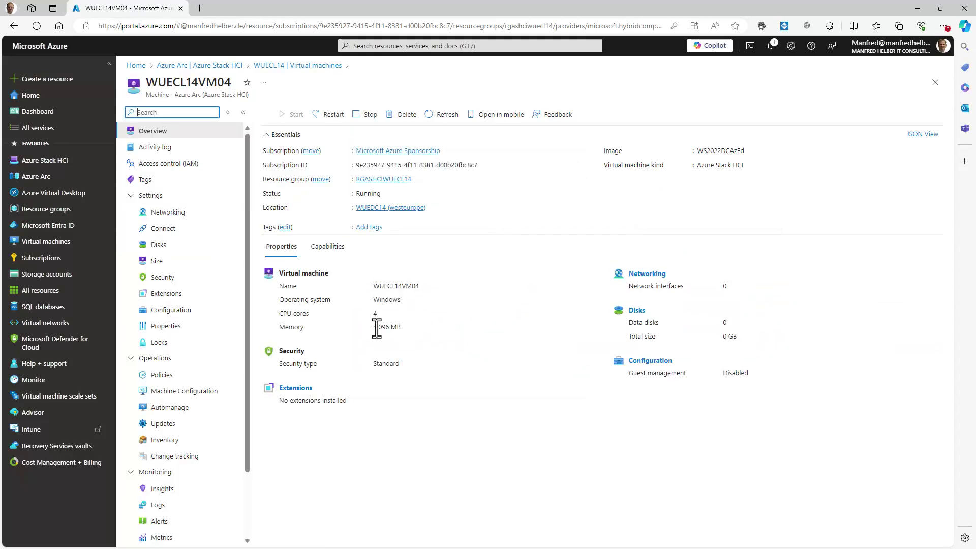
pyautogui.moveTo(373, 327); pyautogui.dragTo(410, 330)
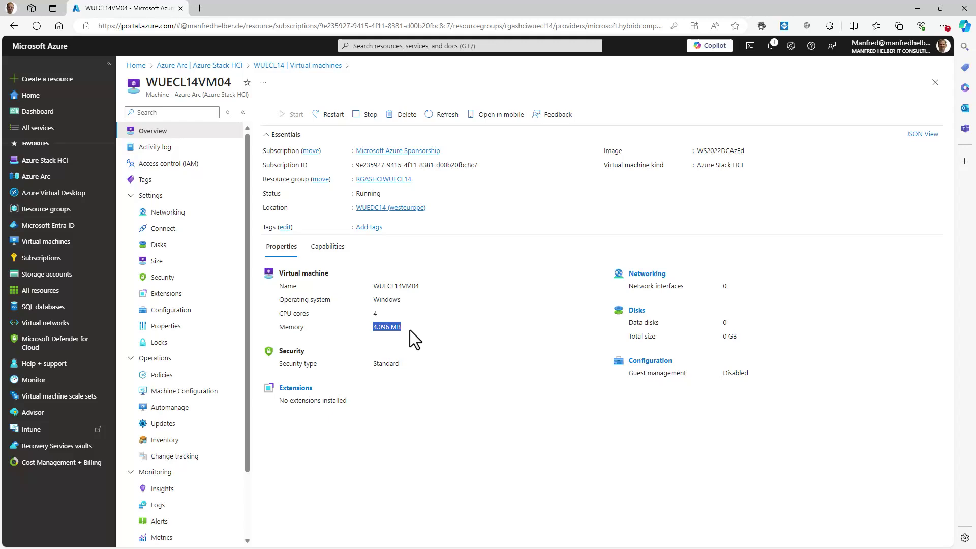
pyautogui.click(311, 66)
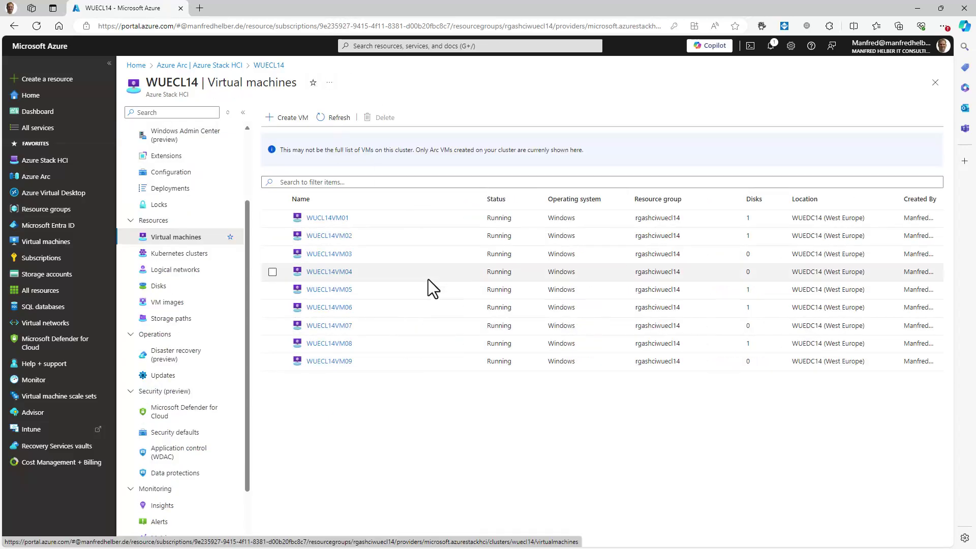
pyautogui.click(328, 345)
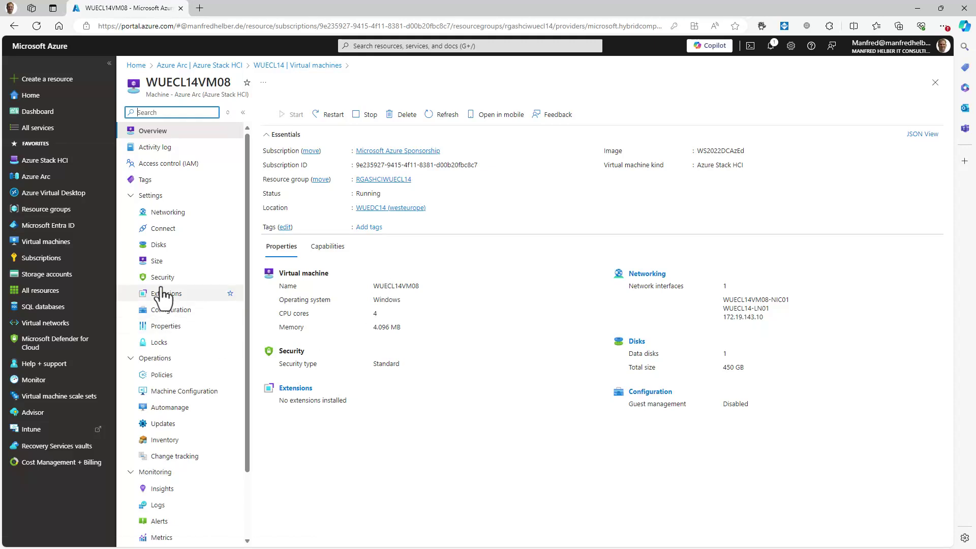
# Change WUECL14VM08's virtual processor count from 4 to 8, save, and check the update's progress.
pyautogui.click(157, 261)
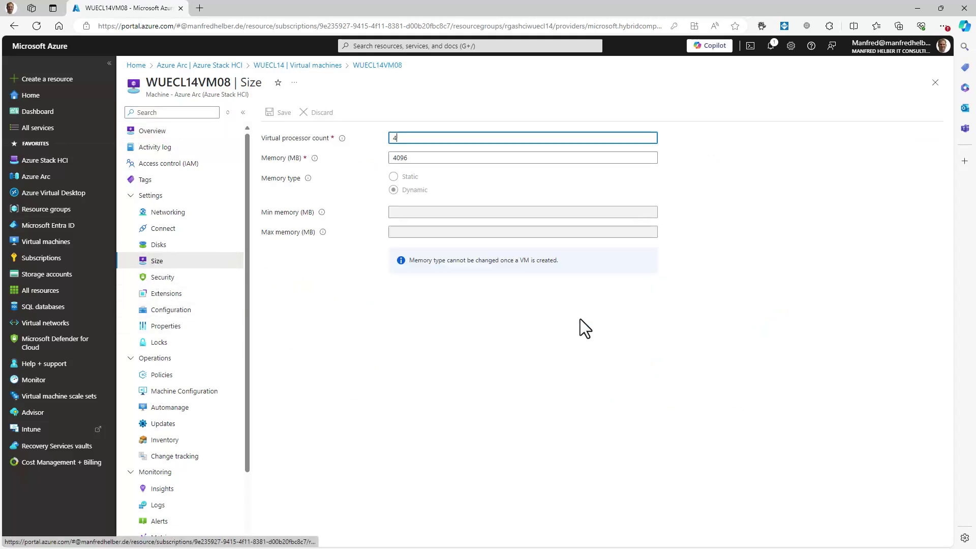
pyautogui.moveTo(405, 140); pyautogui.dragTo(372, 137)
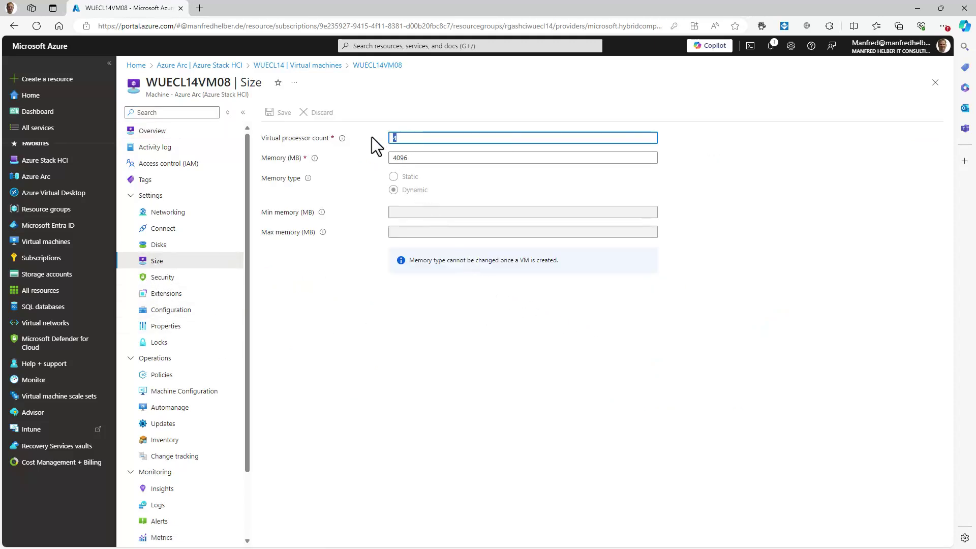
pyautogui.write('8')
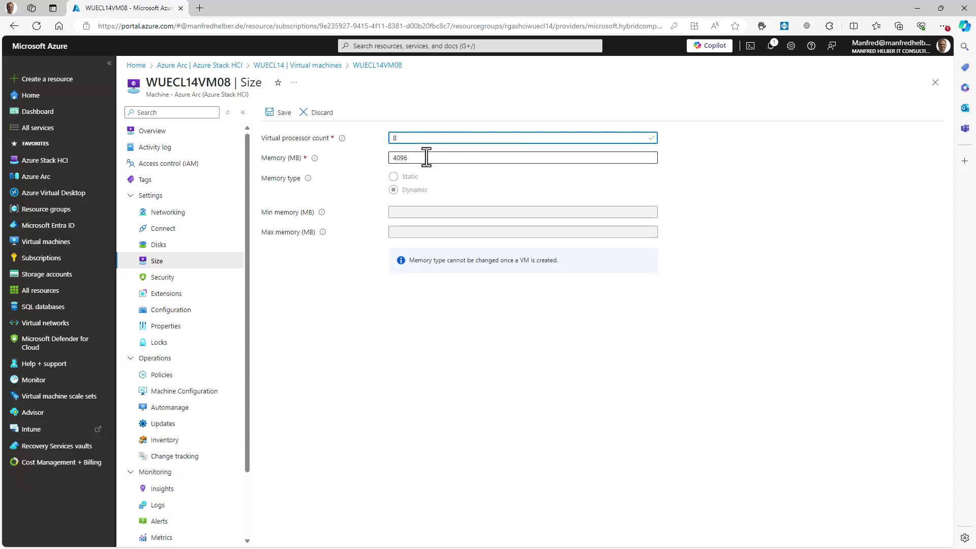
pyautogui.click(288, 117)
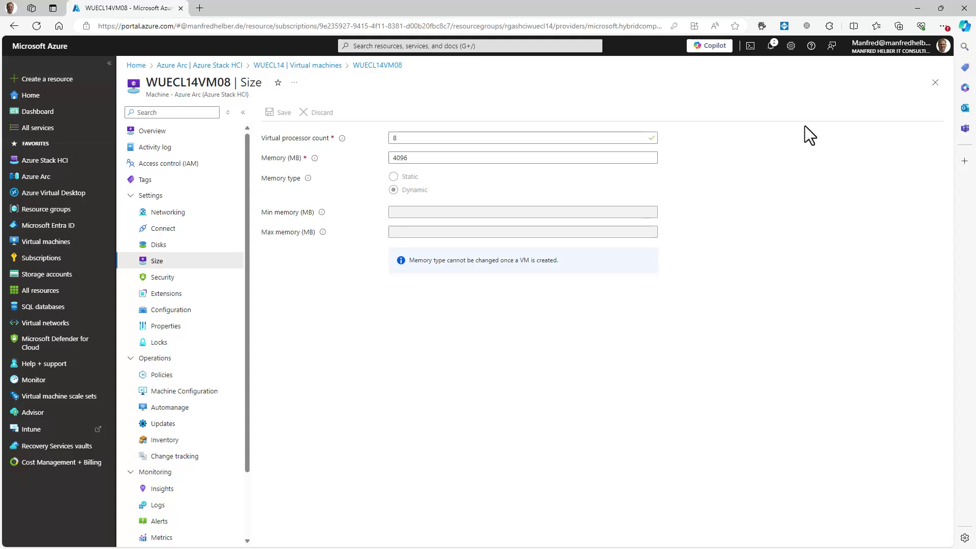
pyautogui.click(770, 48)
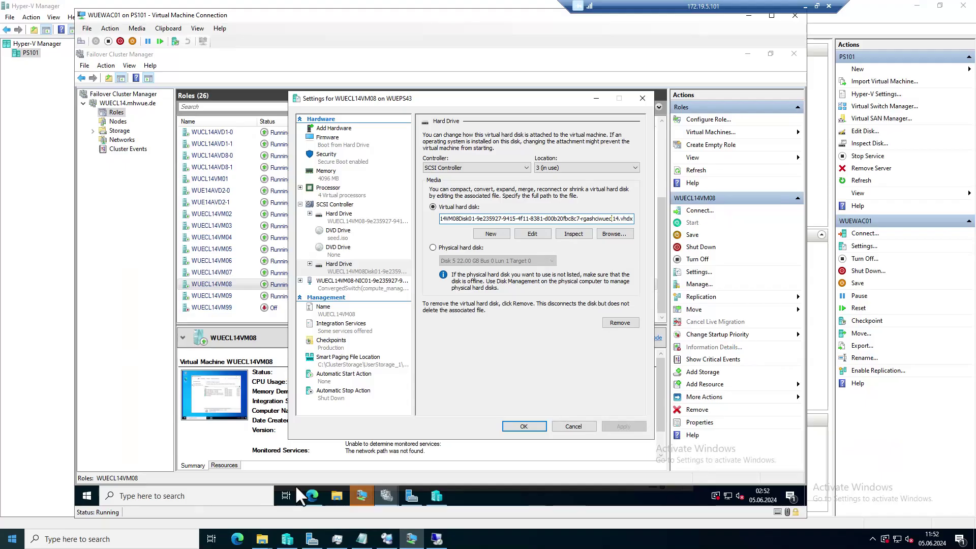
# Go back to the 26-role Roles list and select WUECL14VM09.
pyautogui.click(177, 282)
pyautogui.click(220, 297)
pyautogui.rightClick(249, 300)
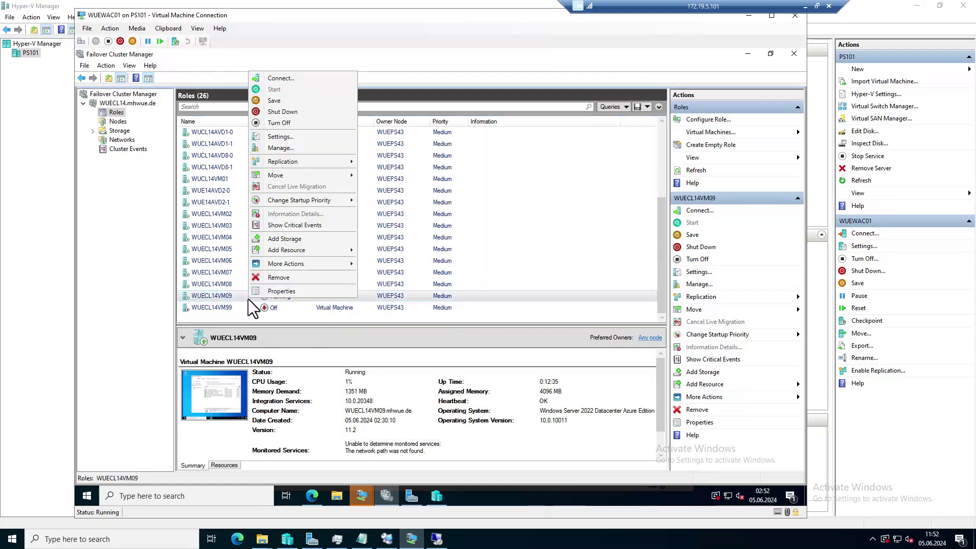
pyautogui.click(286, 140)
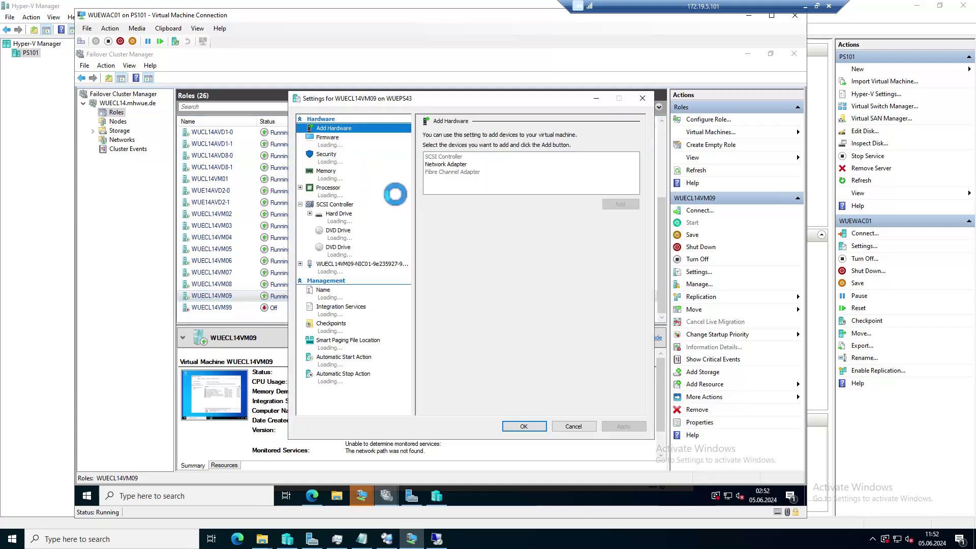
pyautogui.click(324, 171)
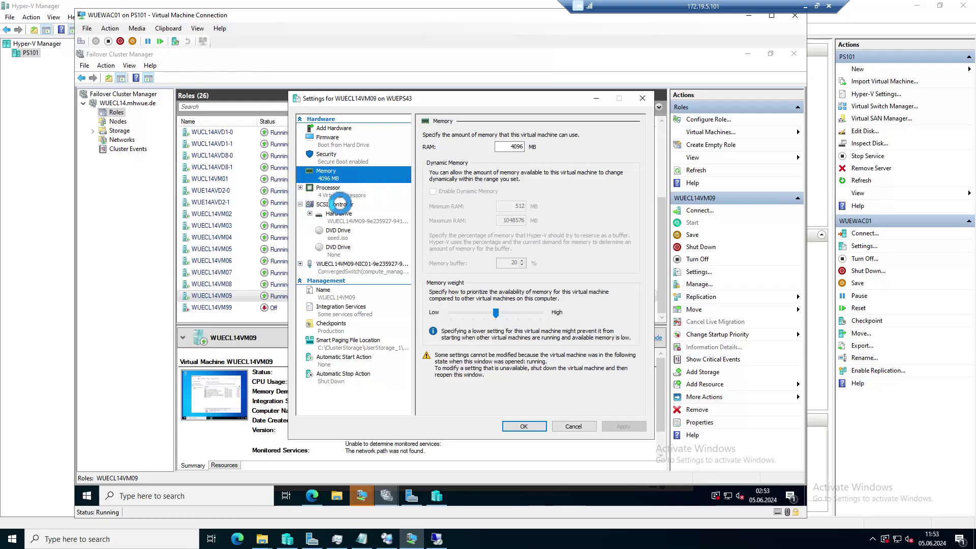
pyautogui.click(328, 128)
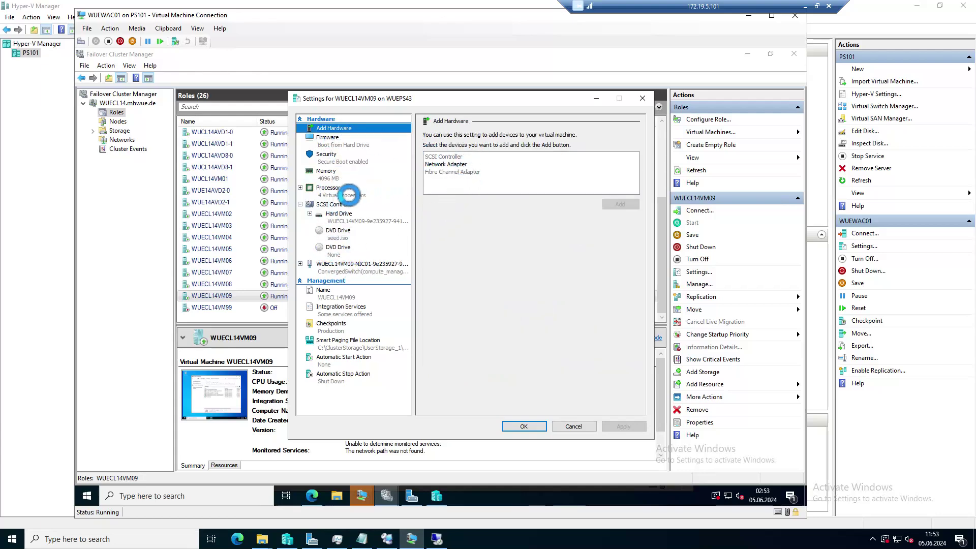
pyautogui.click(336, 191)
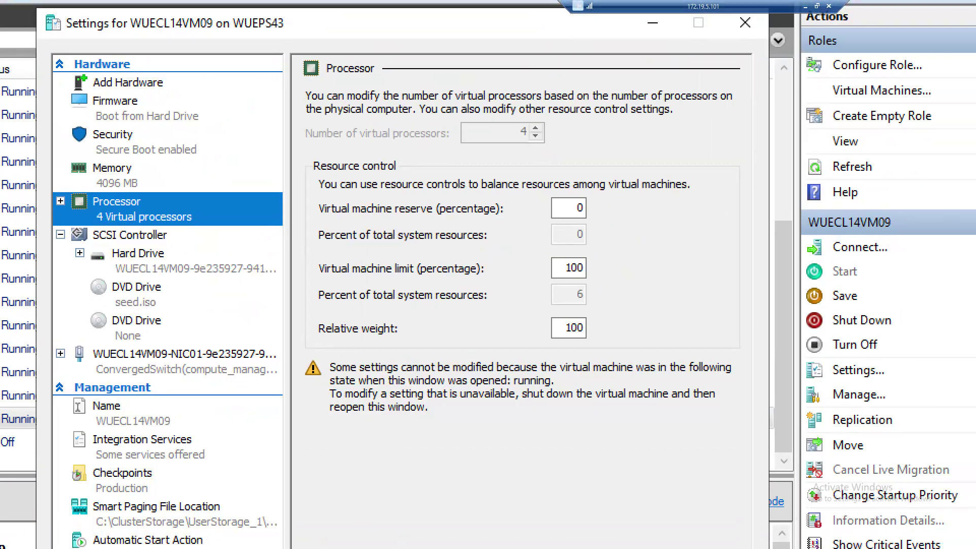
pyautogui.moveTo(292, 107); pyautogui.dragTo(490, 152)
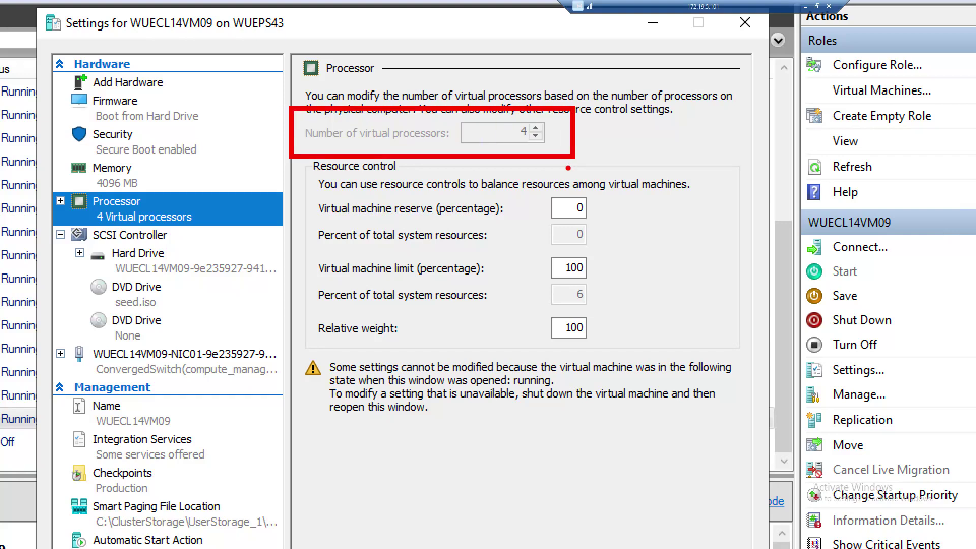
pyautogui.press('Escape')
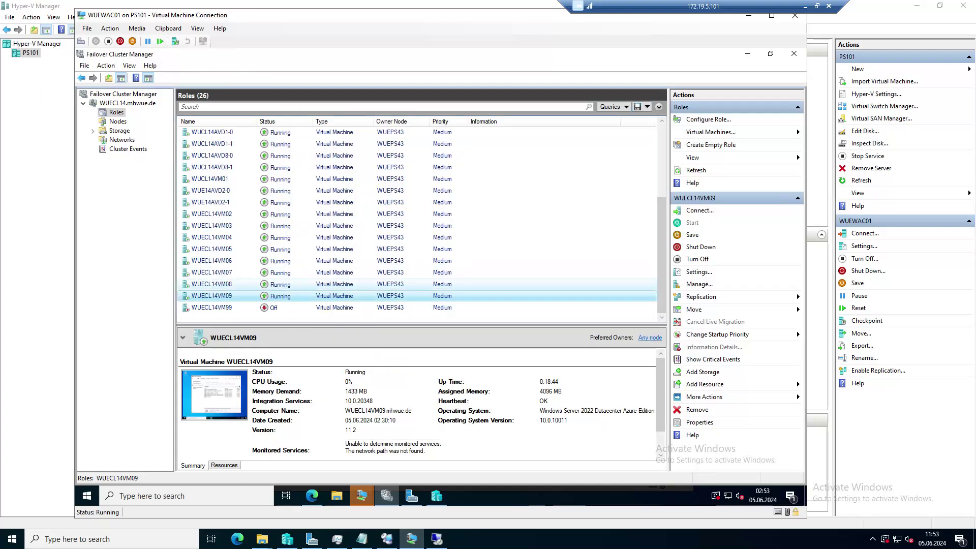
pyautogui.click(211, 308)
pyautogui.rightClick(242, 307)
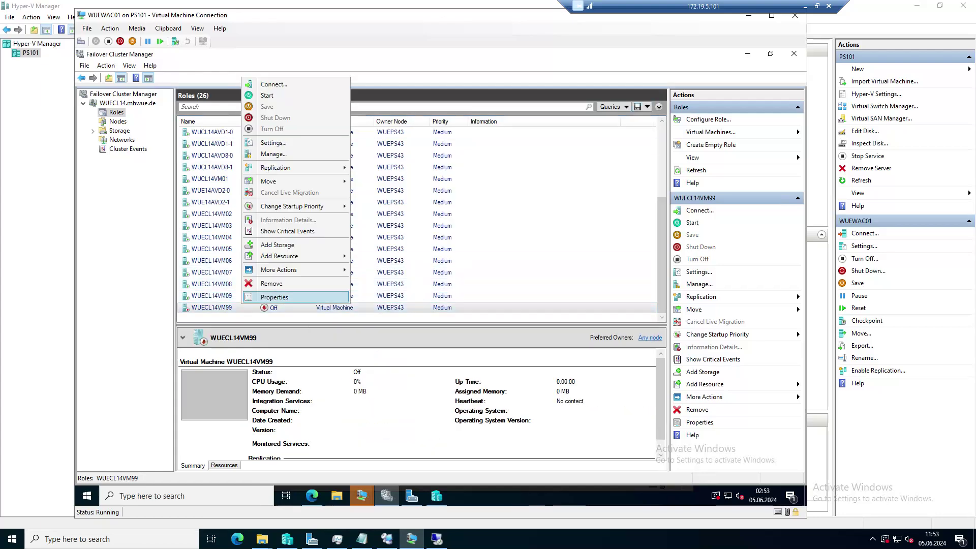
pyautogui.click(274, 143)
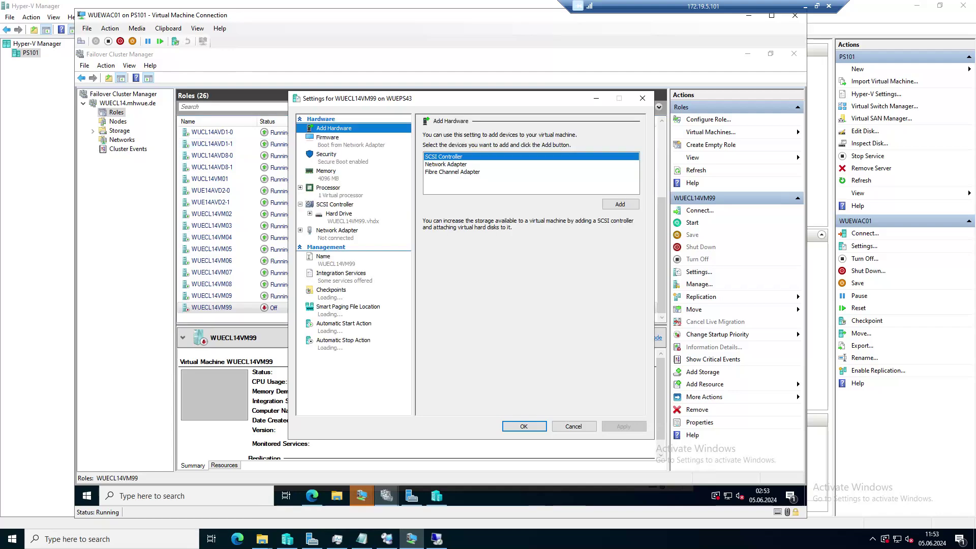
pyautogui.click(326, 171)
pyautogui.click(328, 188)
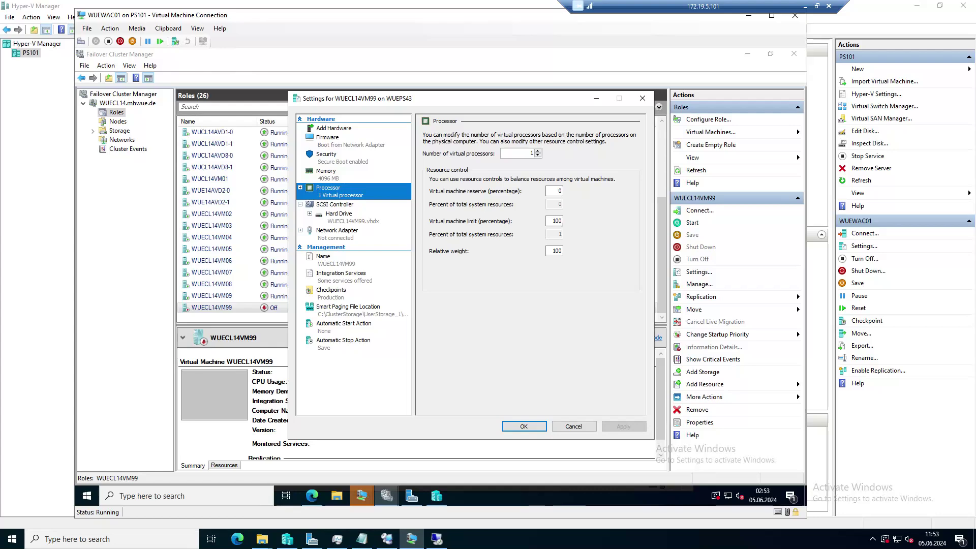
pyautogui.click(574, 426)
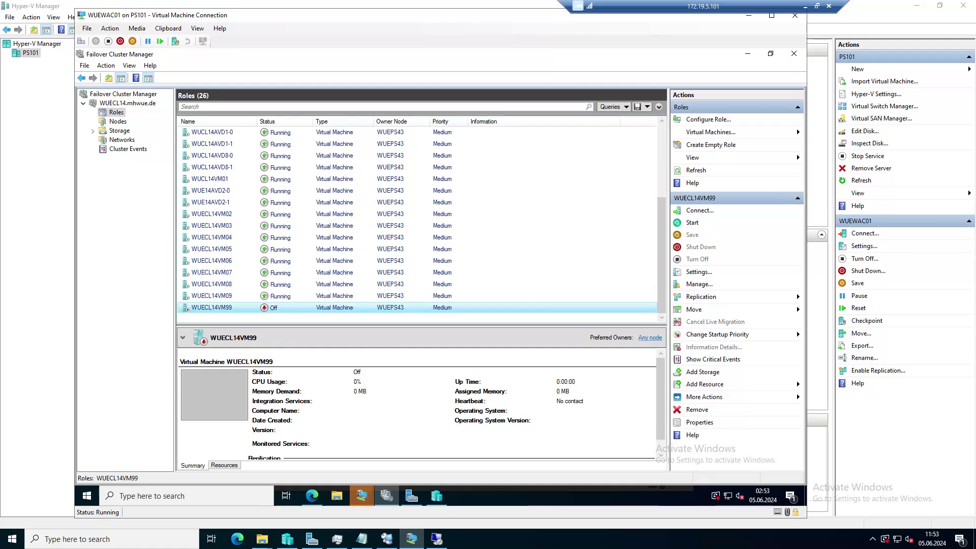
# Connect to WUECL14VM08's console, taking over the other user's session.
pyautogui.click(283, 284)
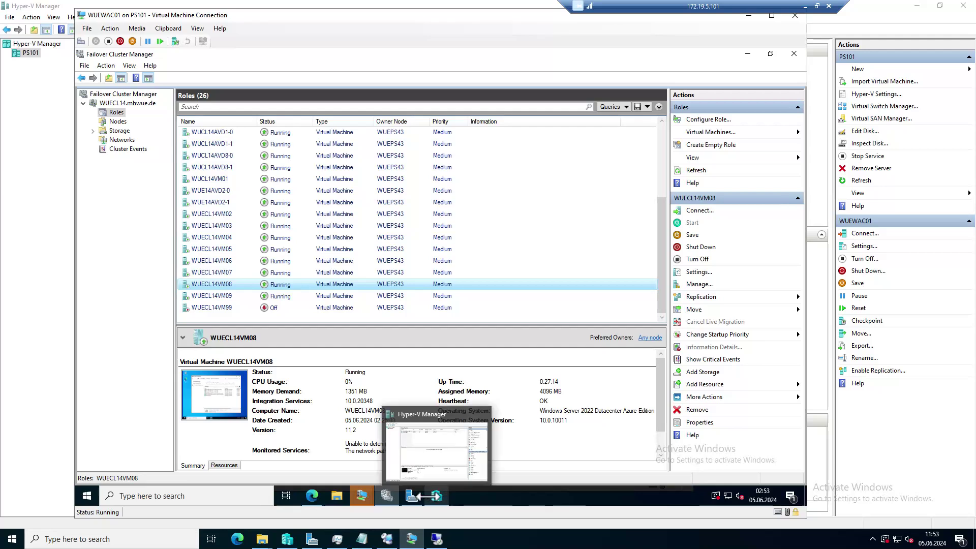
pyautogui.moveTo(415, 497)
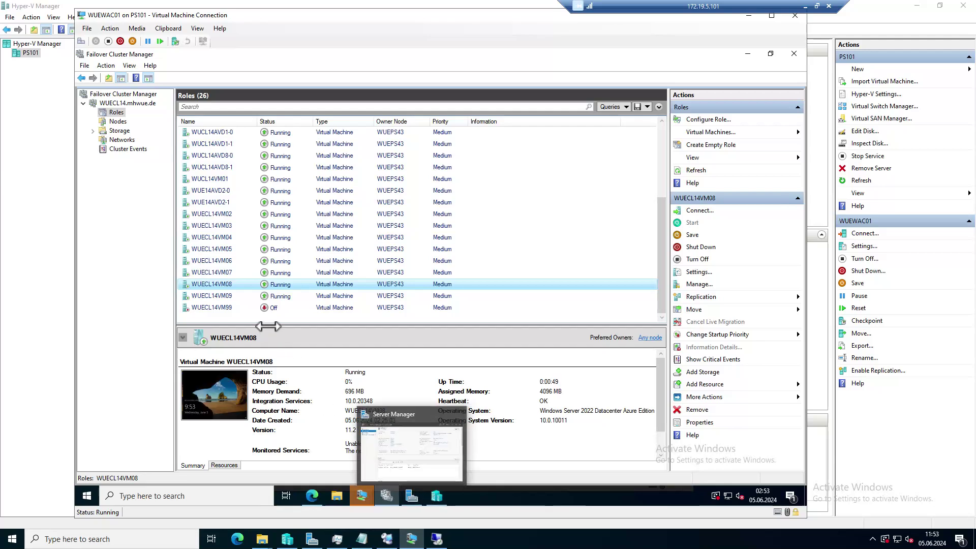
pyautogui.rightClick(247, 284)
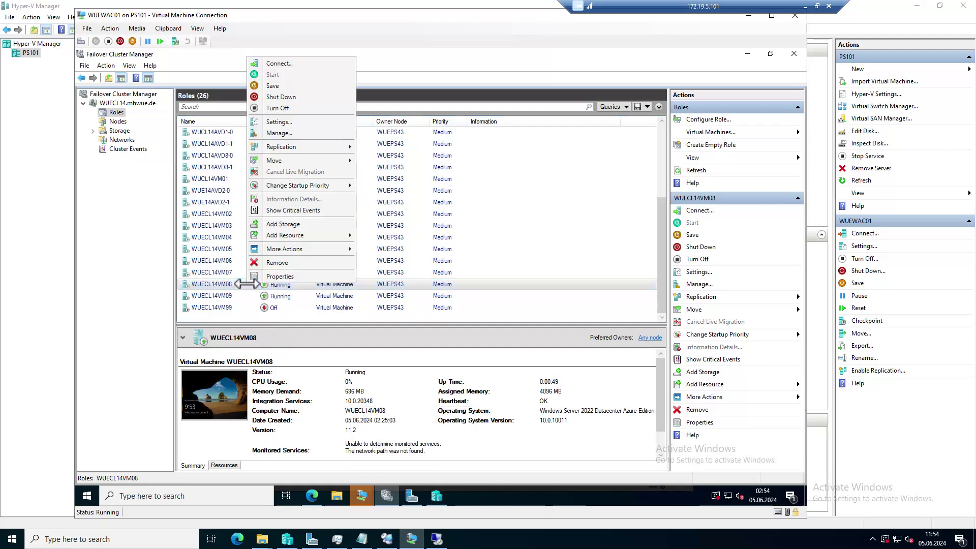
pyautogui.click(279, 63)
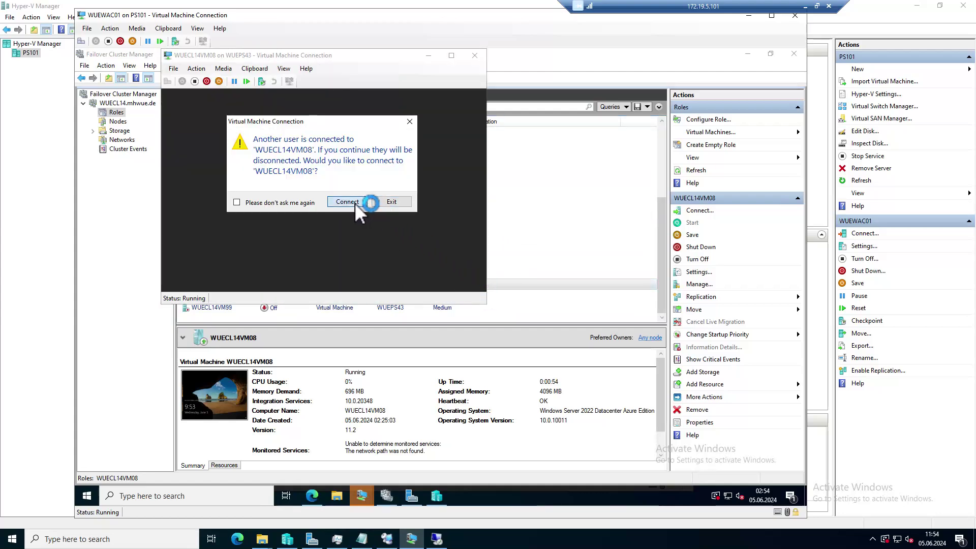
pyautogui.click(355, 206)
# Sign in to the VM from its lock screen with the account password.
pyautogui.click(167, 82)
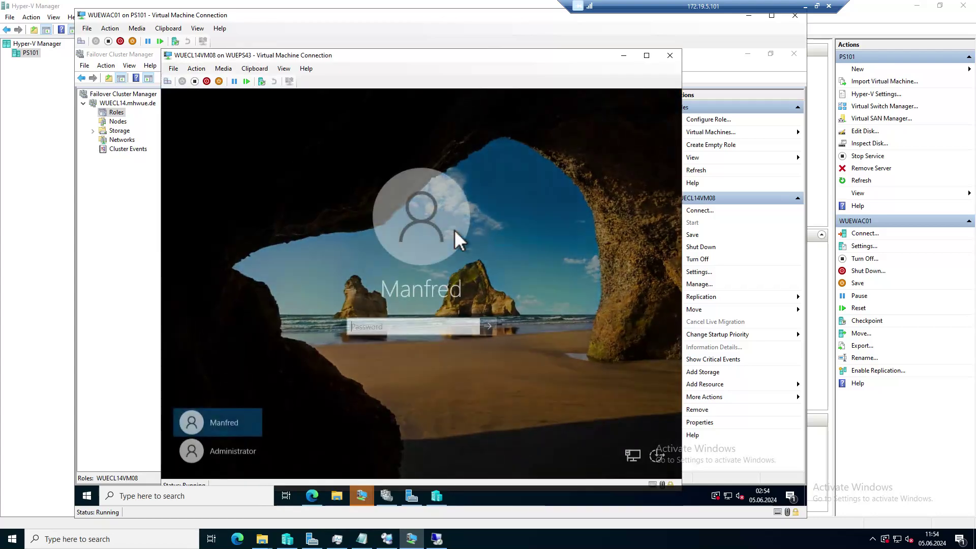
pyautogui.write('*****')
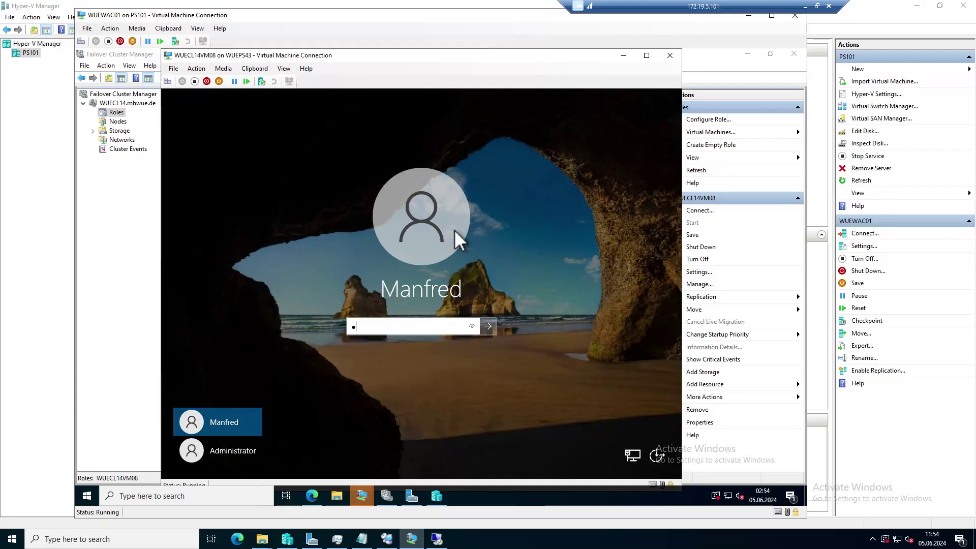
pyautogui.write('********')
pyautogui.press('Return')
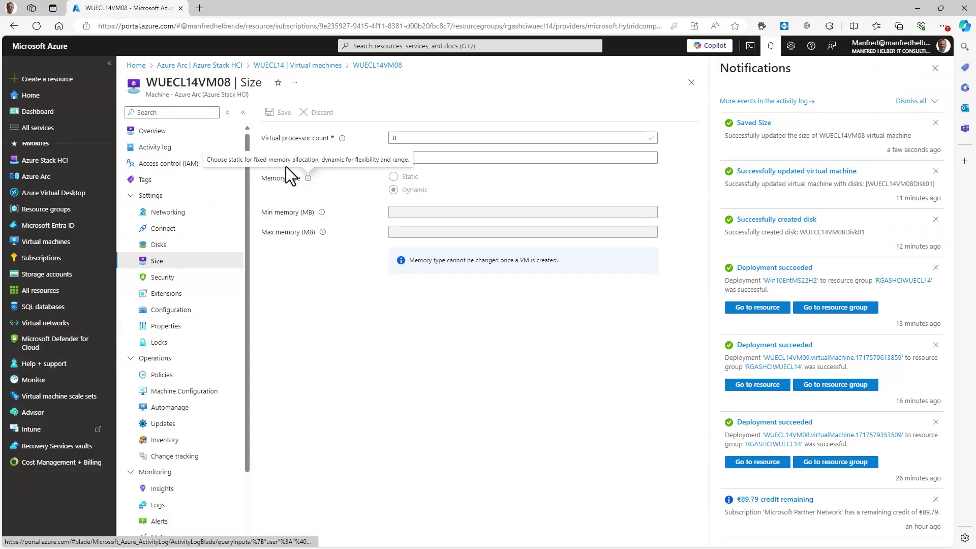
# Open WUECL14VM08's Overview, discard the size form, and confirm 8 CPU cores with 4.096 MB memory.
pyautogui.click(139, 133)
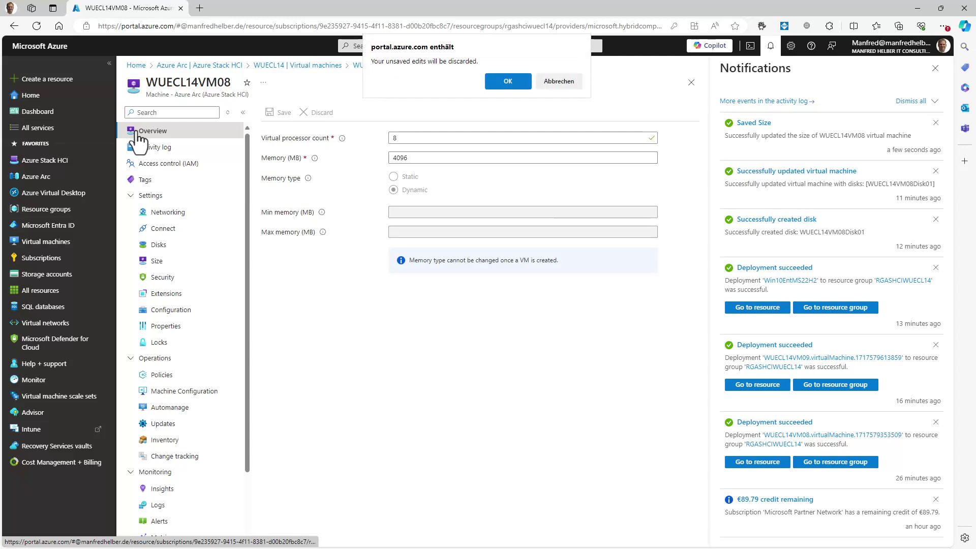
pyautogui.click(498, 82)
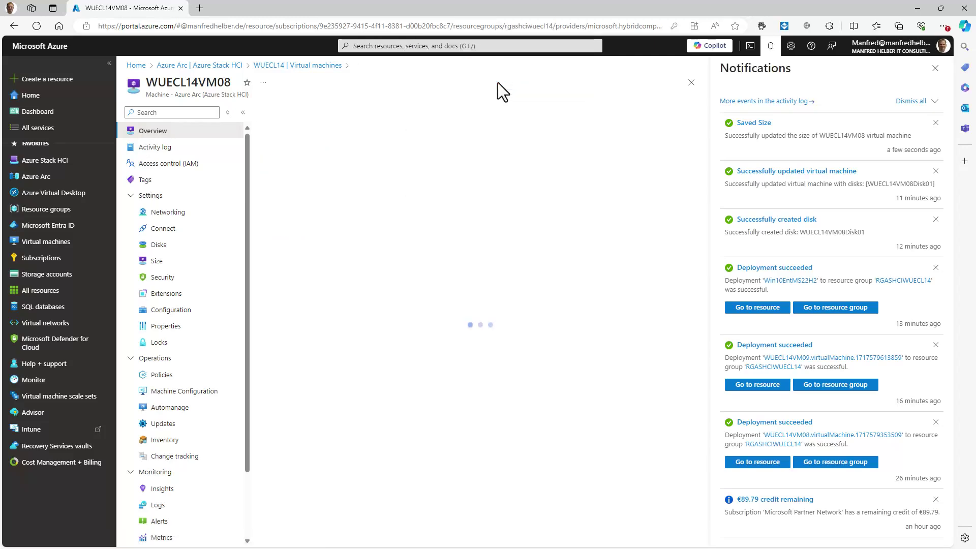
pyautogui.click(935, 69)
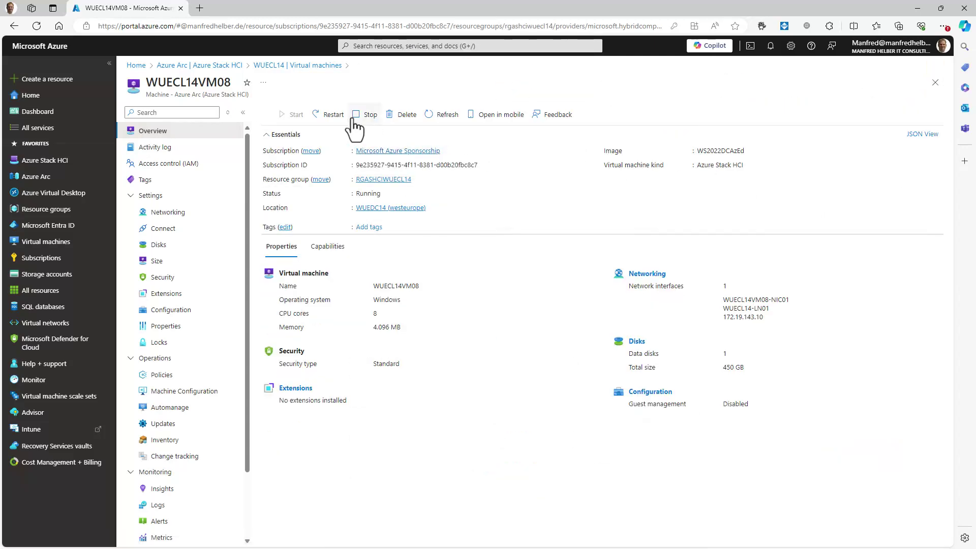